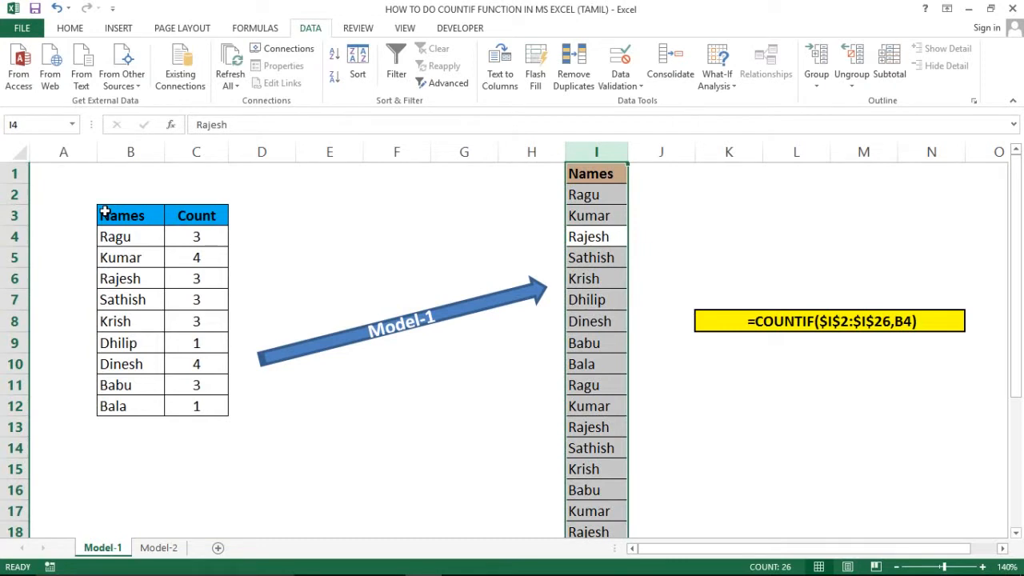
- Inspect the COUNTIF formula in the first Count cell, C4, and close it without changes
key("Left")
key("Left")
key("Left")
key("Left")
key("Left")
key("Left")
key("Left")
key("Right")
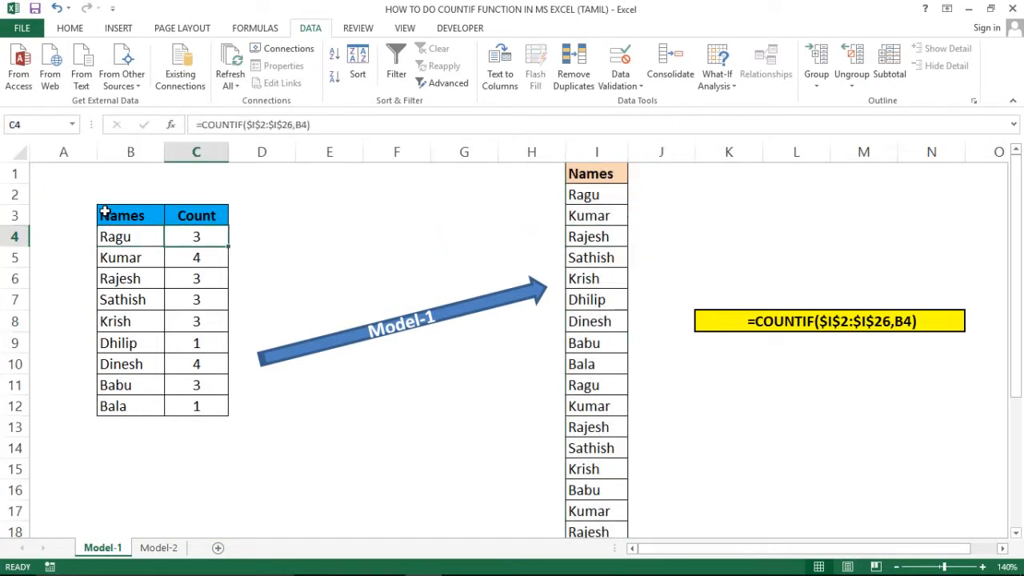
key("F2")
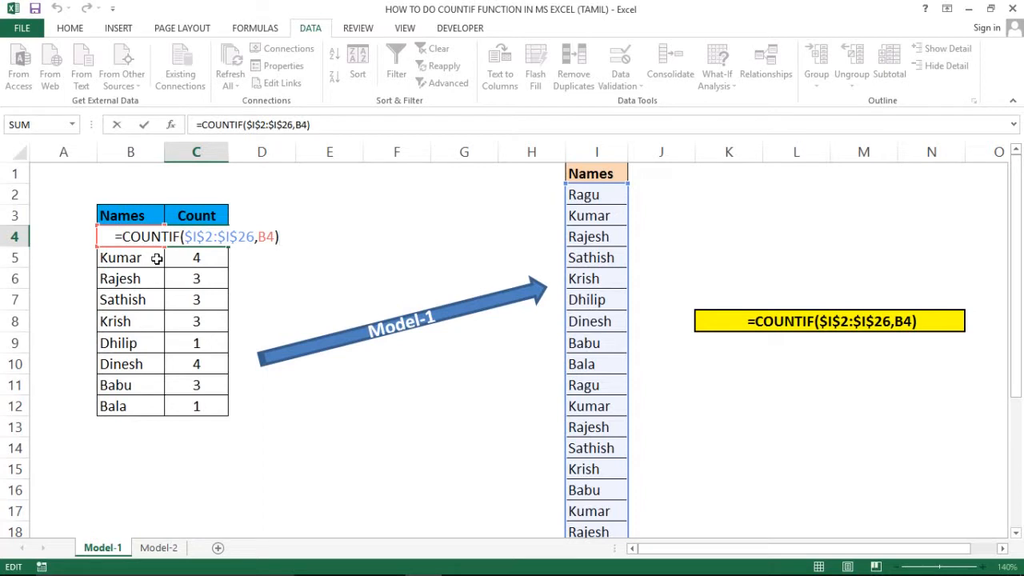
key("Return")
left_click(206, 236)
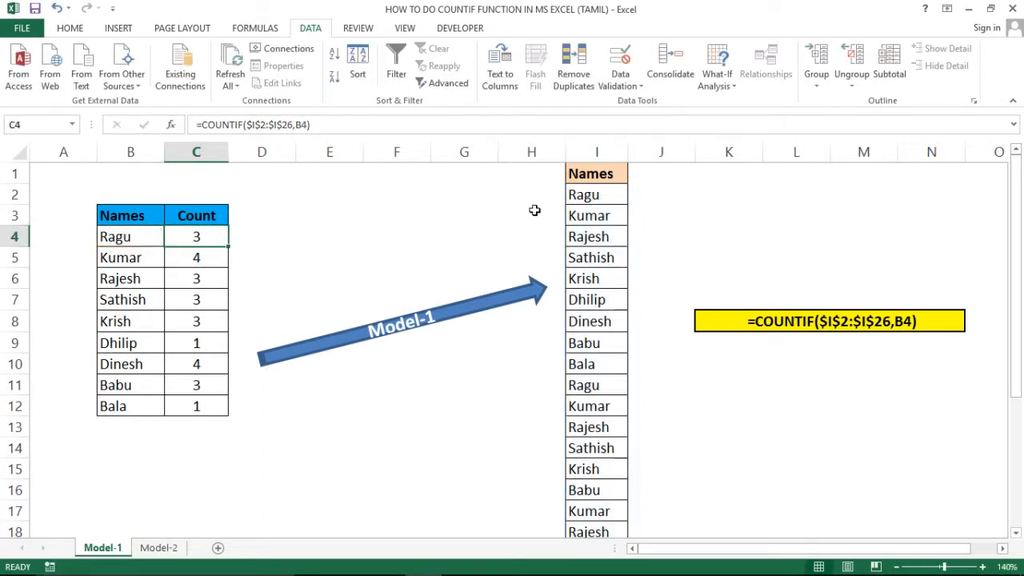
- Turn on filtering for the Names list in column I, using the header in I1
left_click(596, 152)
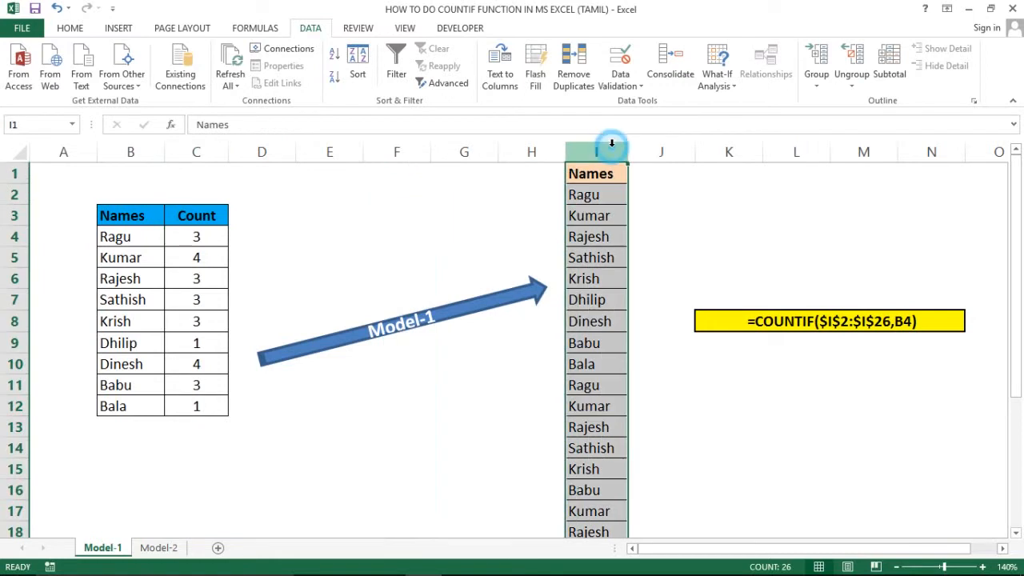
left_click(139, 260)
left_click(584, 152)
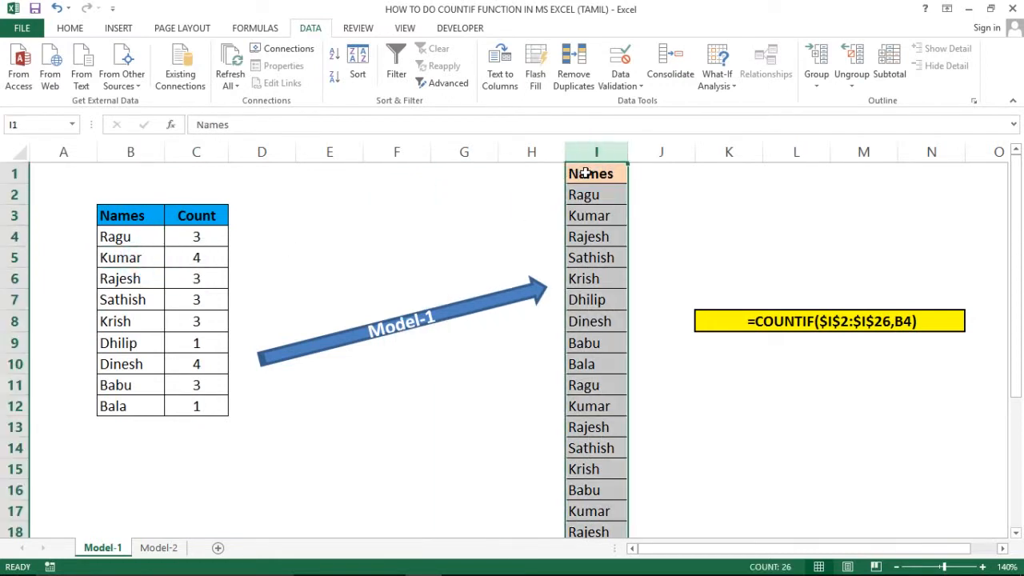
left_click(587, 173)
key("alt")
key("t")
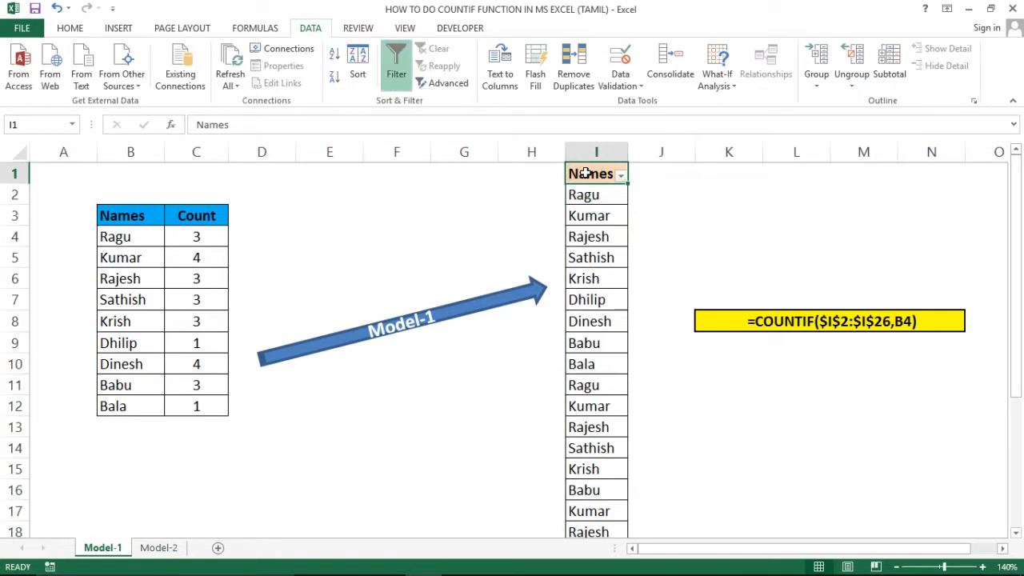
- Filter the Names list in column I to only the name listed in B4 and select the matching entries
key("alt+Down")
key("space")
key("Down")
key("Down")
key("Down")
key("Down")
key("Down")
key("Down")
key("Down")
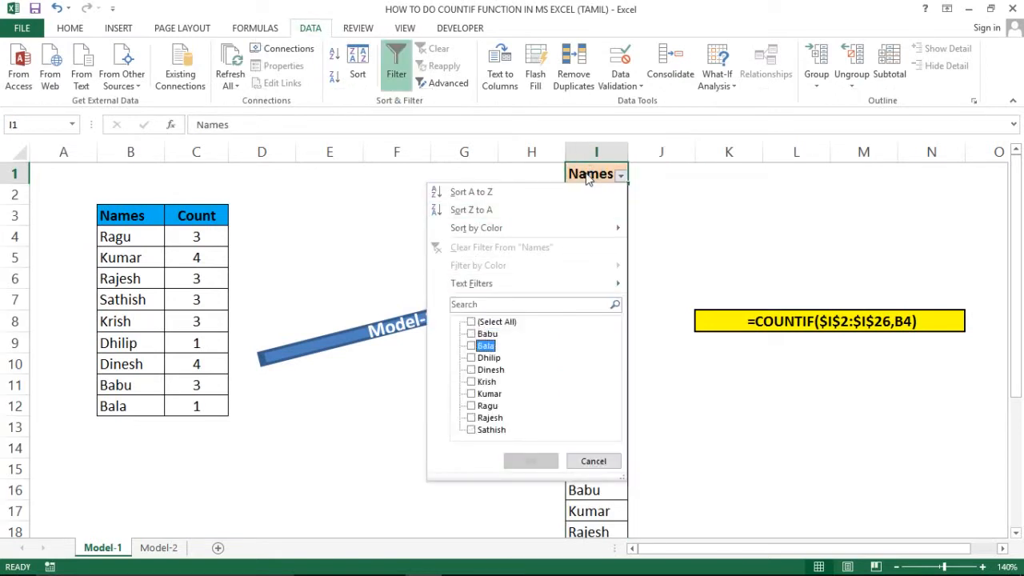
key("space")
key("Return")
key("Down")
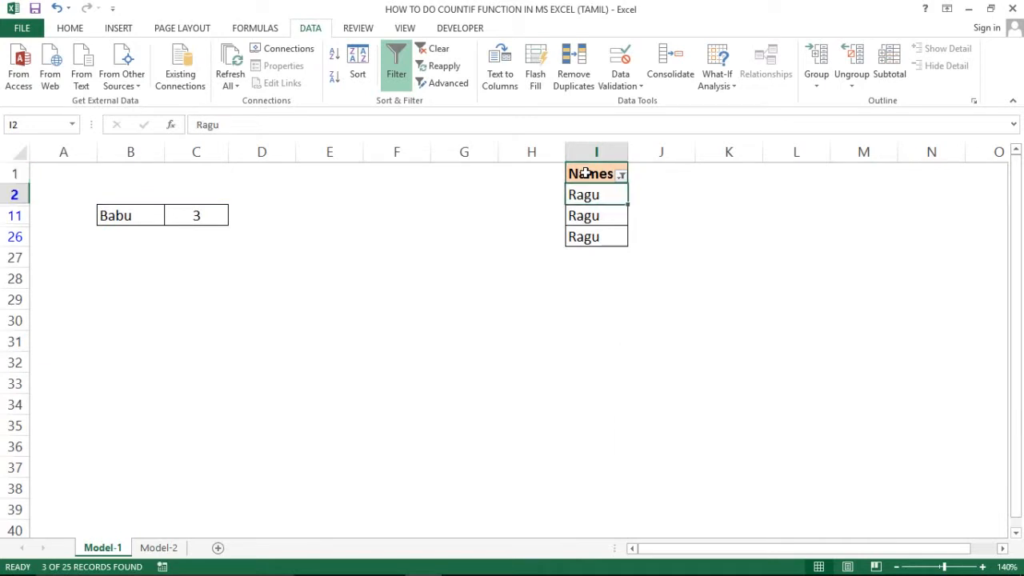
key("ctrl+shift+Down")
- Change the column I filter to show only the name listed in B5
key("Up")
key("alt+Down")
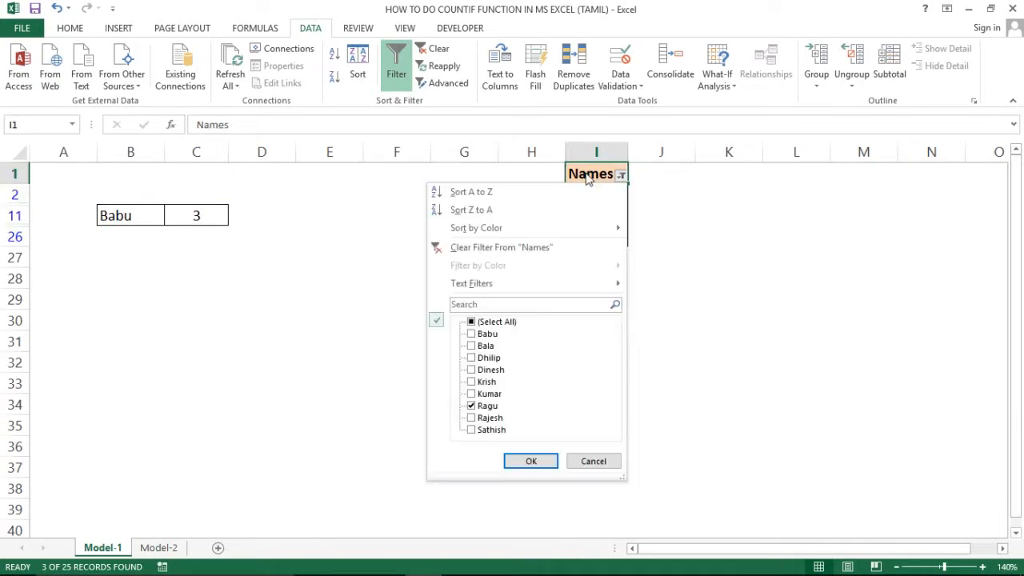
key("Down")
key("Down")
key("space")
key("Down")
key("Down")
key("Up")
key("space")
key("Tab")
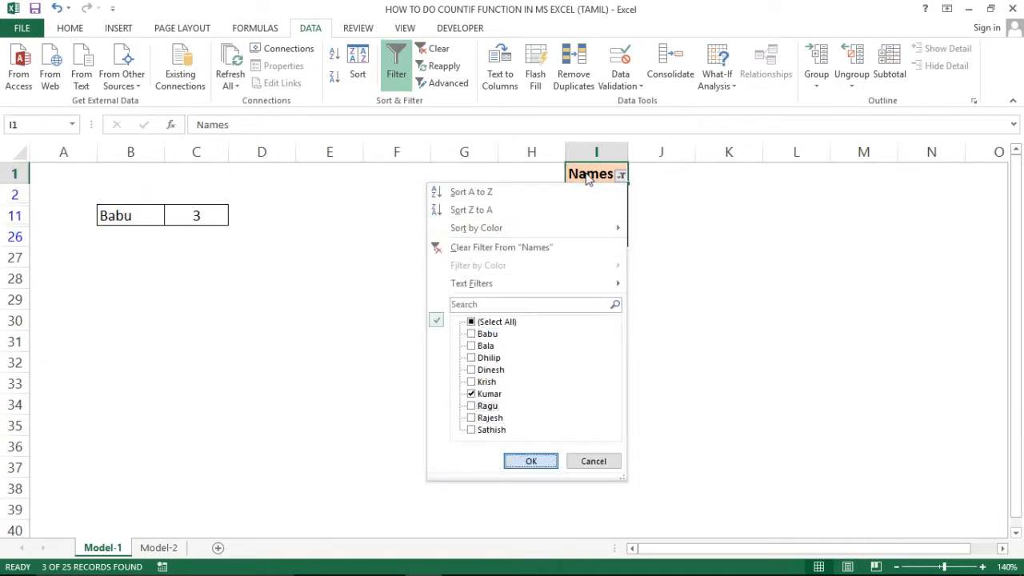
key("Return")
- Clear the Names filter and turn off filtering on column I
key("alt+a")
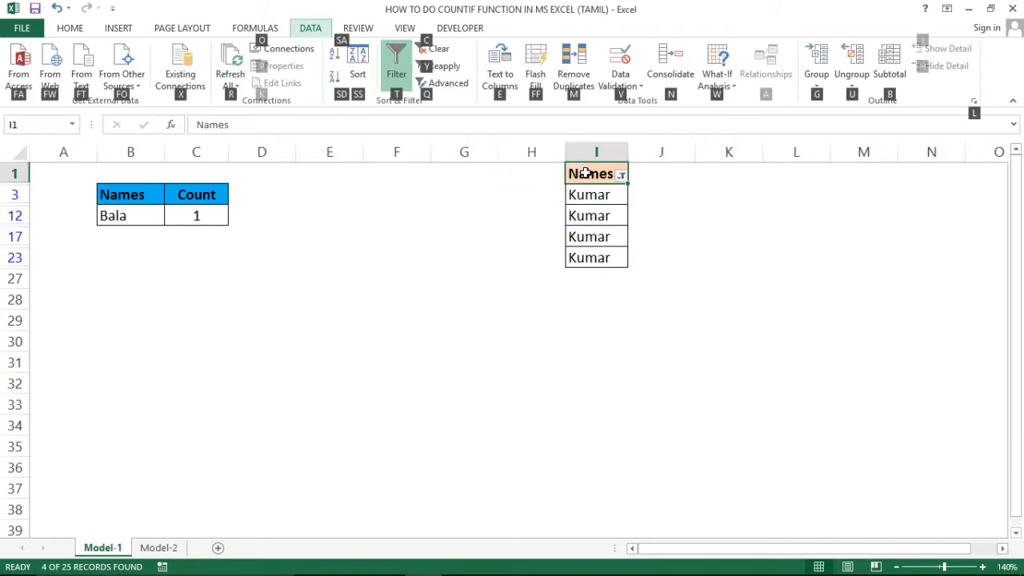
key("c")
key("ctrl+shift+l")
- Go through the names in column B of the summary table and select their counts in C4:C12
key("Left")
key("Left")
key("Left")
key("Left")
key("Left")
key("Left")
key("Left")
key("Down")
key("Down")
key("Down")
key("Down")
key("Down")
key("Down")
key("Down")
key("Down")
key("Down")
key("Down")
key("Down")
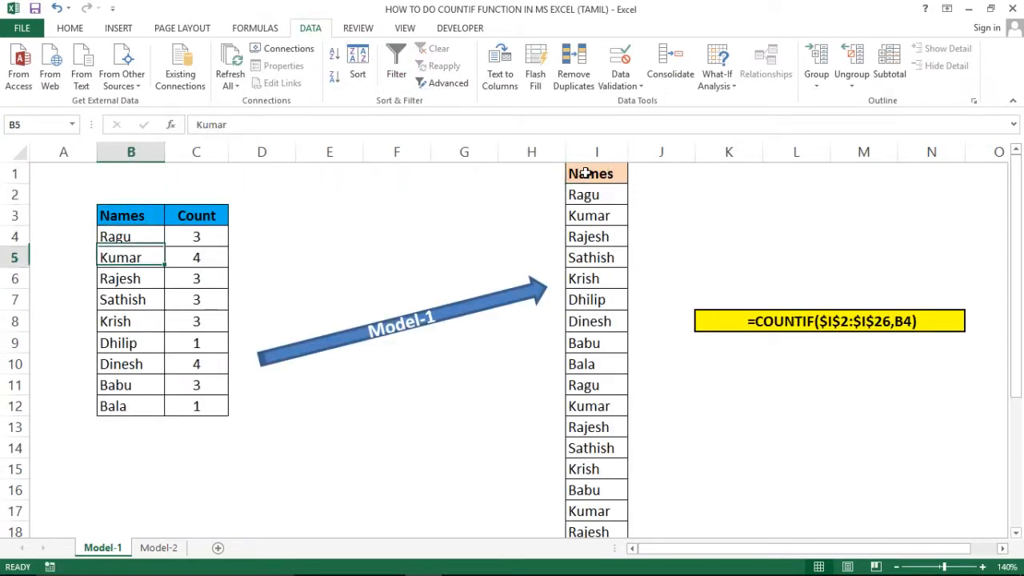
key("Down")
key("Down")
key("Right")
key("Up")
key("Up")
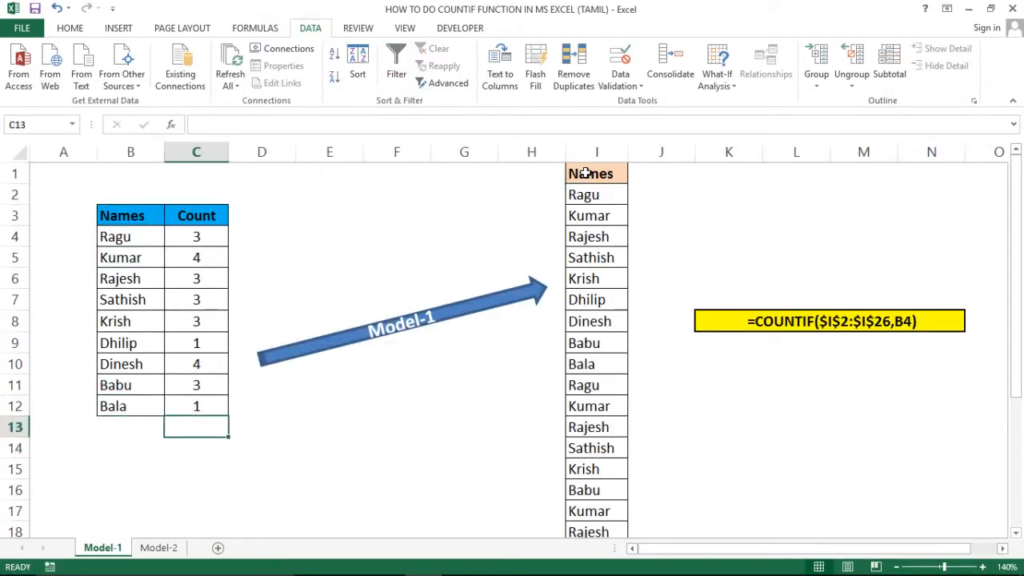
key("Up")
key("Up")
key("Up")
key("Up")
key("Up")
key("Up")
key("Up")
key("Up")
key("ctrl+shift+Down")
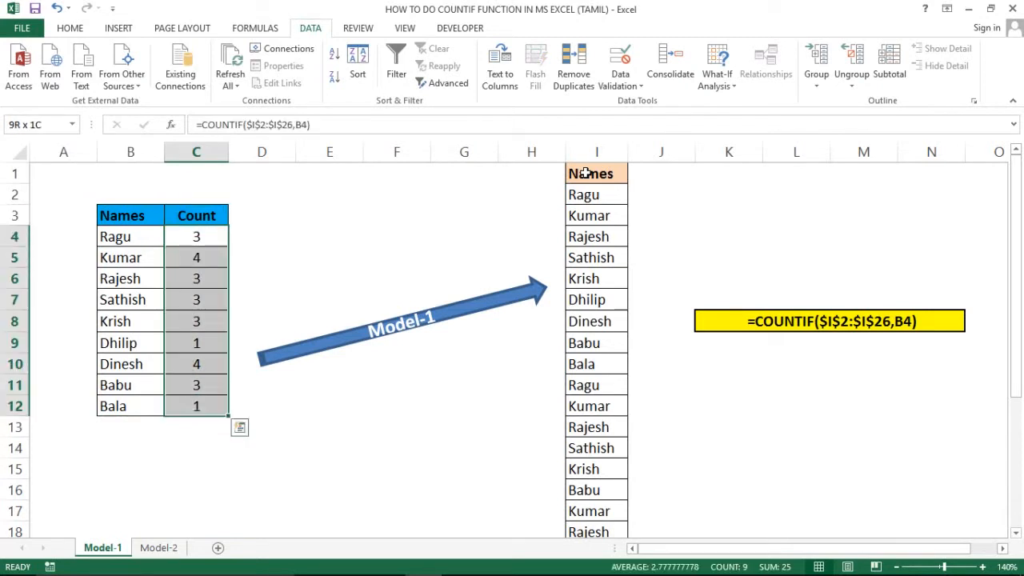
- Examine the full source list of names in column I from I2 down to its last entry
key("Right")
key("Right")
key("Right")
key("Right")
key("Right")
key("Right")
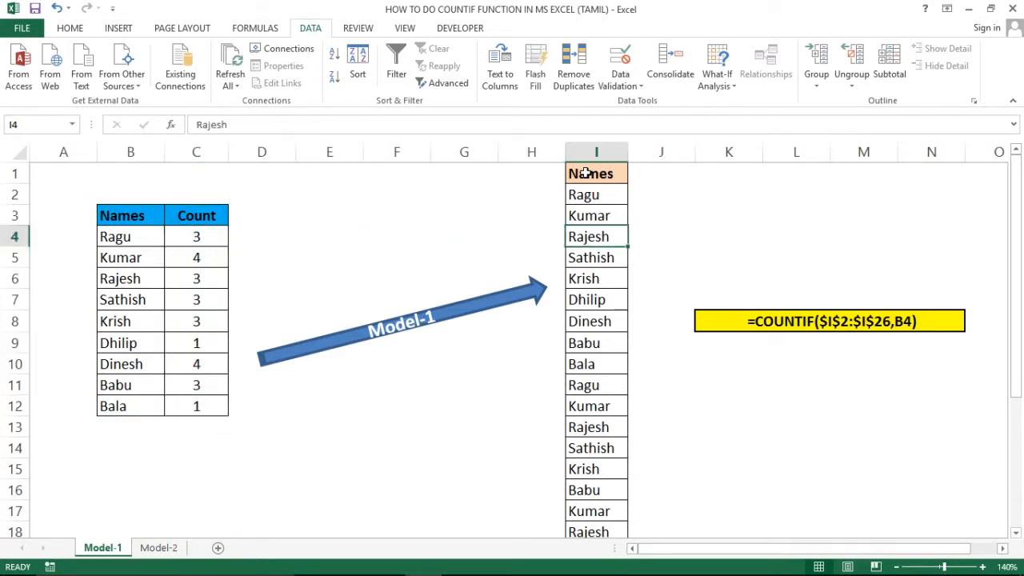
key("Up")
key("Up")
key("Up")
key("Down")
key("ctrl+shift+Down")
key("Up")
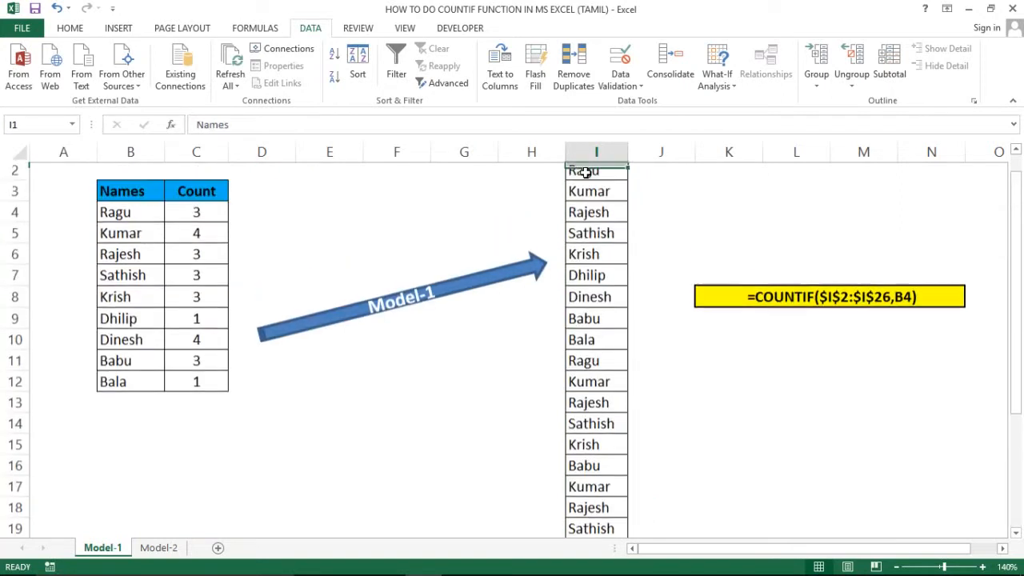
- Total the counts in C4:C12 with a SUM formula in C13, below the summary table
key("Left")
key("Left")
key("Left")
key("Left")
key("Left")
key("Left")
key("Left")
key("Down")
key("Down")
key("Down")
key("ctrl+Down")
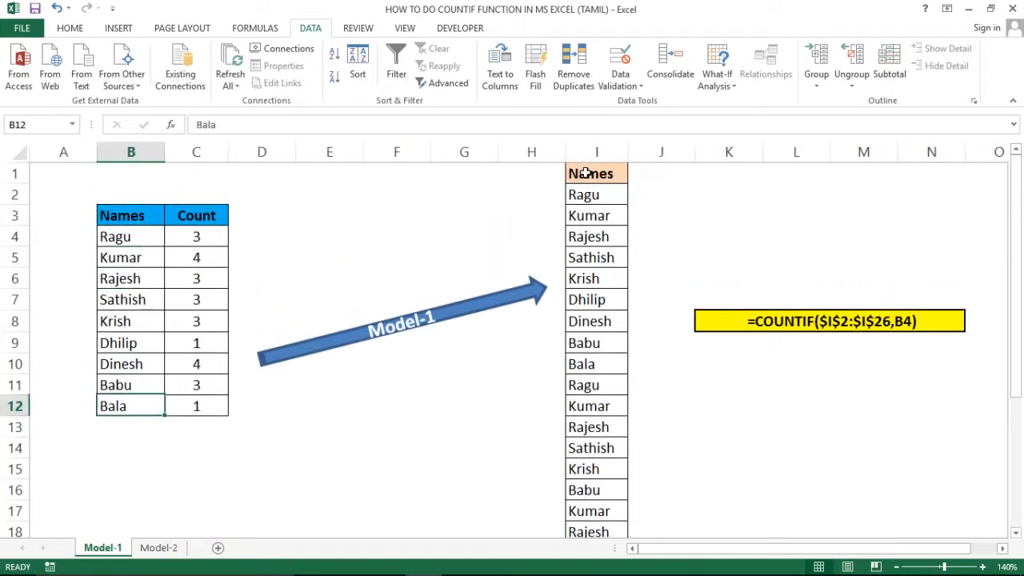
key("Down")
key("Right")
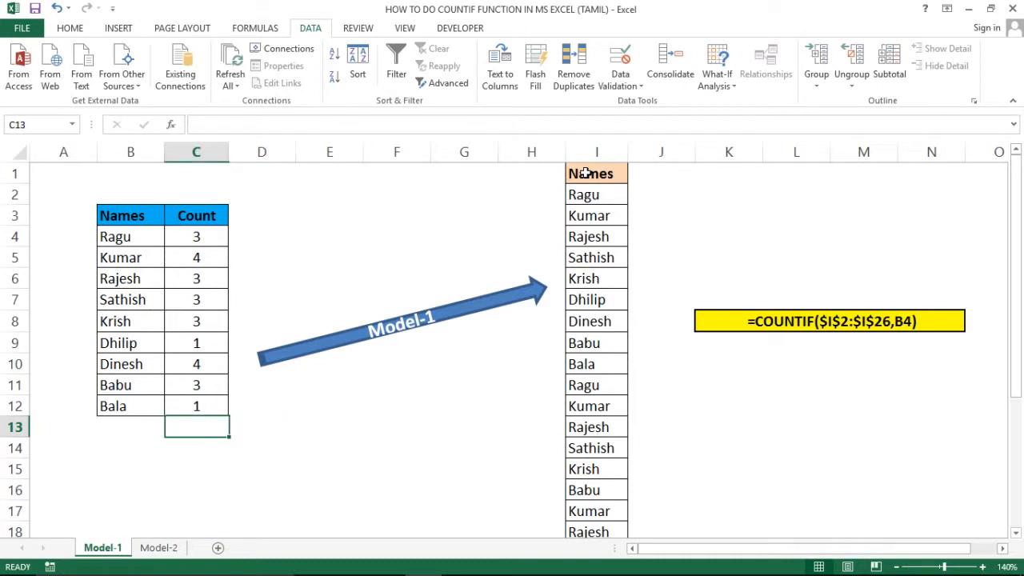
key("Up")
key("Down")
key("alt+equal")
key("Return")
key("Up")
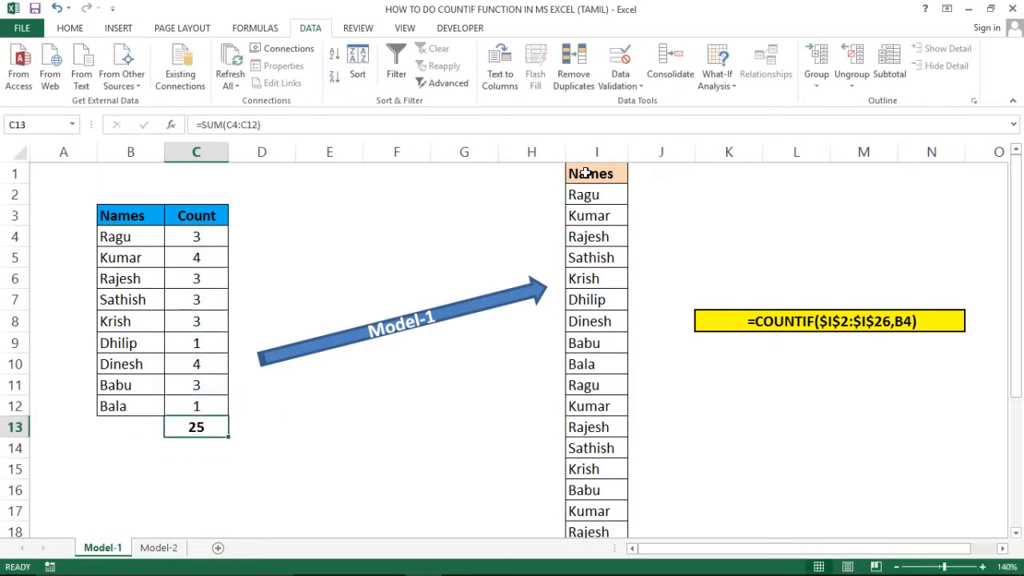
- Select the source names in I2:I26 to compare the number of entries with the total in C13
key("Right")
key("Right")
key("Right")
key("Right")
key("Right")
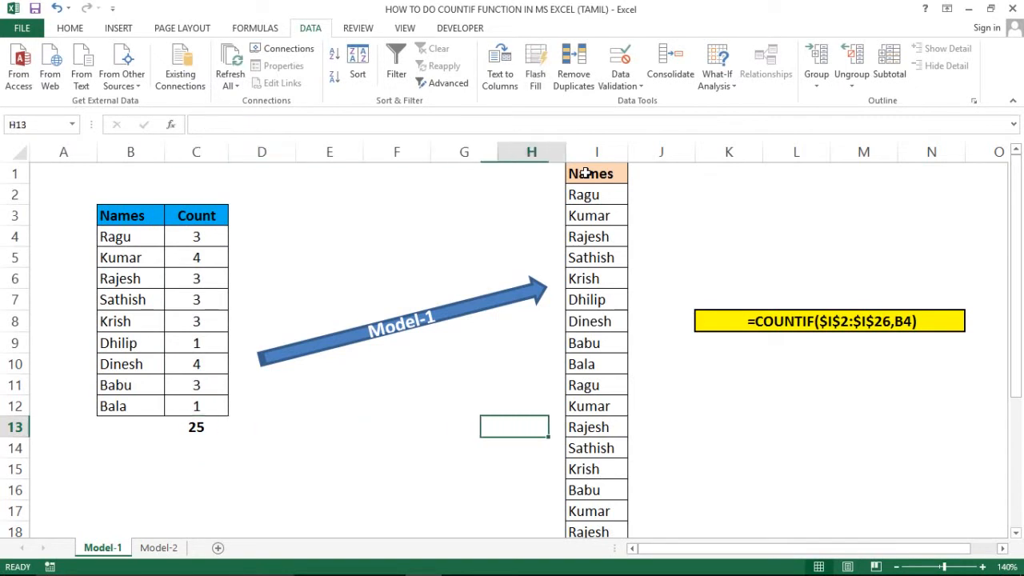
key("Right")
key("ctrl+Up")
key("Down")
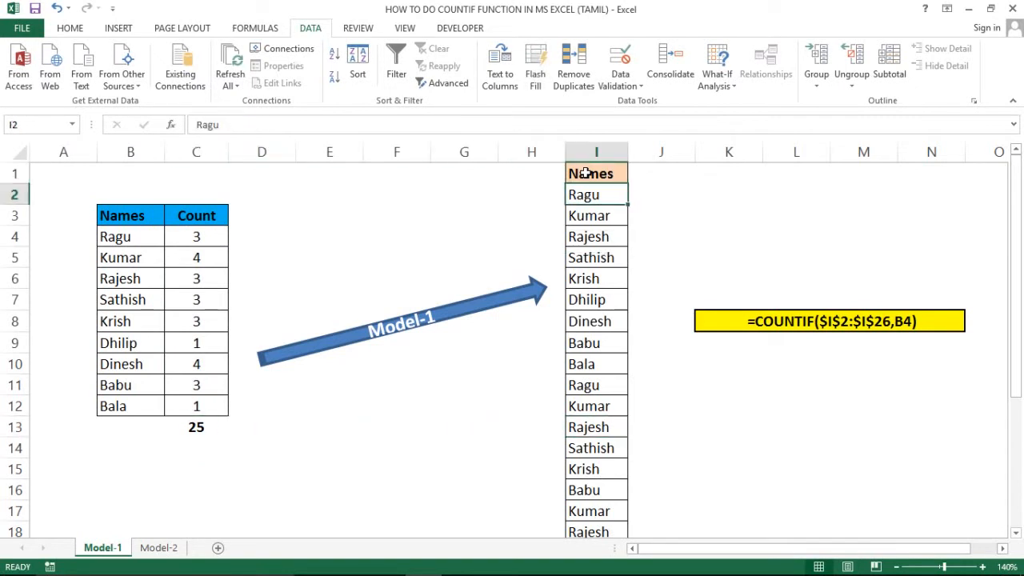
key("ctrl+shift+Down")
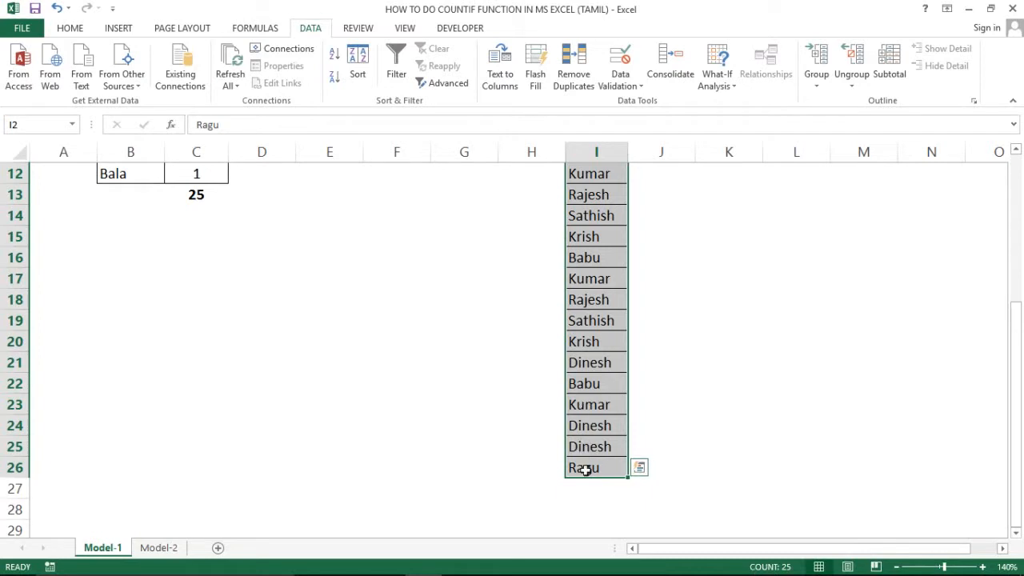
- Enter =COUNTA(I2:I26) in I27, below the source list, to count all the names
left_click(587, 493)
scroll(586, 493, "up", 4)
scroll(587, 494, "down", 4)
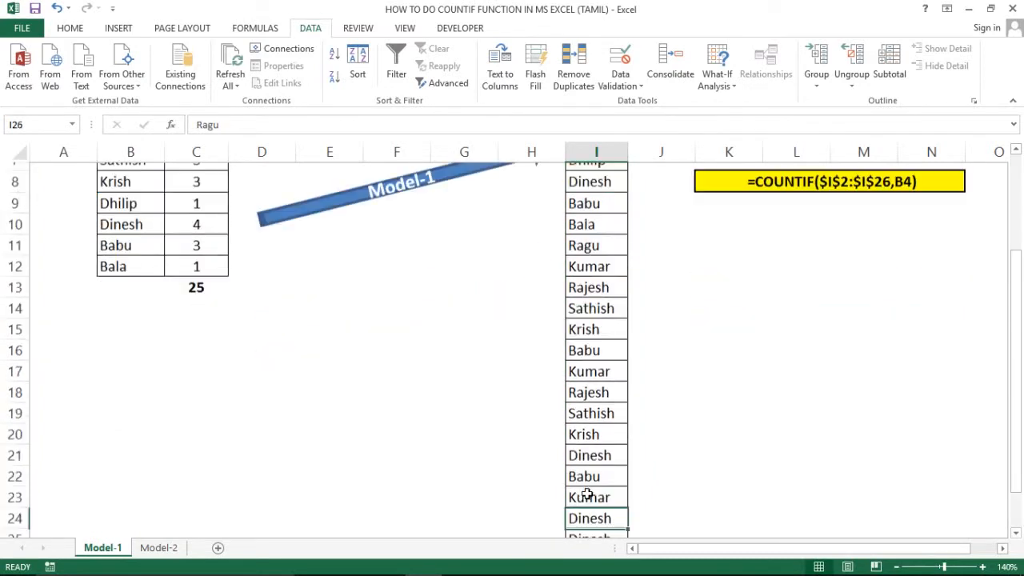
key("Up")
key("Up")
key("Up")
key("Down")
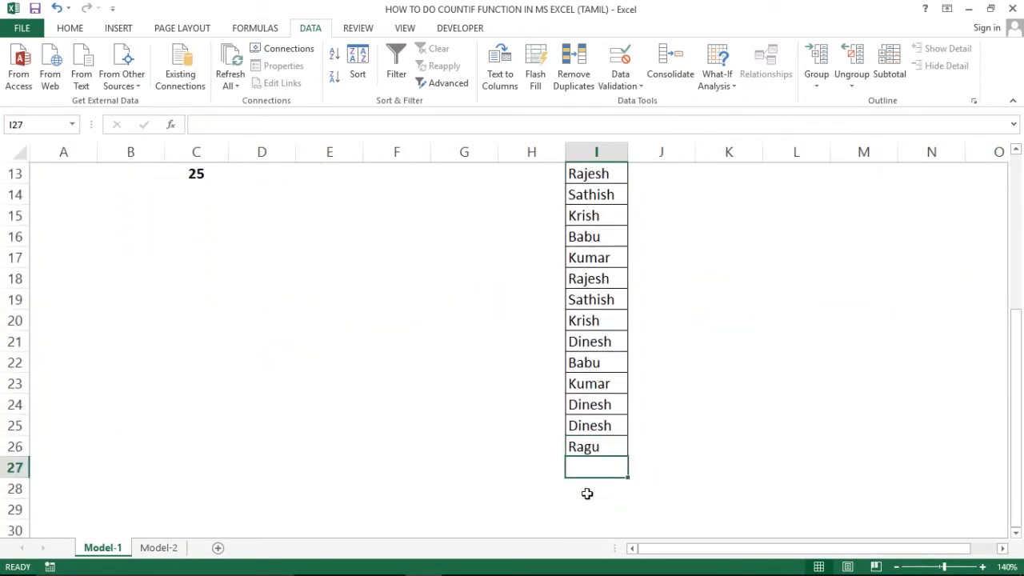
type("=count")
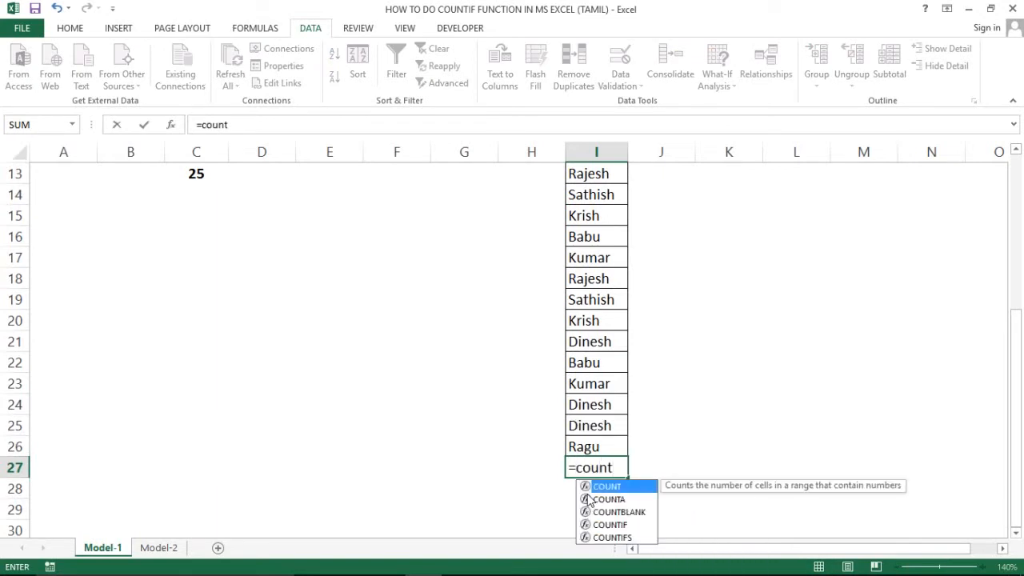
double_click(588, 499)
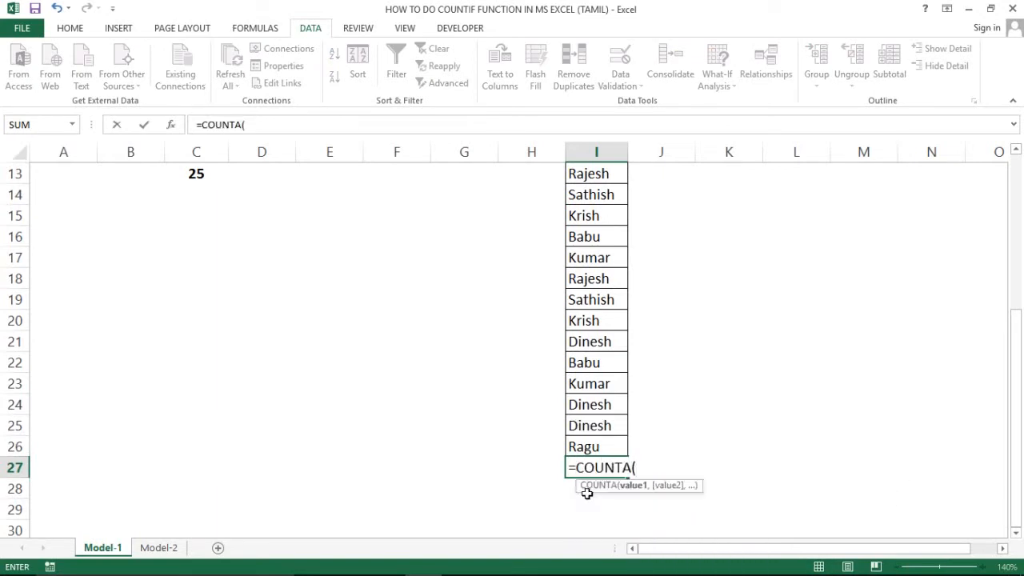
key("Up")
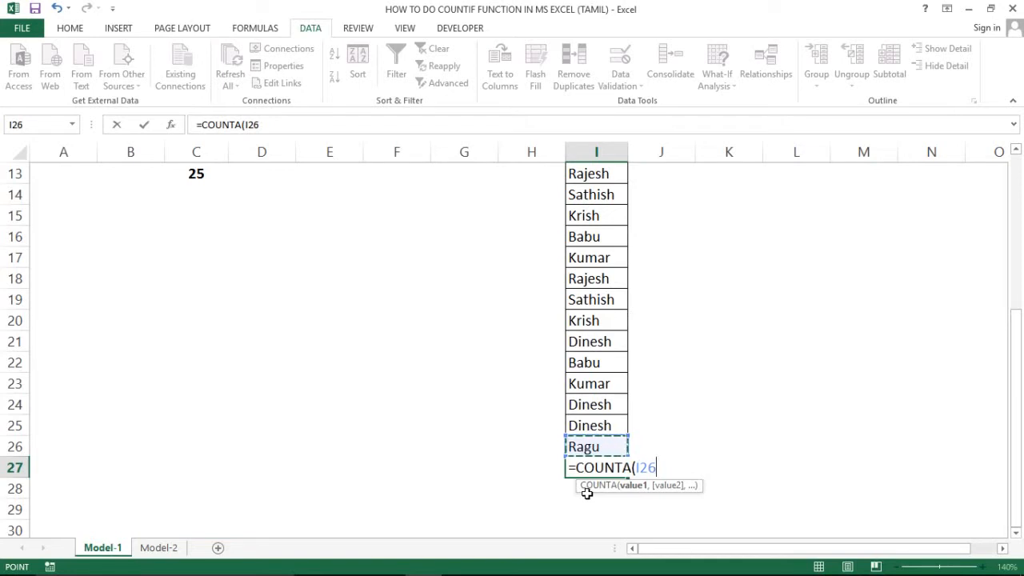
key("ctrl+shift+Up")
key("shift+Down")
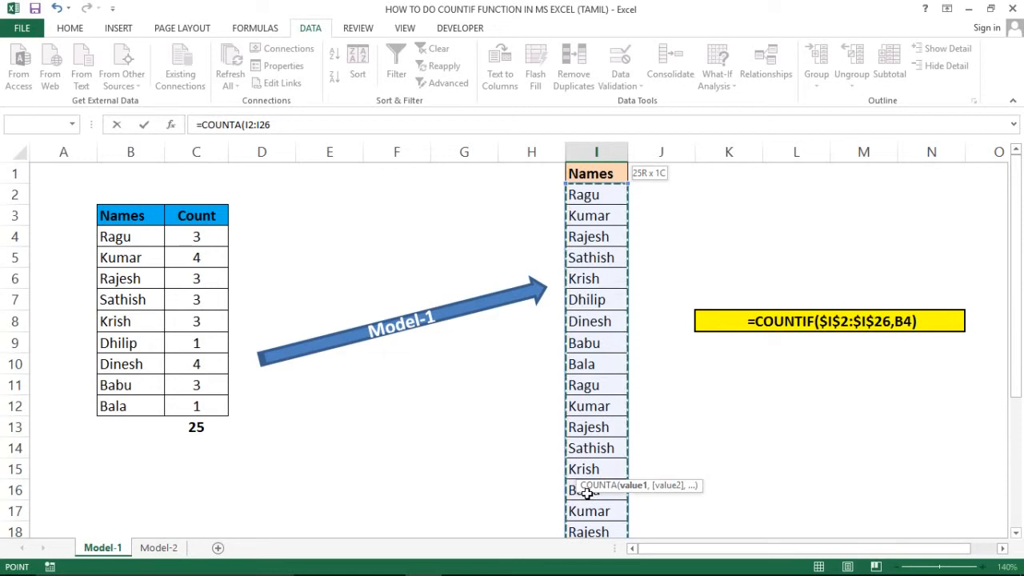
key("Return")
- Centre and bold the COUNTA result in I27
left_click(586, 493)
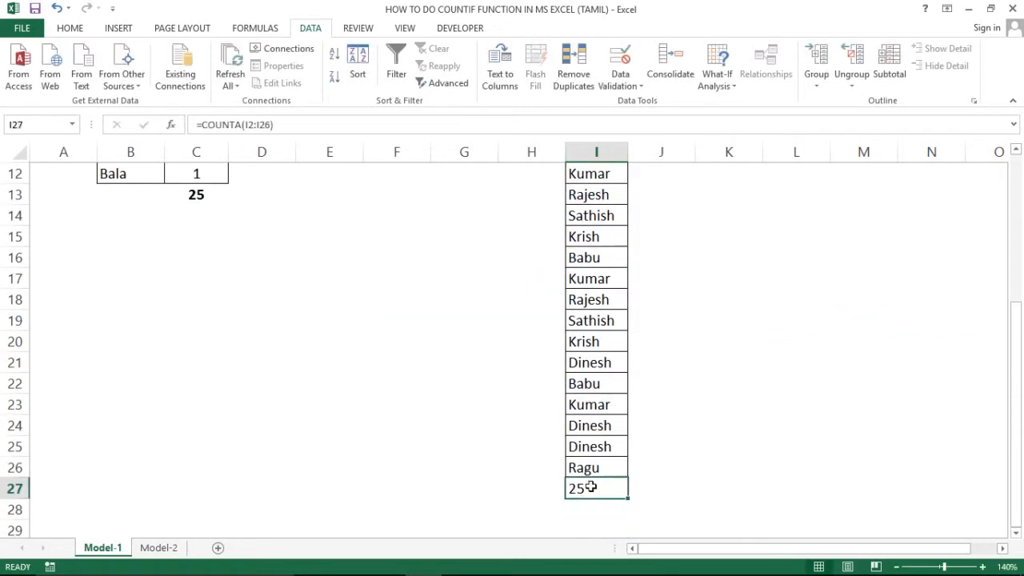
left_click(69, 27)
left_click(302, 80)
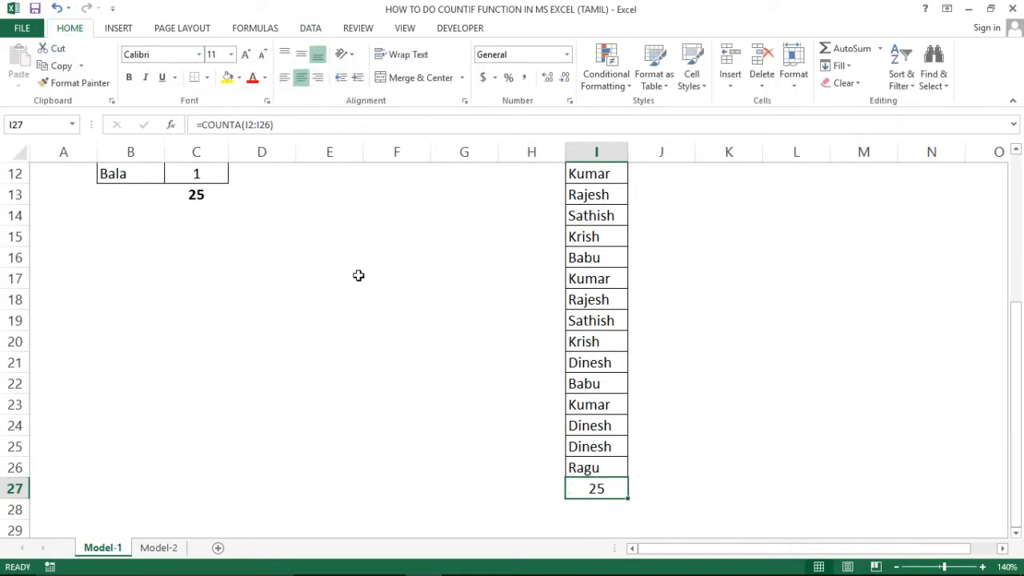
key("ctrl+b")
- Return to the summary table, check the total in C13 against the counts above it, and go to B4
left_click(234, 294)
key("ctrl+Up")
key("Left")
key("Down")
key("Down")
key("Down")
key("Down")
key("Down")
key("ctrl+Down")
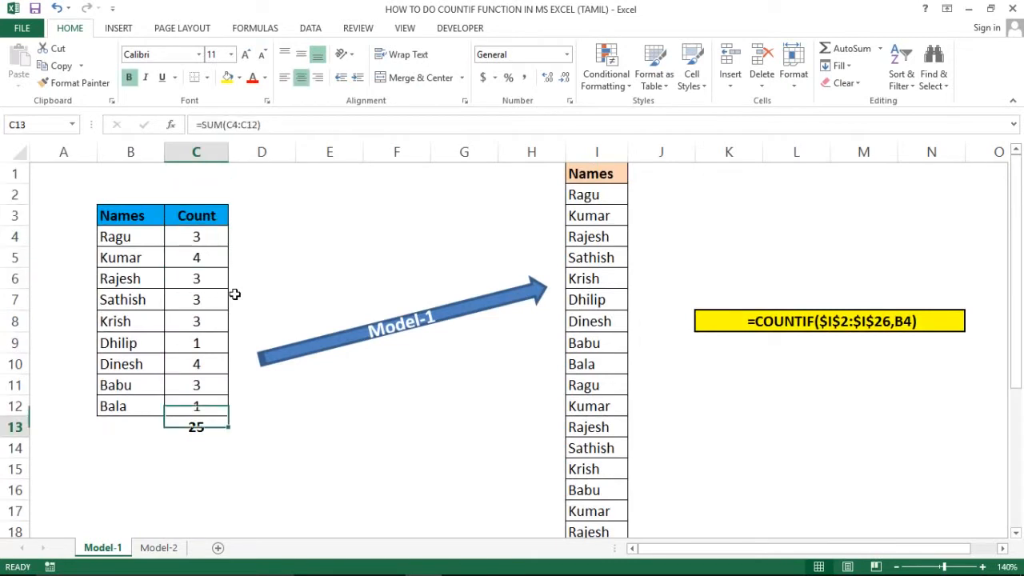
key("Up")
key("ctrl+shift+Up")
key("ctrl+shift+Down")
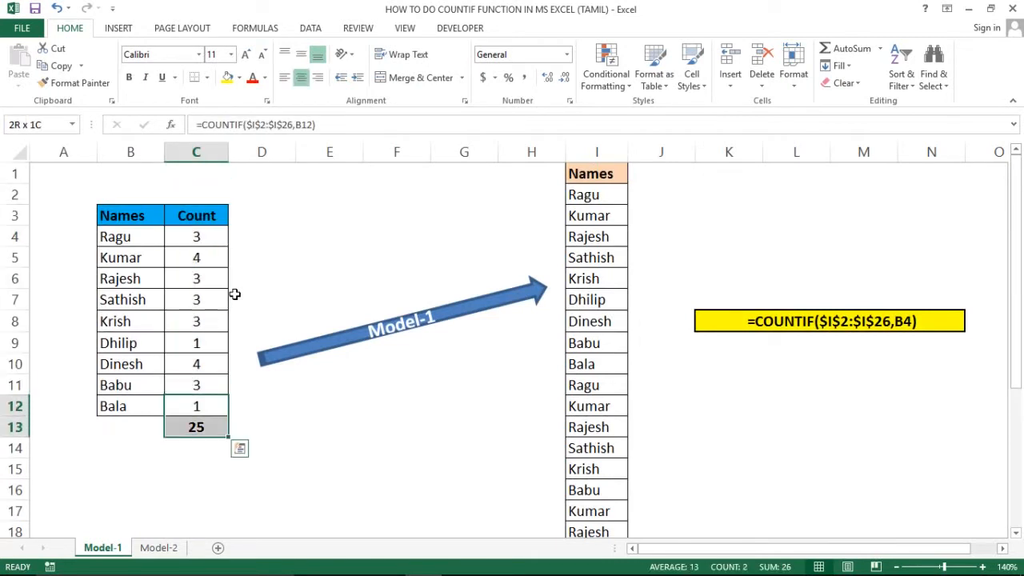
key("Up")
key("Up")
key("Up")
key("Up")
key("Up")
key("Up")
key("Up")
key("Up")
key("Up")
key("Left")
key("Down")
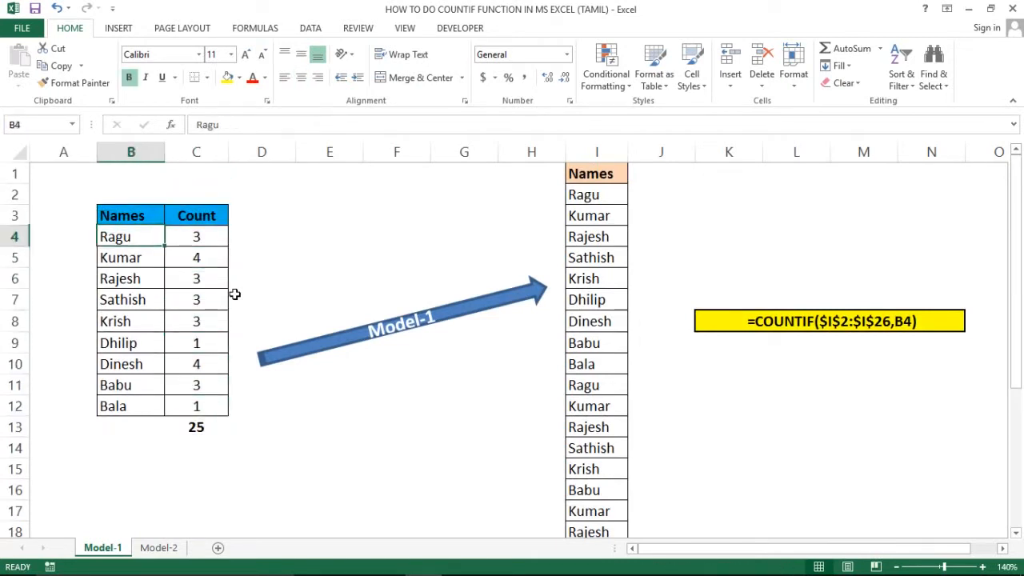
- Select the counts in C4:C12 of the summary table to review them against the total beneath
key("Right")
key("shift+Down")
key("shift+Down")
key("shift+Down")
key("shift+Down")
key("shift+Down")
key("shift+Down")
key("shift+Down")
key("shift+Down")
key("shift+Down")
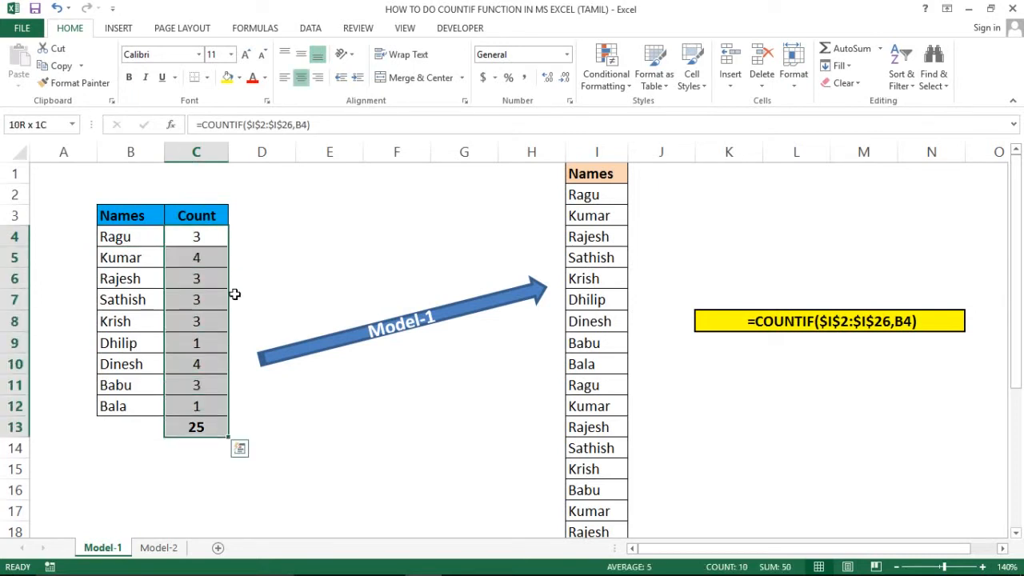
key("shift+Up")
- Clear the SUM total in C13 below the Count column
key("Down")
key("Down")
key("Down")
key("Down")
key("Down")
key("Down")
key("Down")
key("Down")
key("Down")
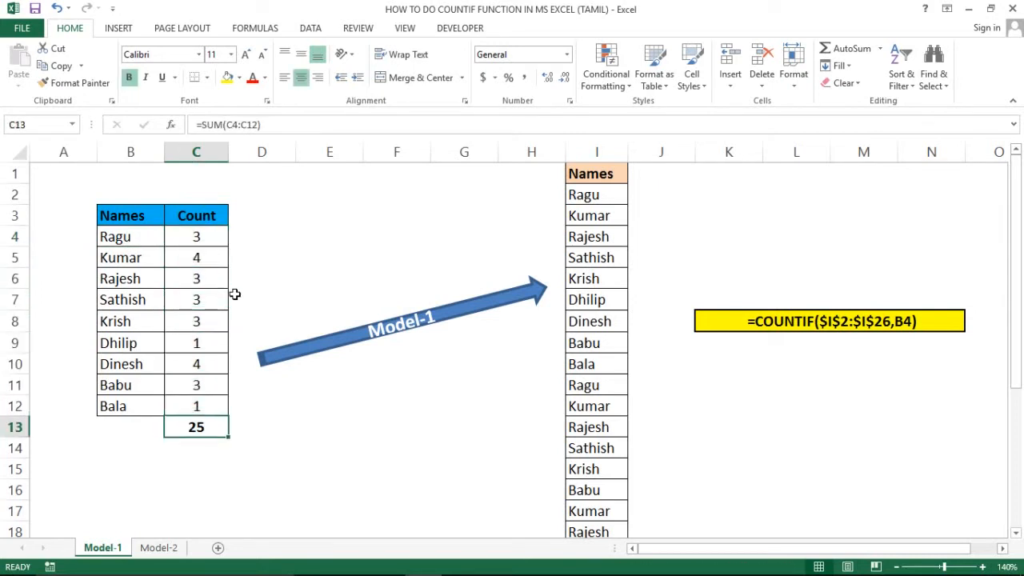
key("Delete")
- Clear the COUNTA formula in I27 at the end of the source names list
key("Right")
key("Right")
key("Right")
key("Right")
key("Right")
key("Right")
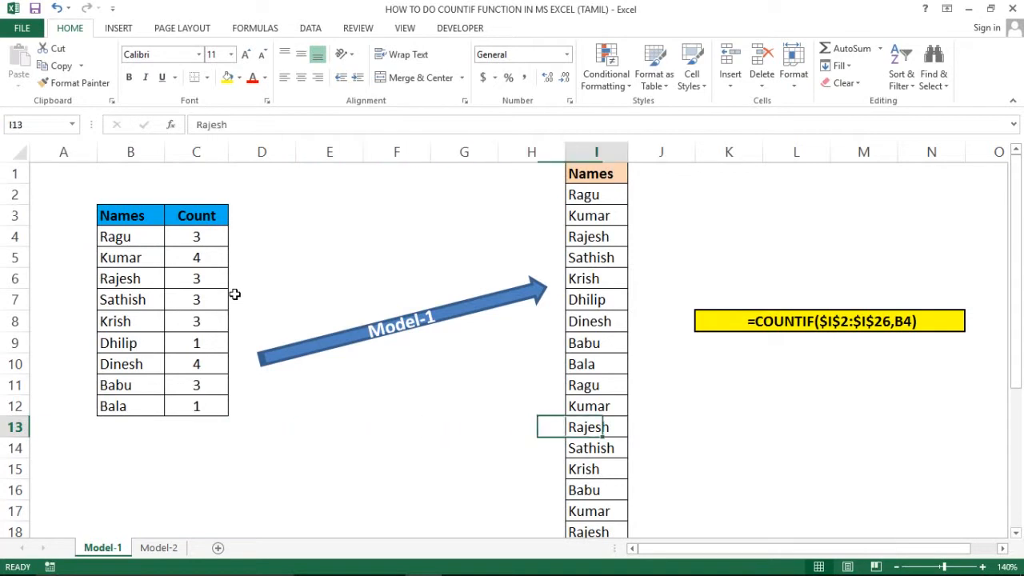
key("ctrl+Down")
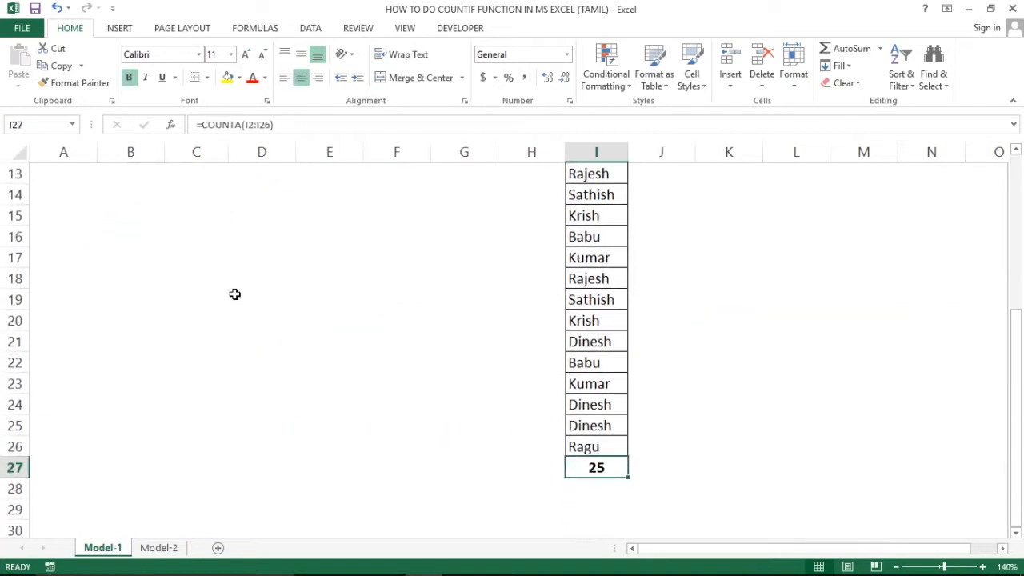
key("Delete")
- Return to the summary table and select its names in B4:B12
key("ctrl+Up")
key("ctrl+Up")
key("Down")
key("Down")
key("Left")
key("Left")
key("Left")
key("Left")
key("Left")
key("Left")
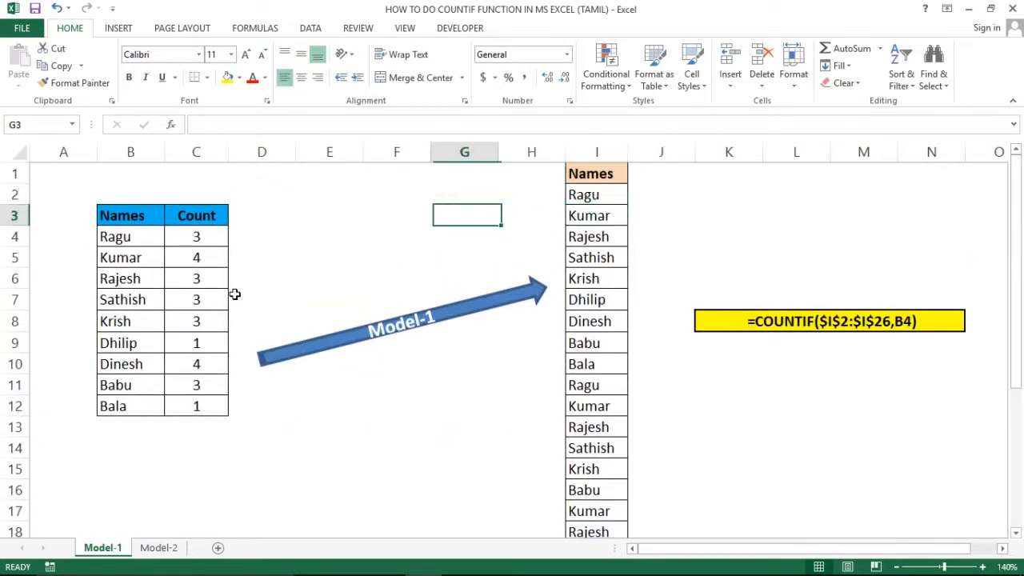
key("Left")
key("Down")
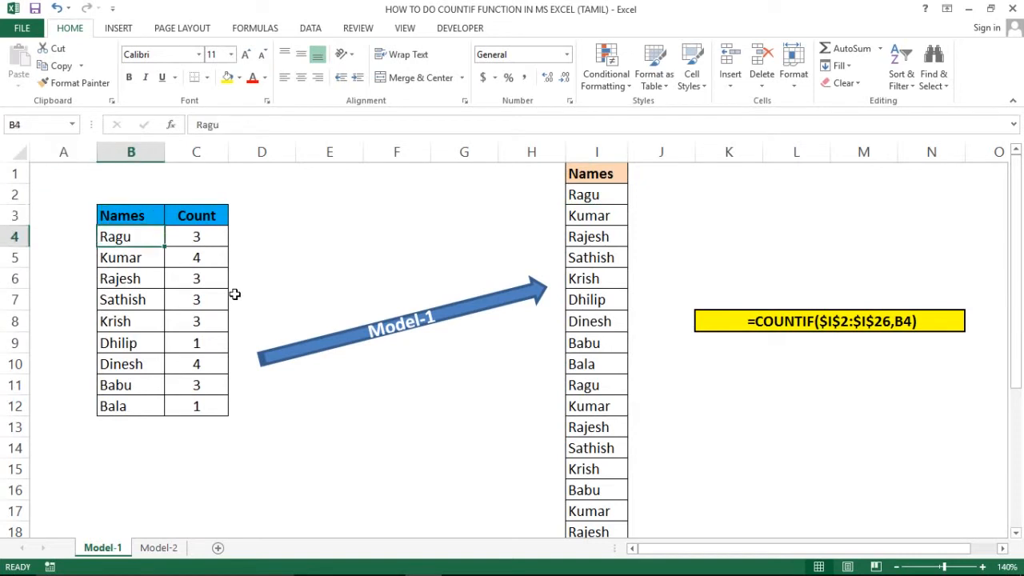
key("ctrl+shift+Down")
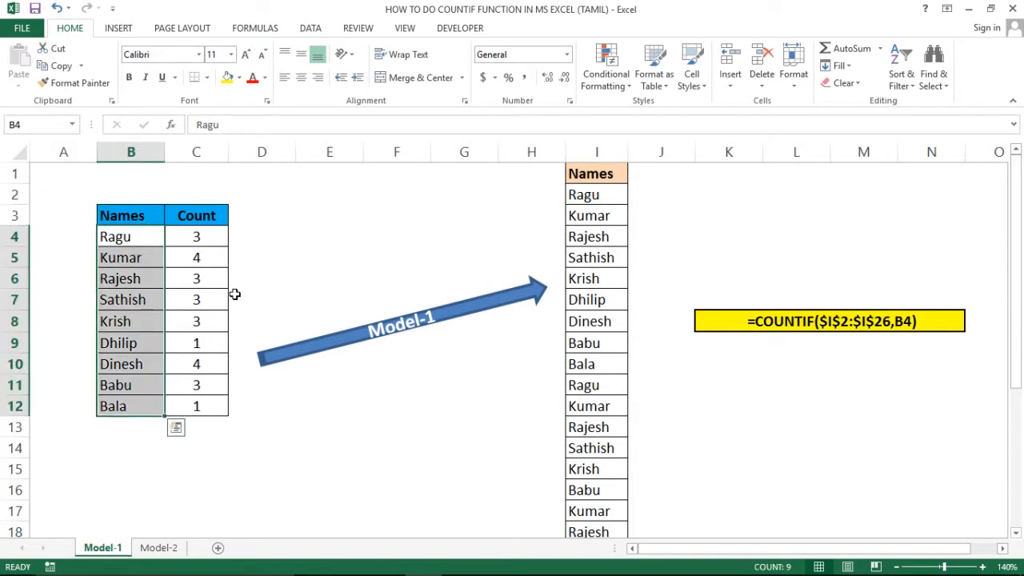
- On the Model-2 sheet, set the criteria cell C3 to the name from J2 and review the source names in column J
left_click(159, 548)
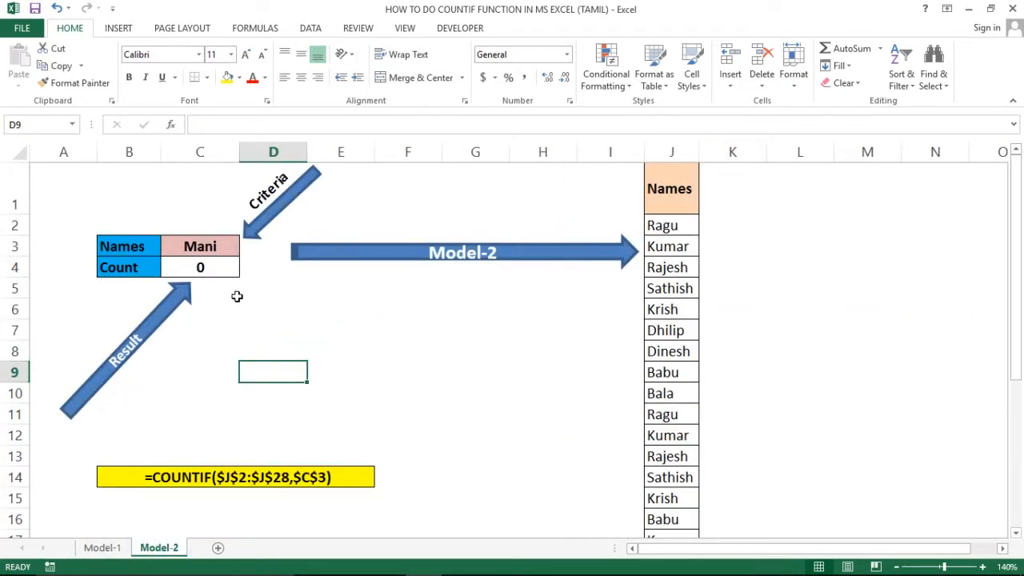
left_click(200, 243)
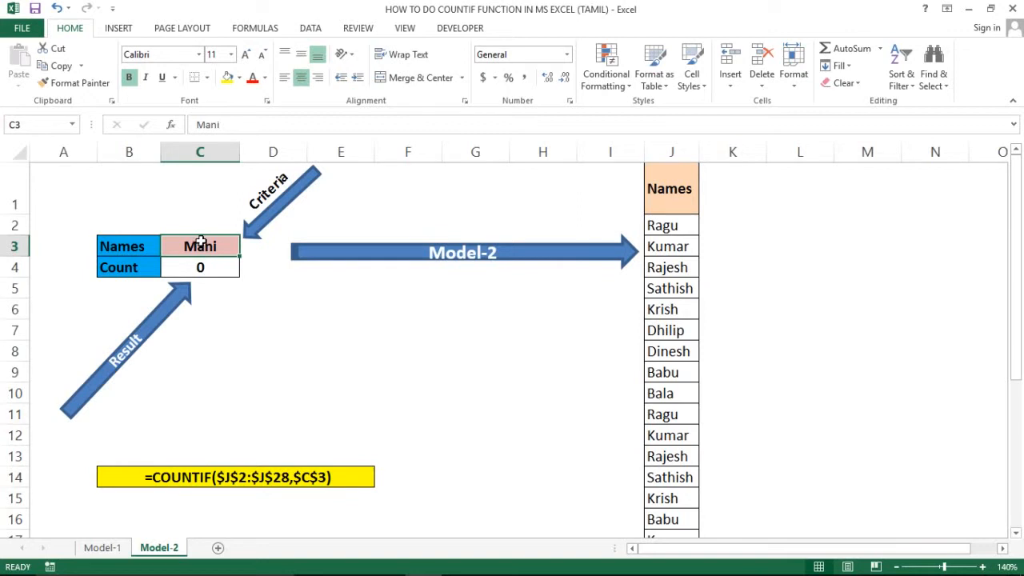
type("Ragu")
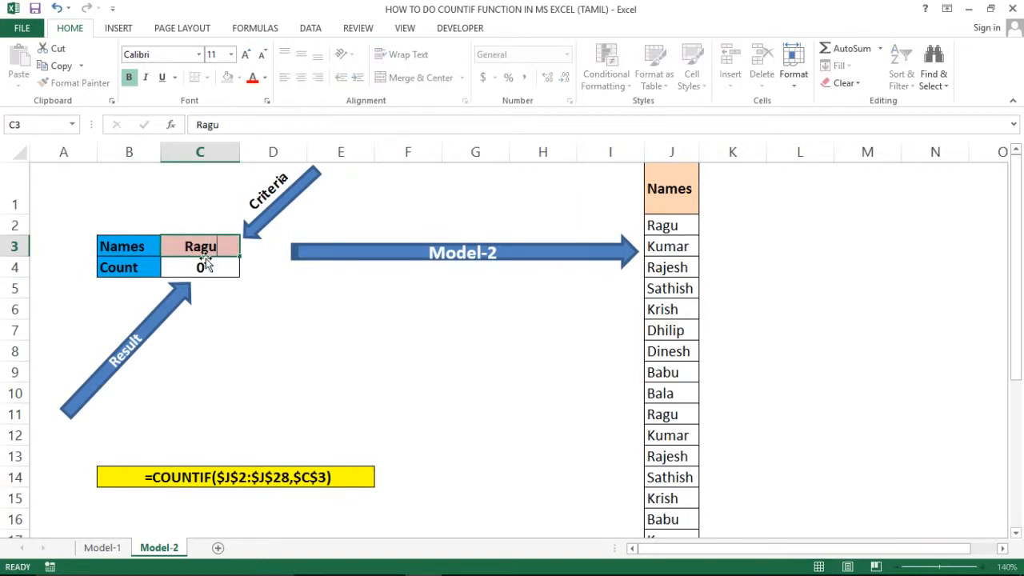
key("Return")
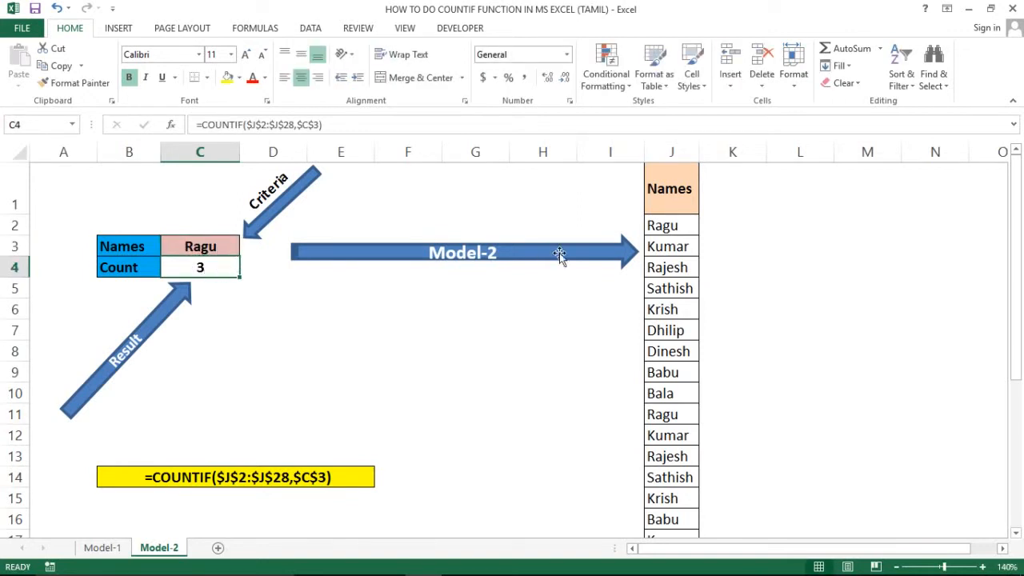
left_click(673, 230)
left_click(669, 150)
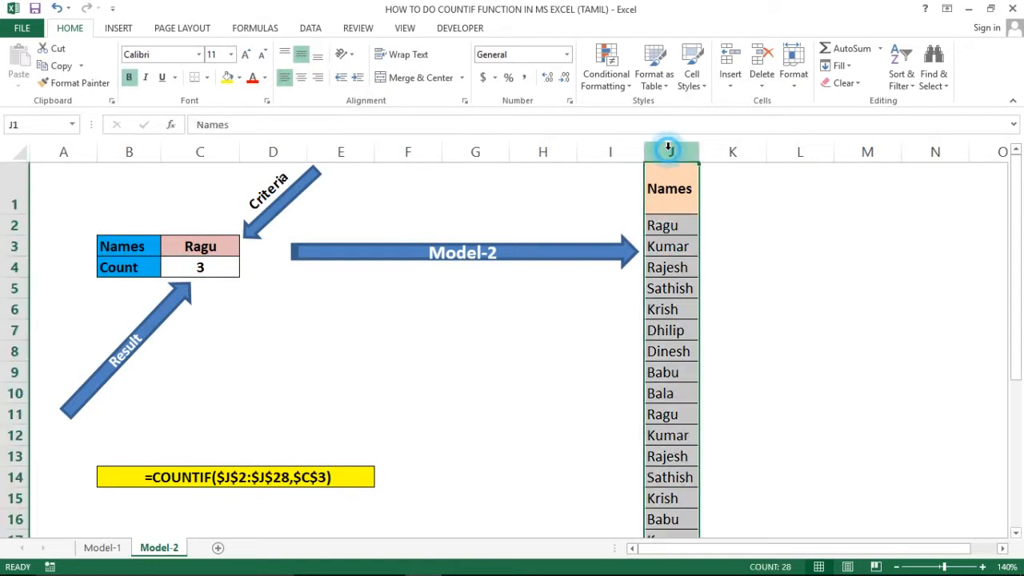
left_click(200, 269)
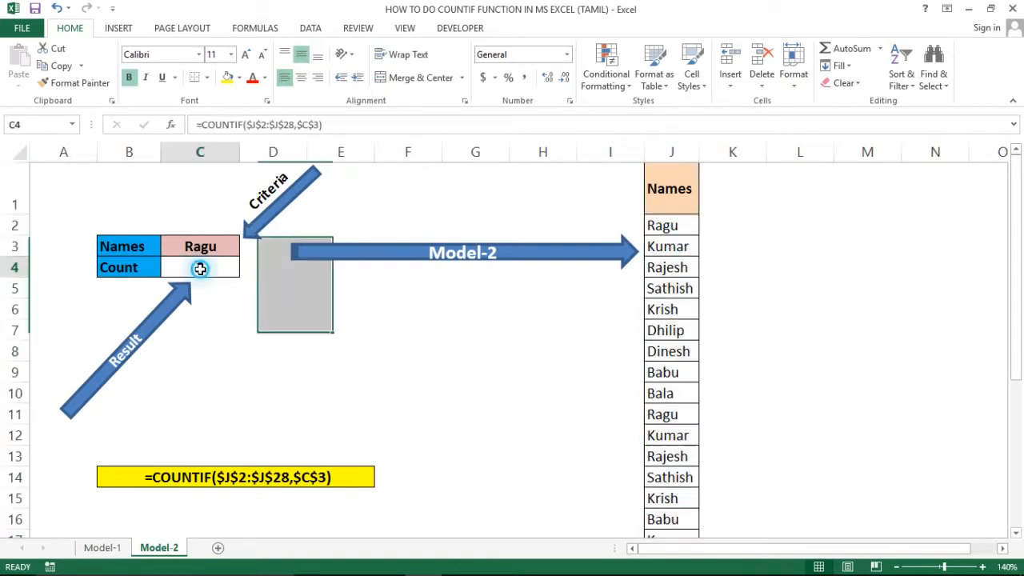
type("Kumar")
key("Return")
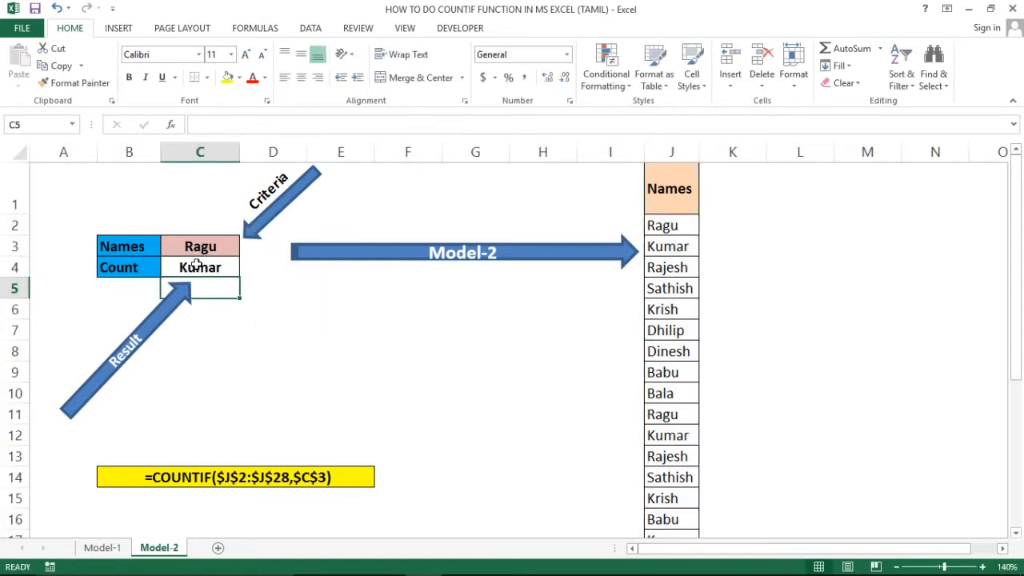
key("ctrl+z")
- Set the criteria cell C3 to the name from J3 and check its COUNTIF result in C4
left_click(206, 241)
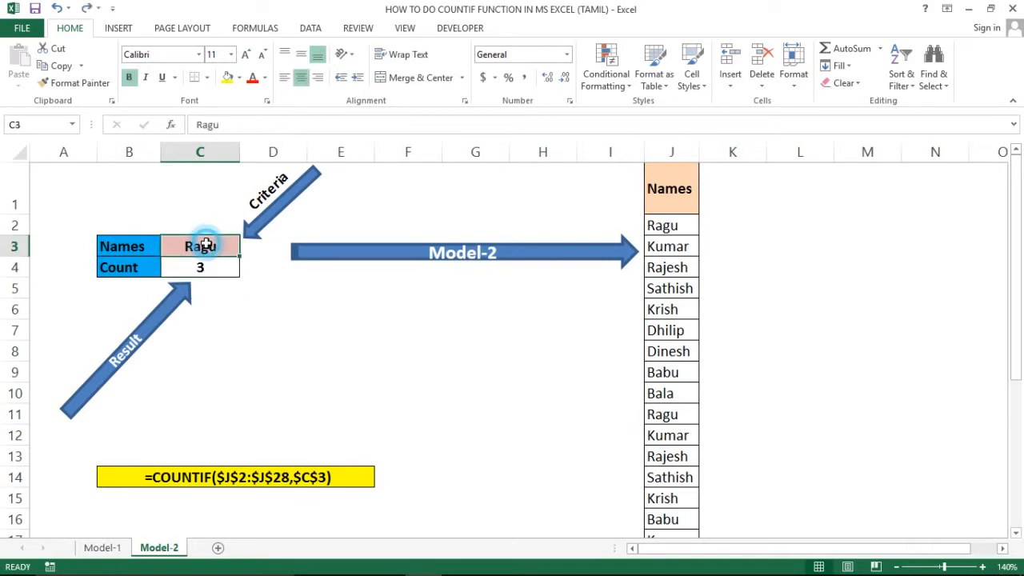
type("Kumar")
key("Return")
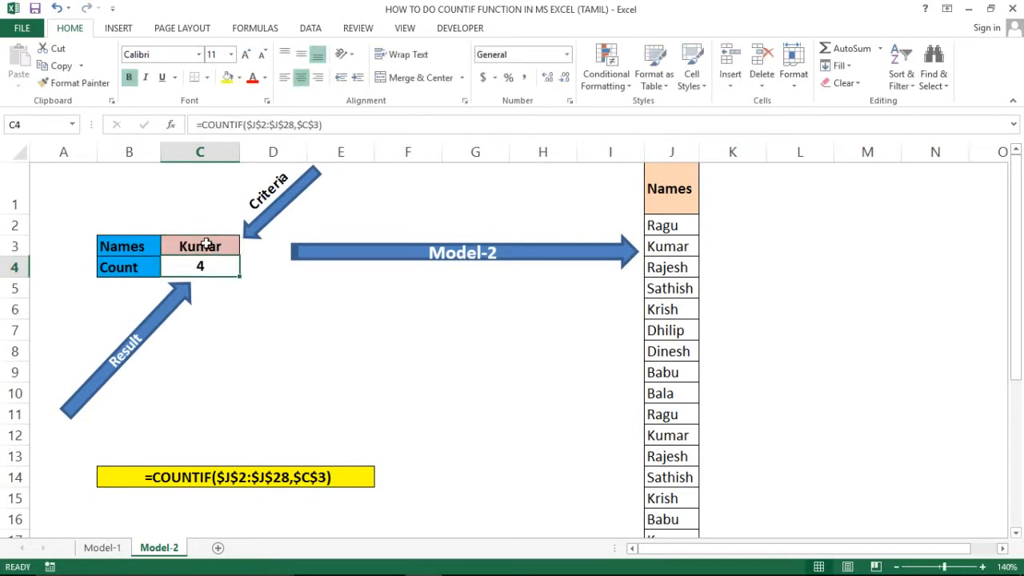
left_click(202, 245)
left_click(199, 266)
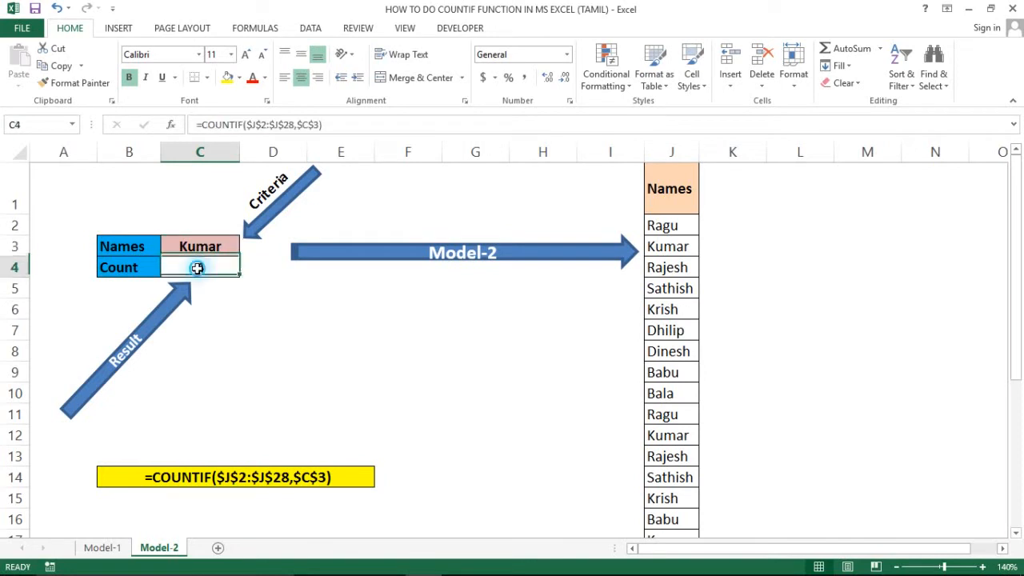
left_click(195, 249)
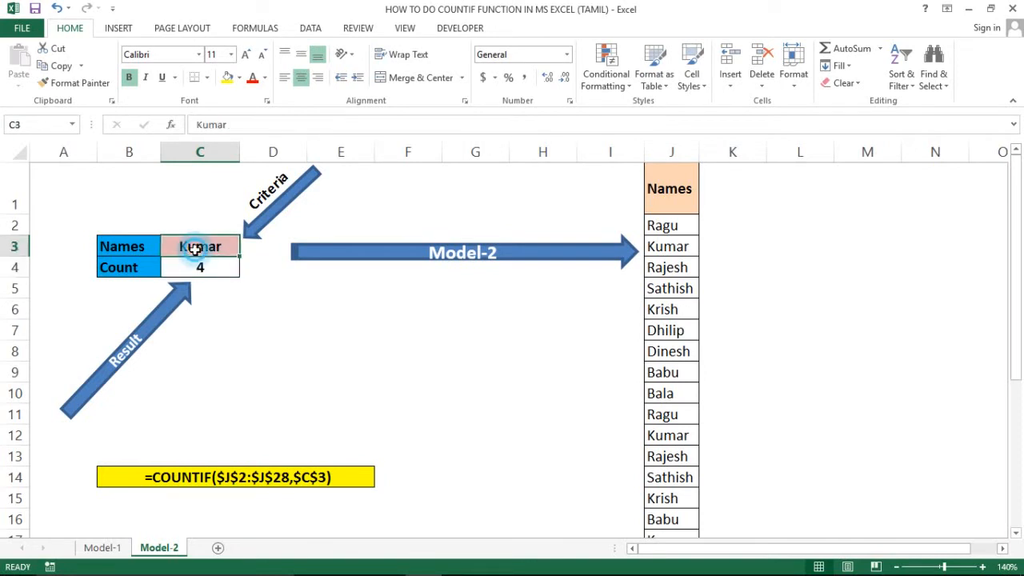
left_click(197, 268)
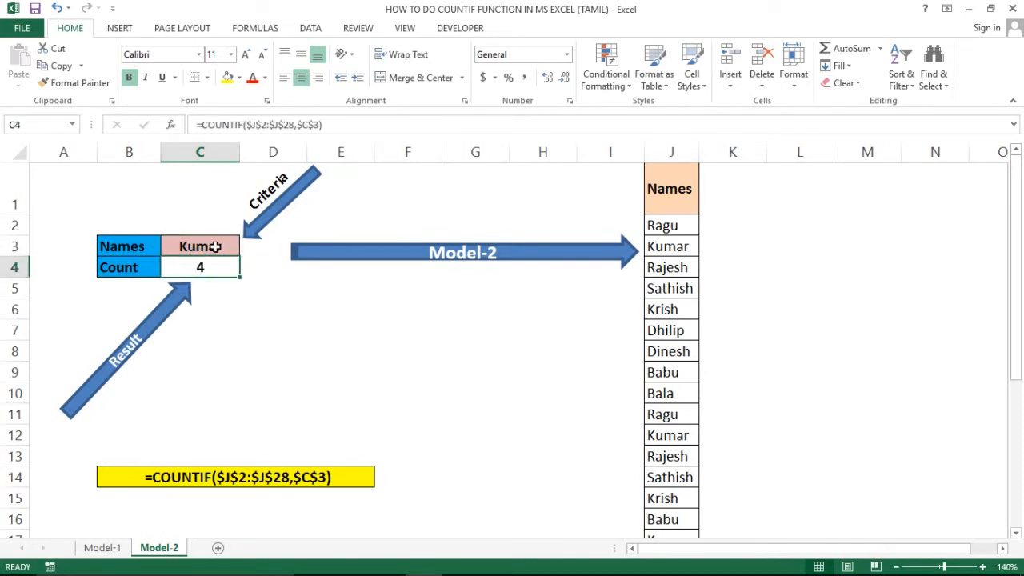
- Test the COUNTIF with two more criteria by entering the names from J4 and J6 in turn in C3
left_click(215, 246)
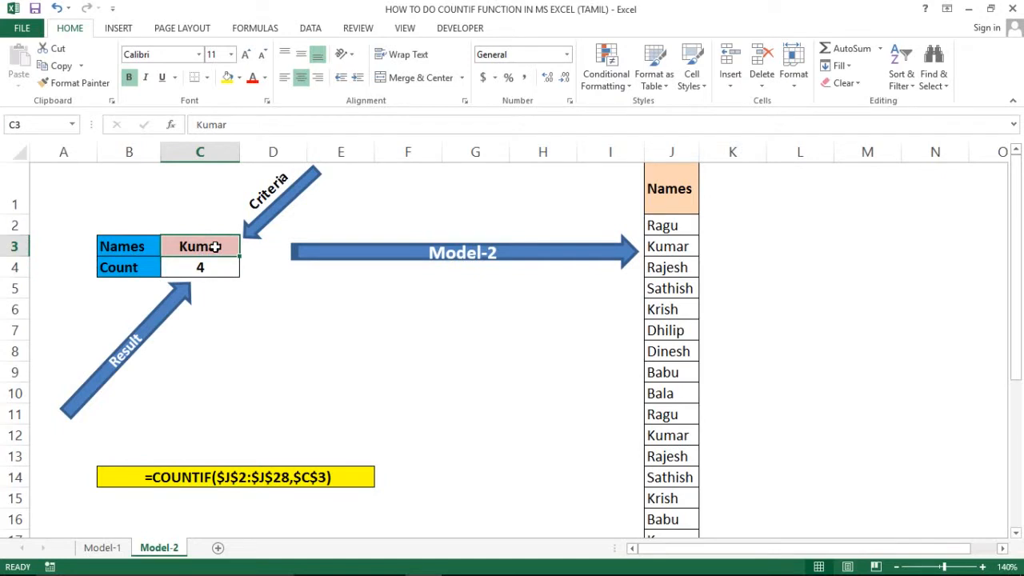
type("Rajesh")
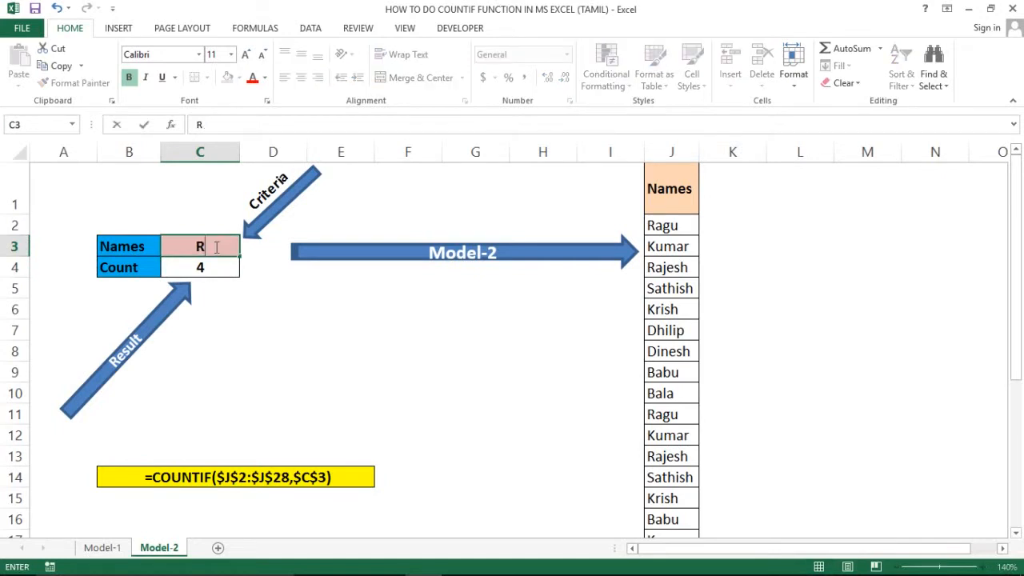
key("Return")
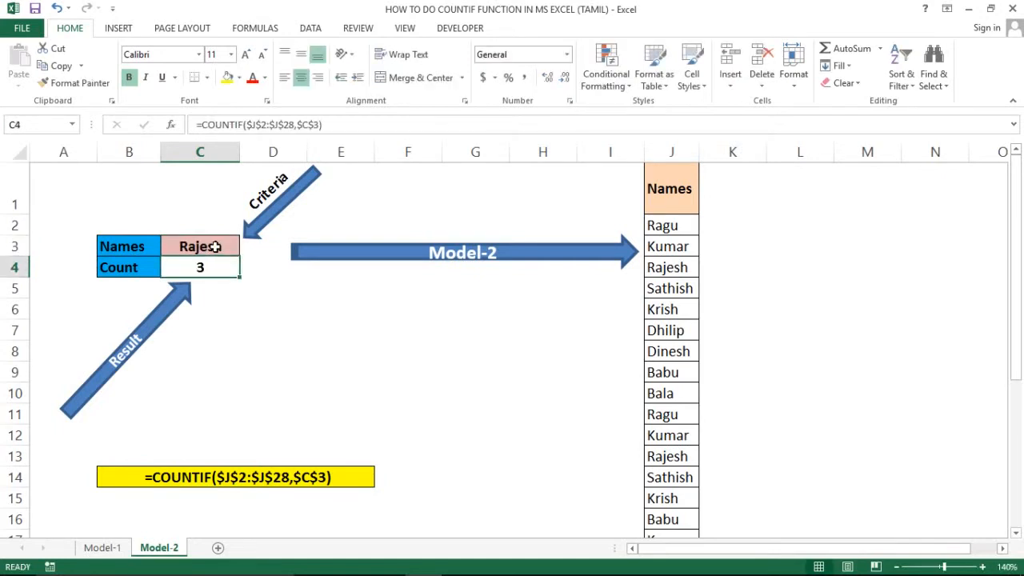
left_click(218, 245)
type("Krish")
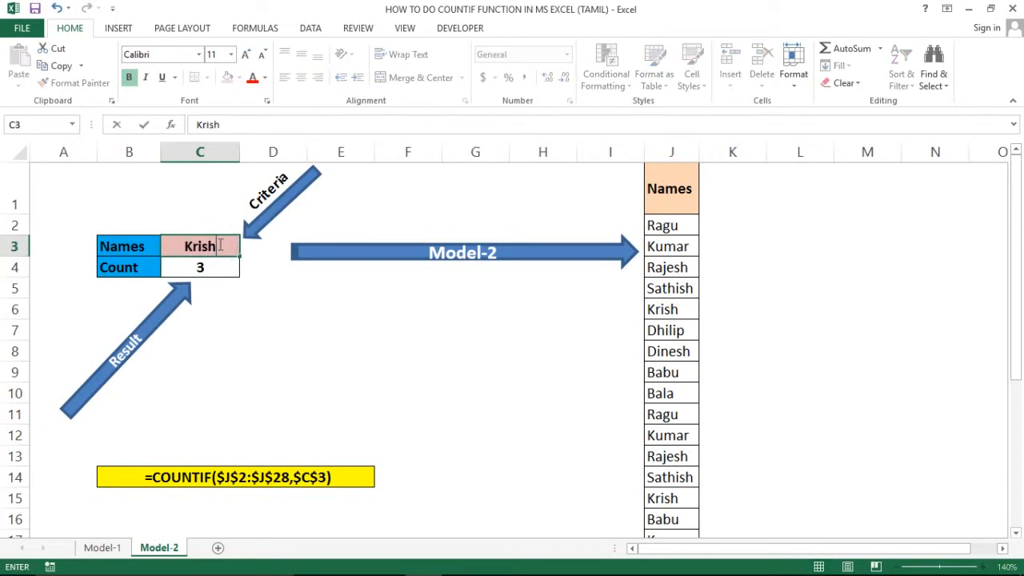
key("Return")
- Set the criteria cell C3 to the name from J7 and review the source names in column J
left_click(219, 245)
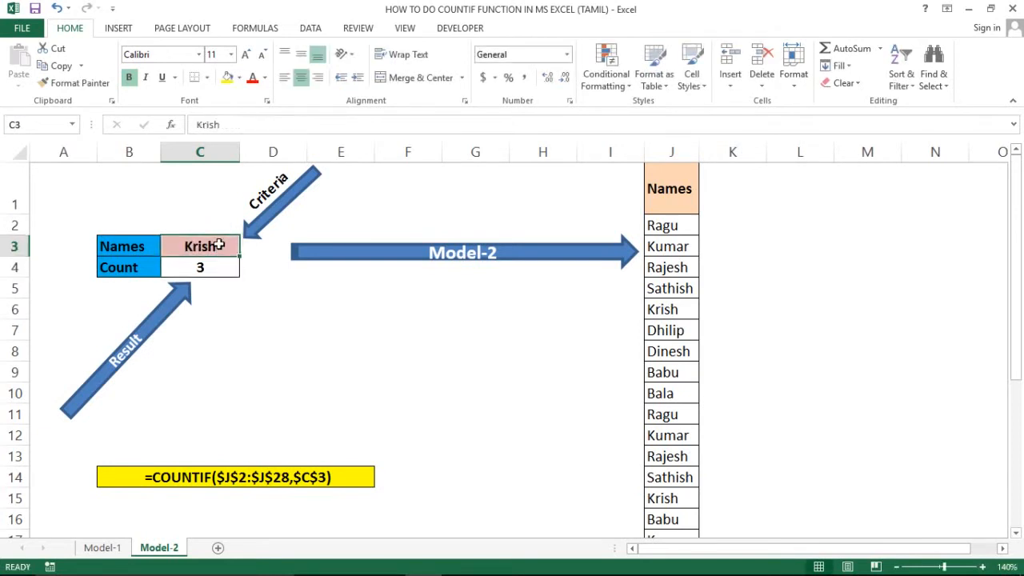
type("Di")
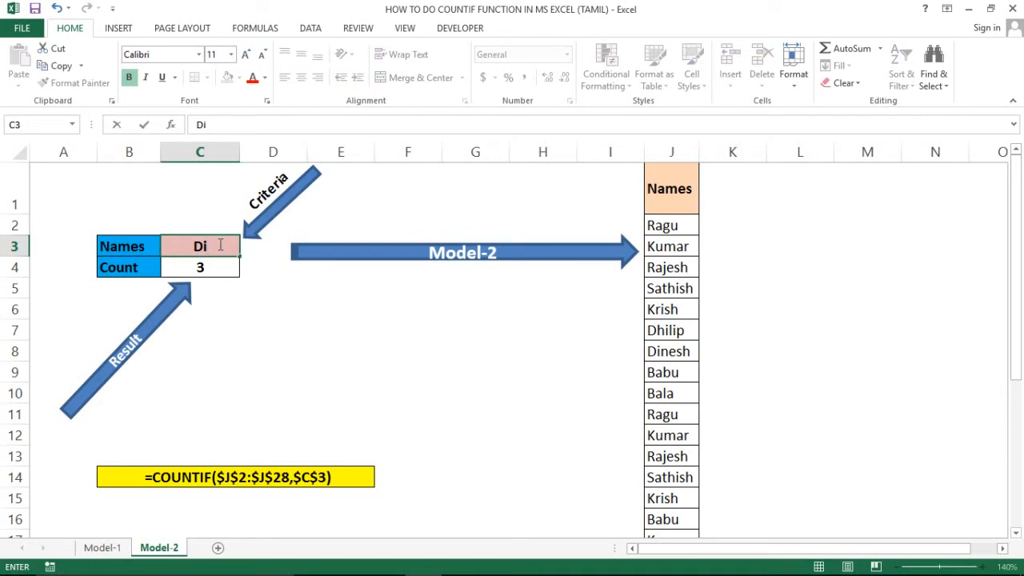
key("BackSpace")
type("hilip")
key("Return")
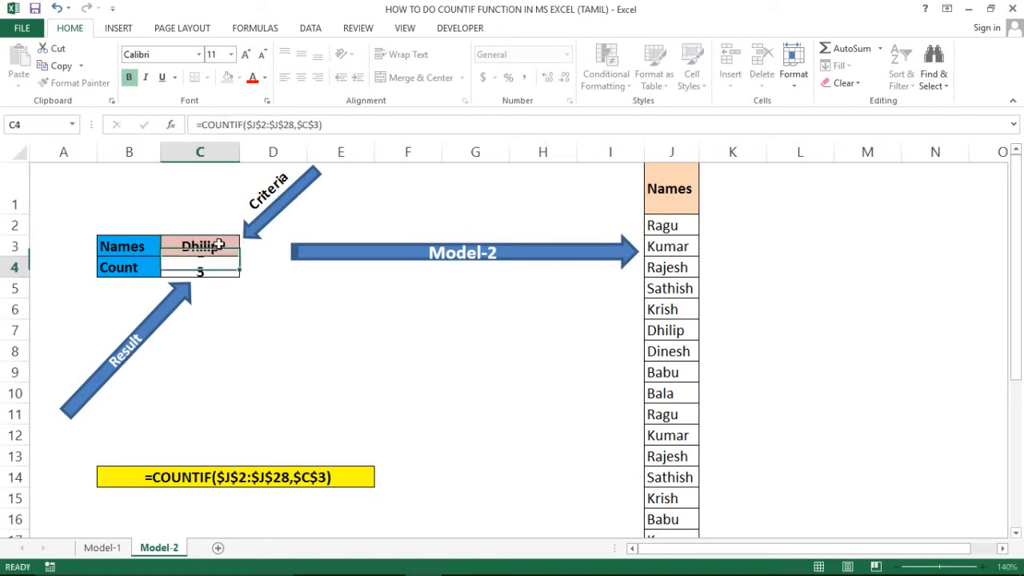
left_click(203, 243)
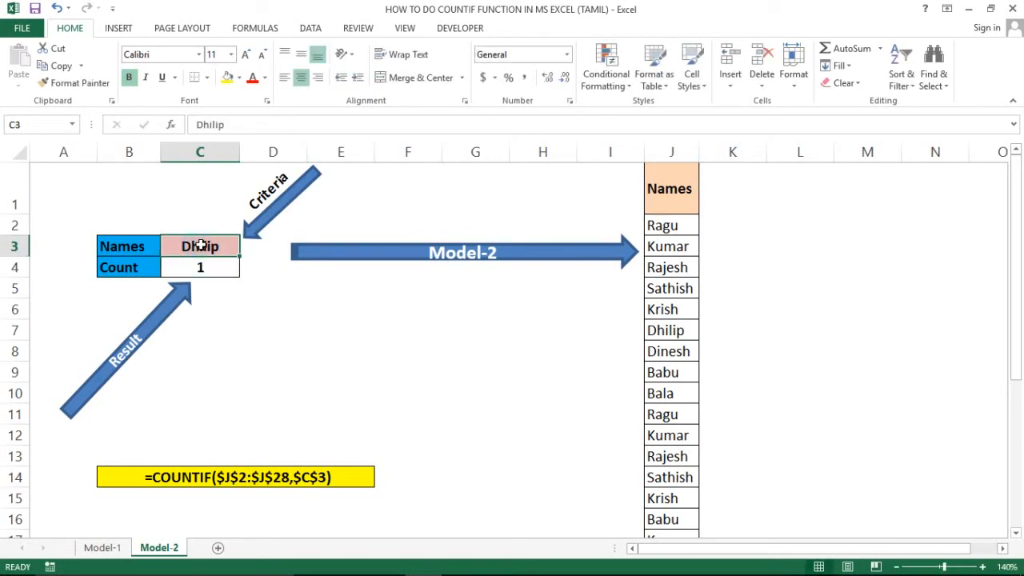
left_click(667, 154)
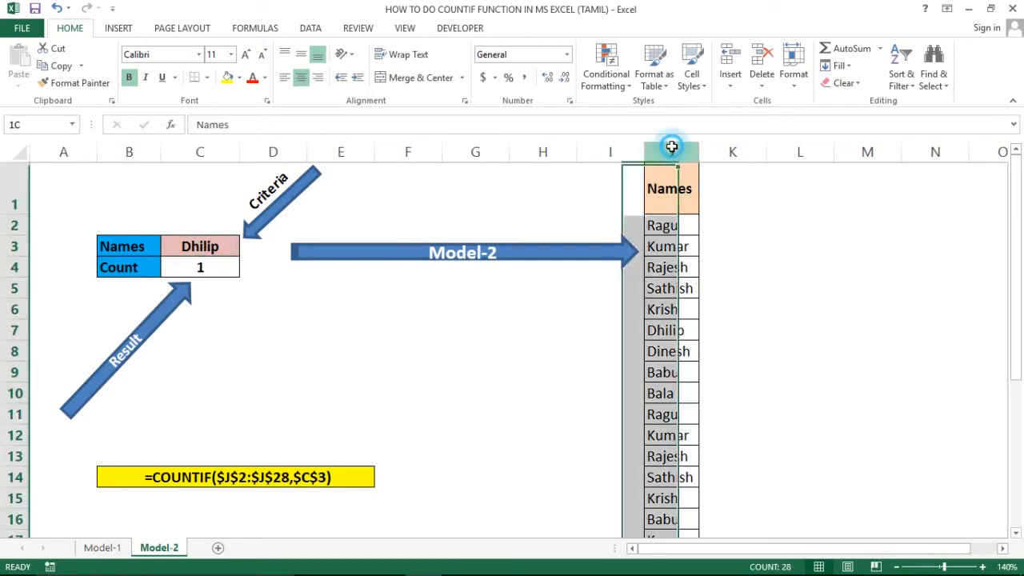
left_click(189, 250)
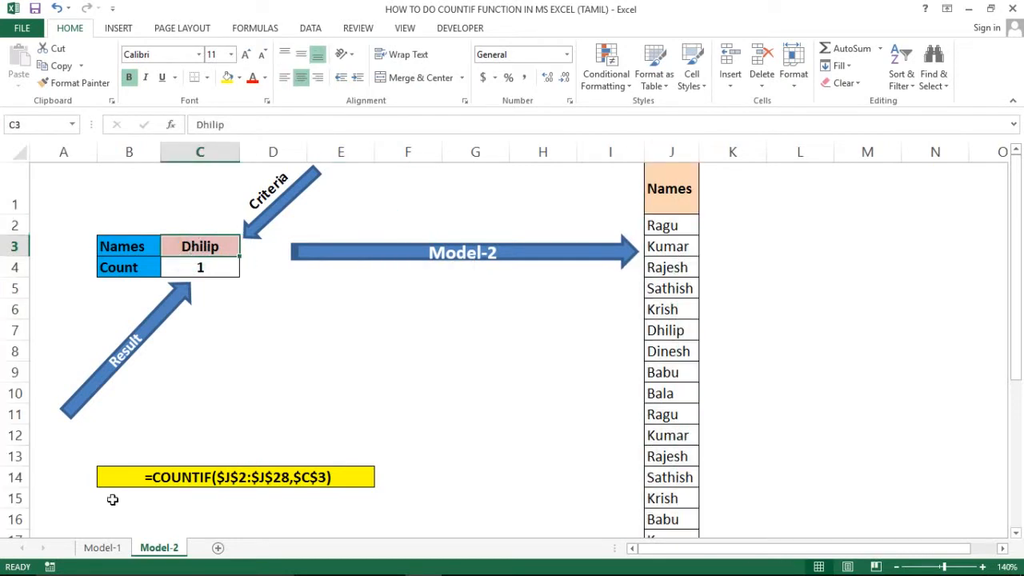
- Compare both layouts by reviewing the names in B4:B12 and the Count column on Model-1, ending on the Model-2 sheet
left_click(102, 548)
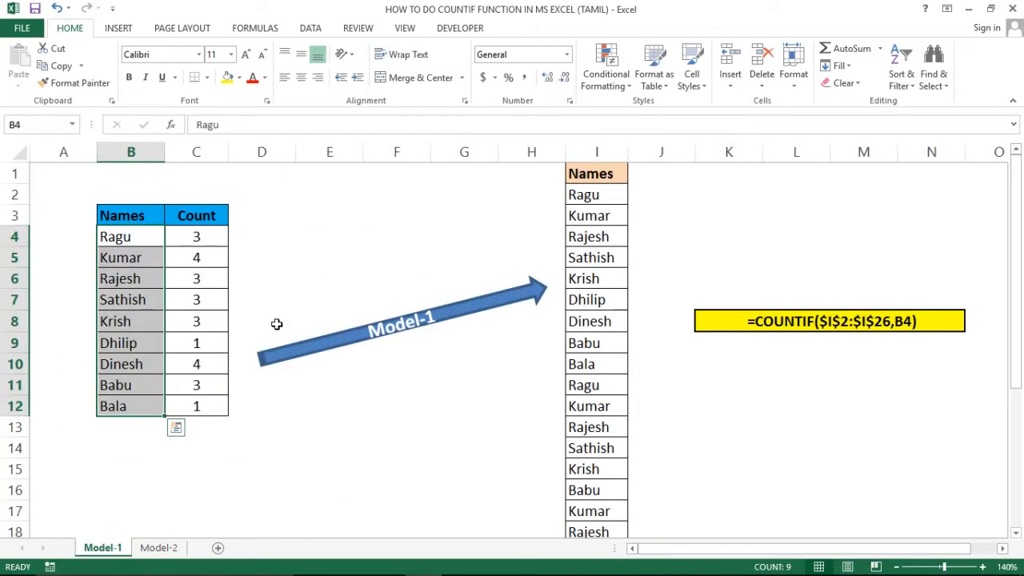
left_click(116, 233)
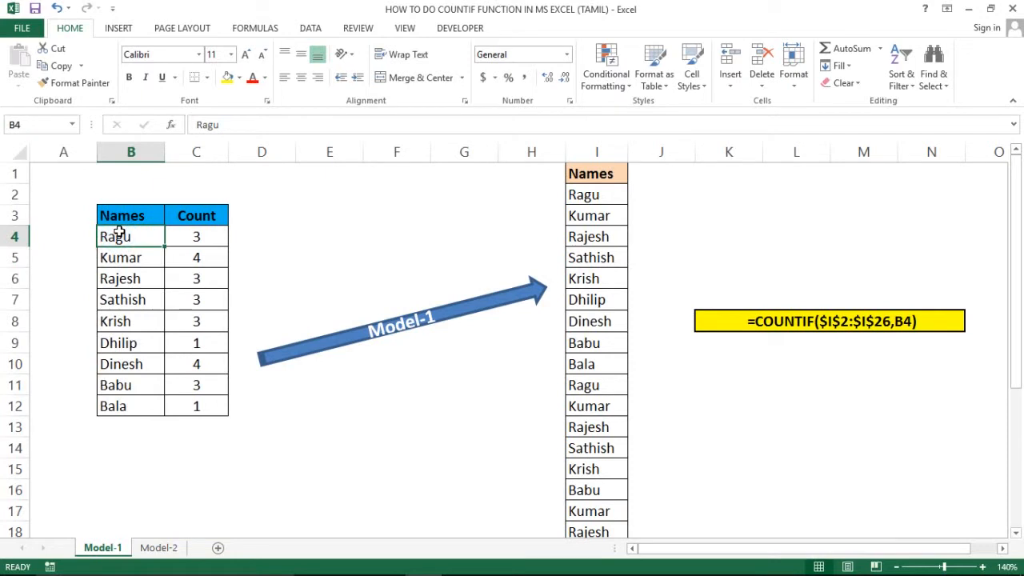
key("ctrl+shift+Down")
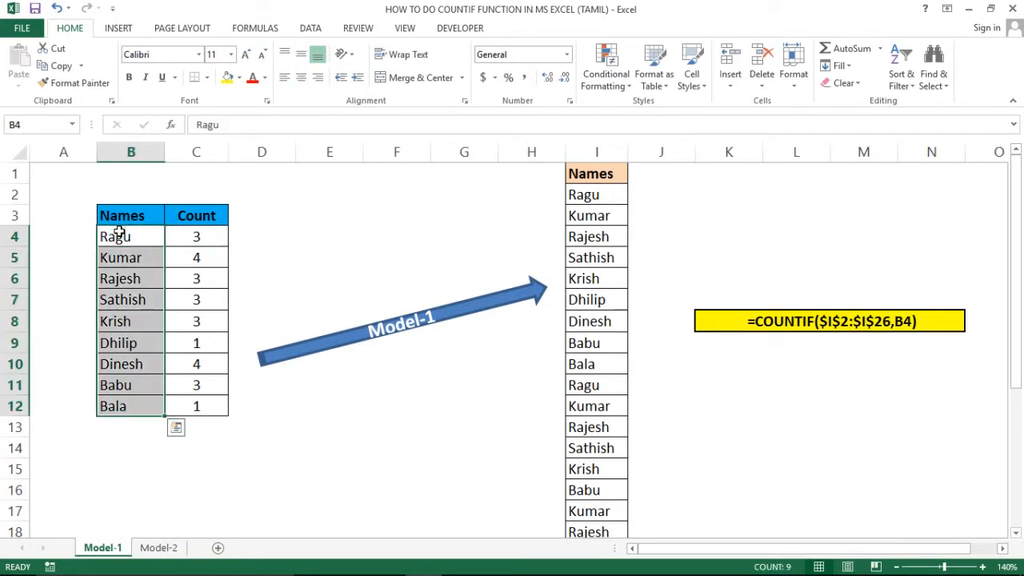
left_click(203, 233)
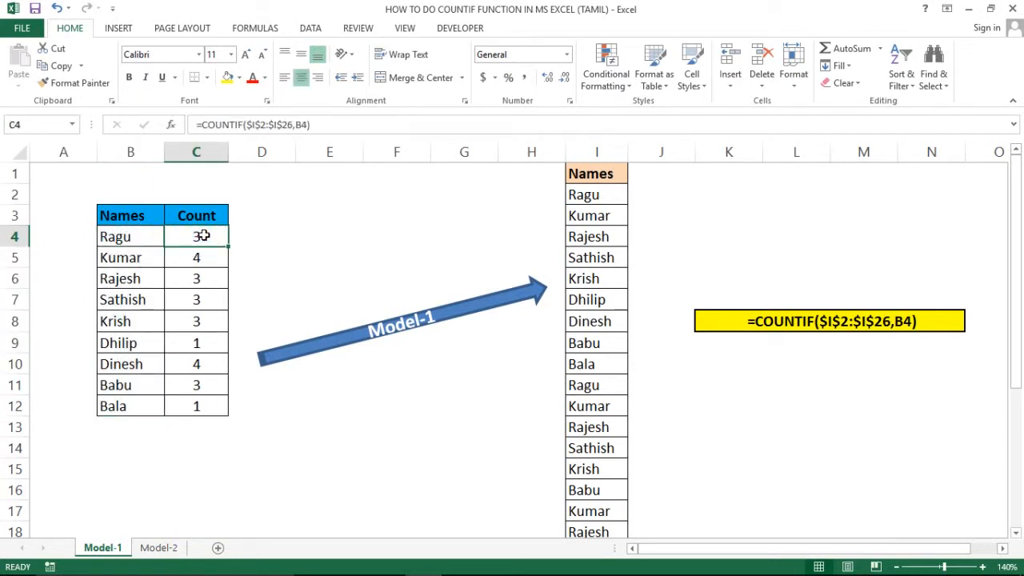
left_click(215, 216)
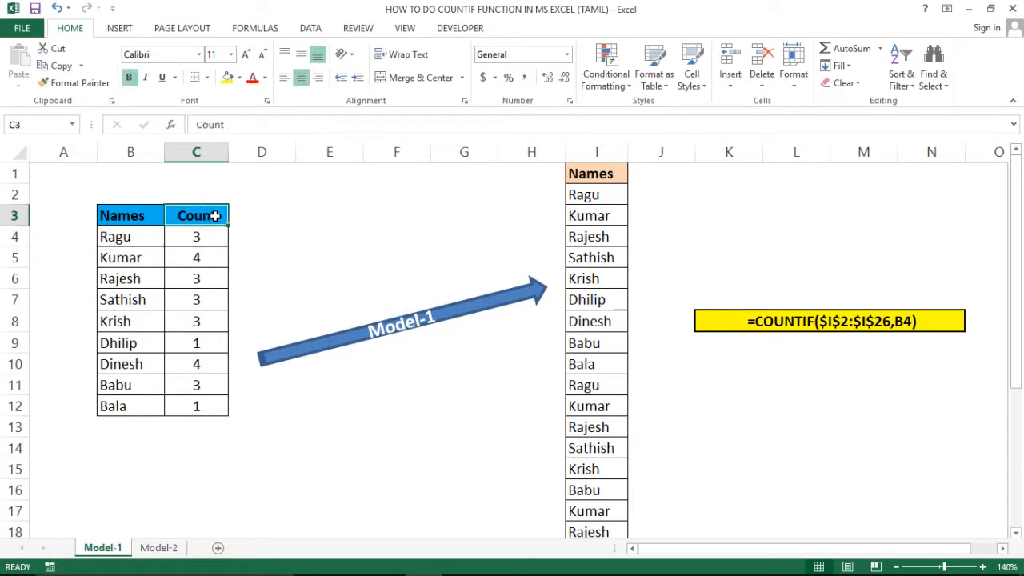
left_click(158, 548)
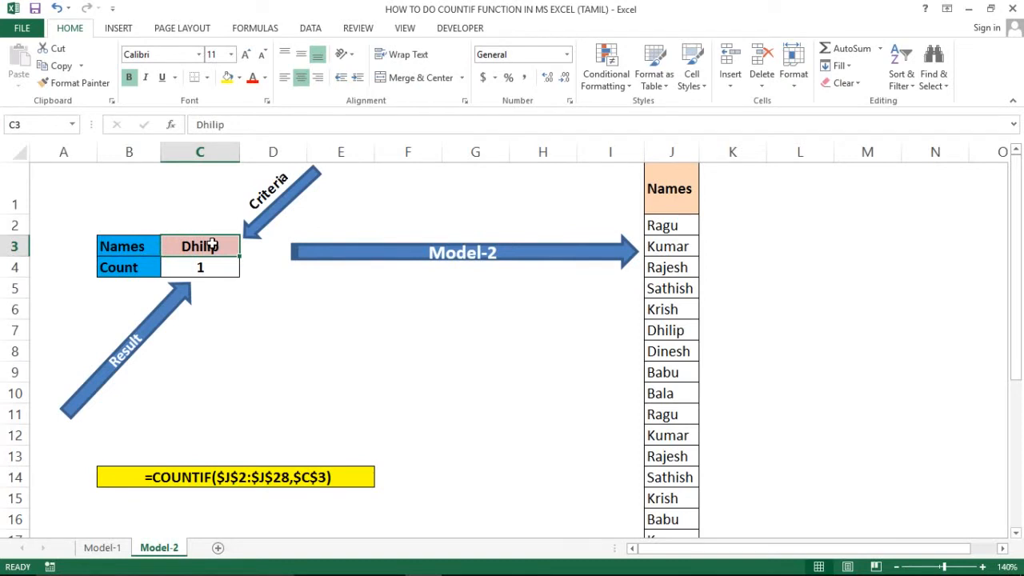
- Check the COUNTIF result in C4 on Model-2 and switch to the Model-1 sheet
left_click(197, 267)
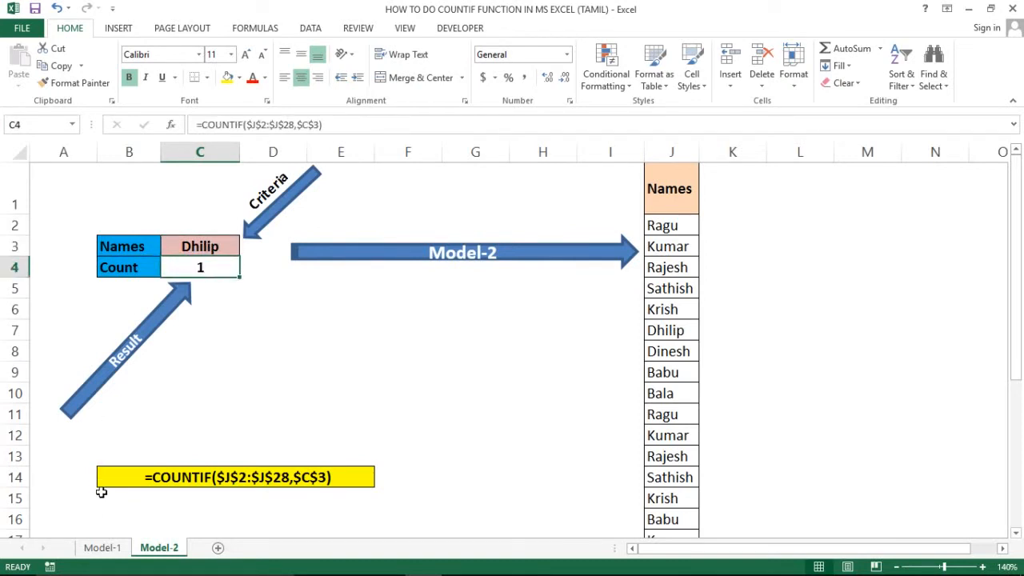
left_click(102, 548)
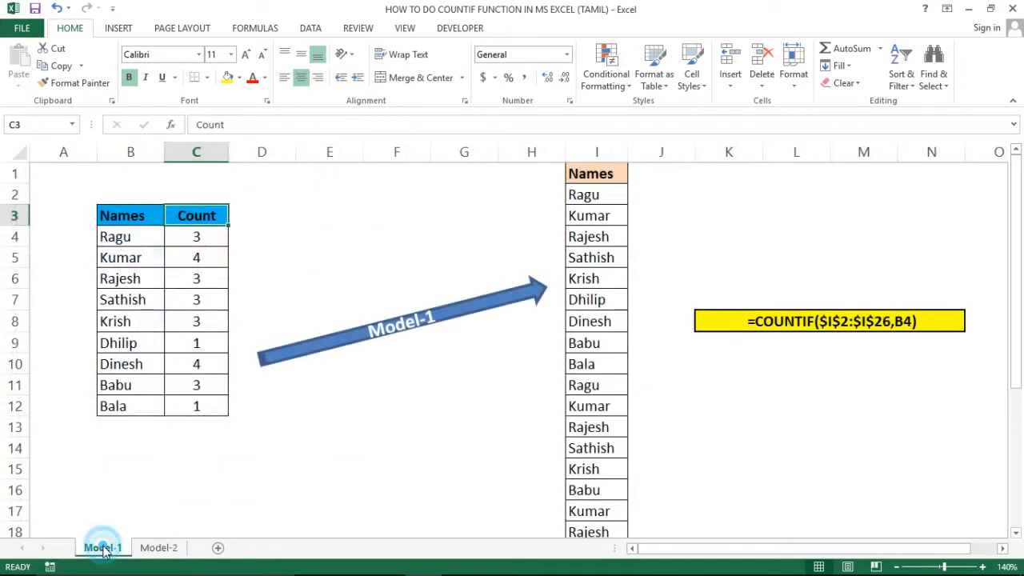
left_click(267, 234)
left_click(347, 216)
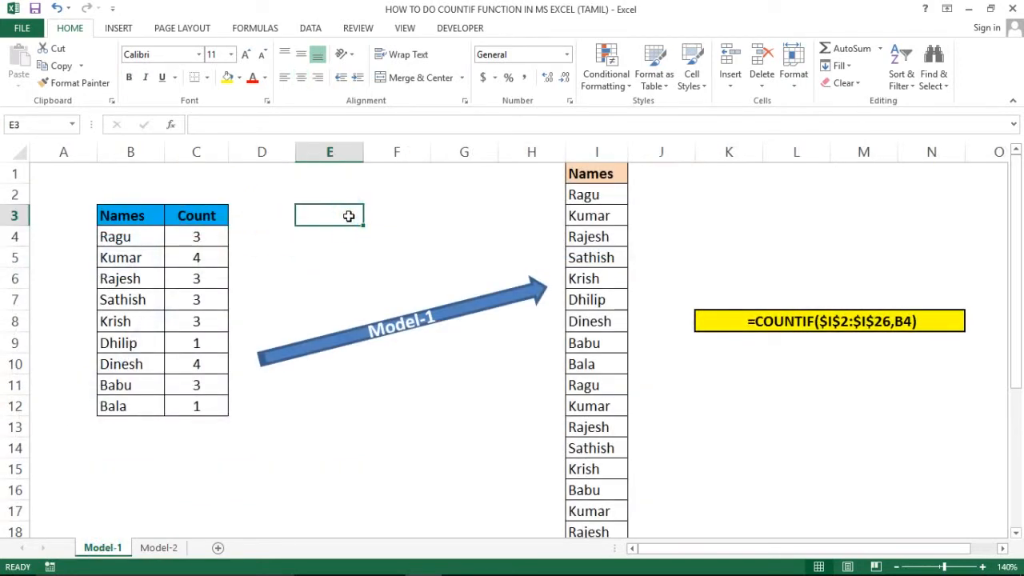
- Copy the source Names list with its header, I1:I26, on the Model-1 sheet
left_click(601, 174)
key("Right")
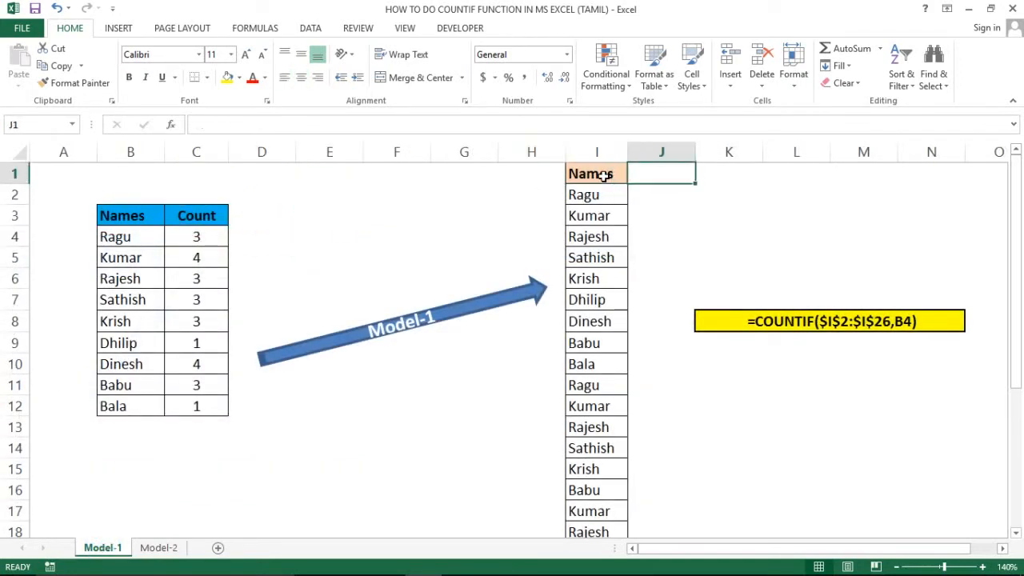
key("Left")
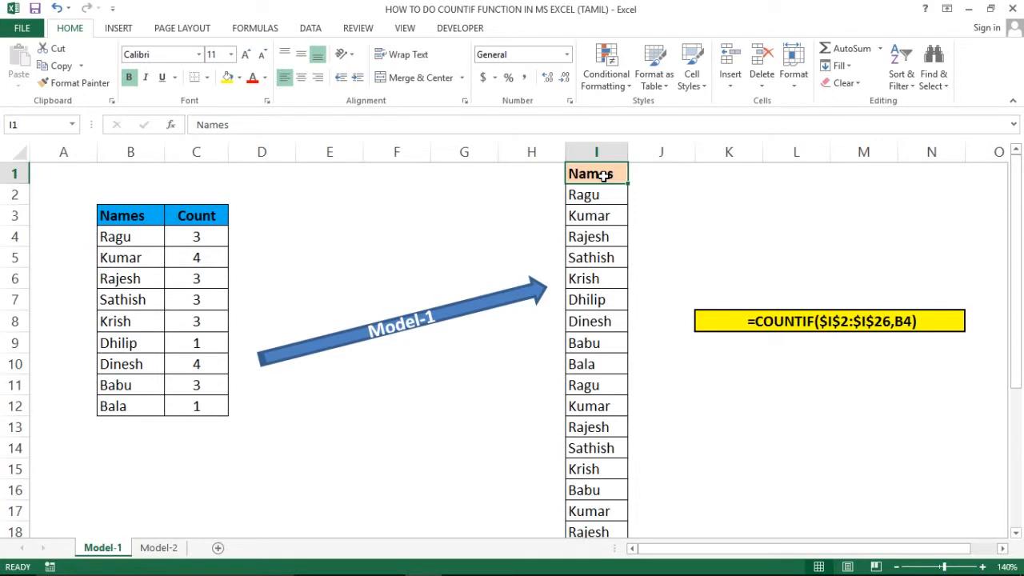
key("ctrl+shift+Down")
key("ctrl+c")
key("ctrl+Up")
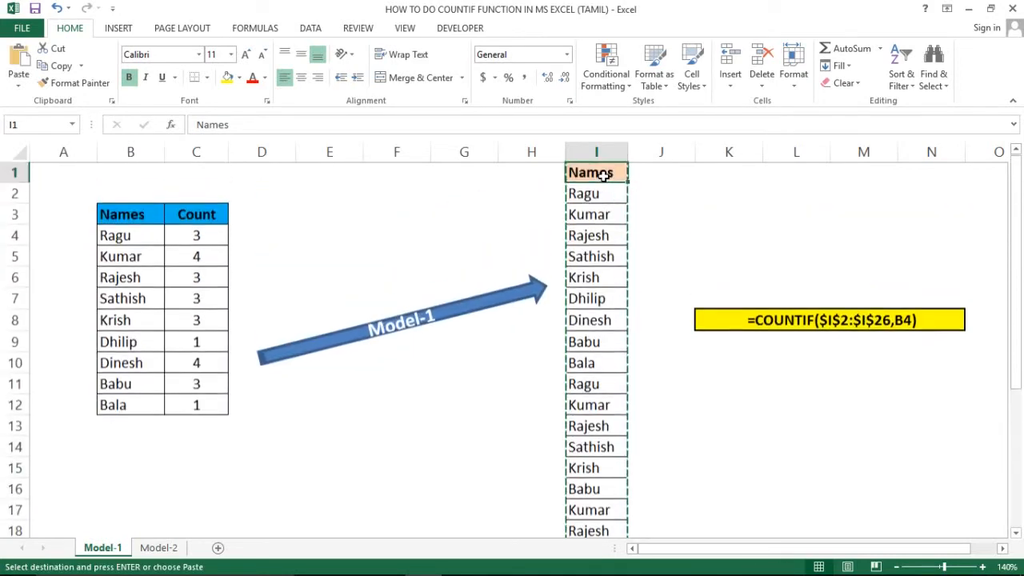
- Create a blank workbook and paste the copied Names list starting at cell G1
key("ctrl+n")
key("Right")
key("Right")
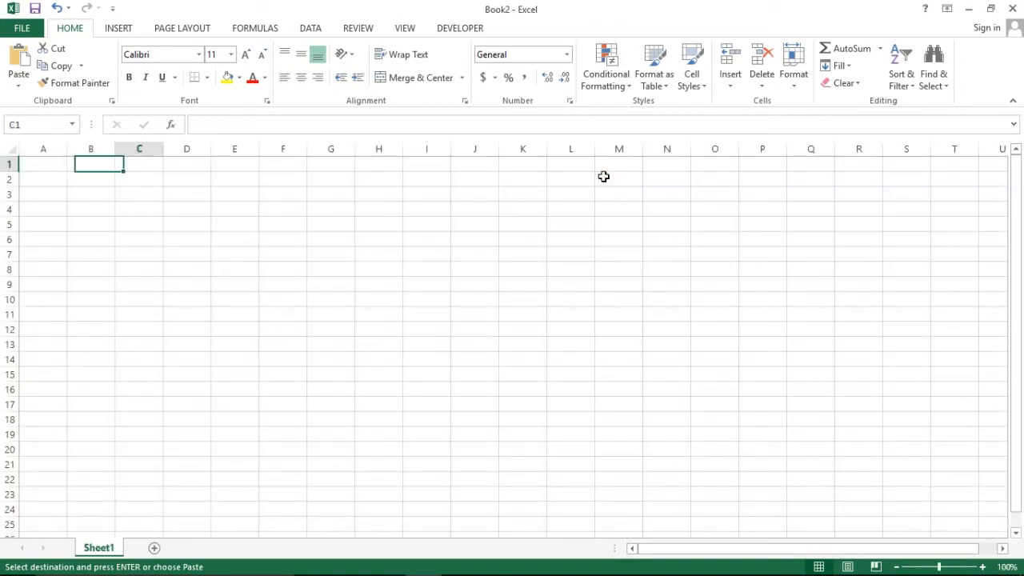
key("Right")
key("Right")
key("Right")
key("Right")
key("ctrl+v")
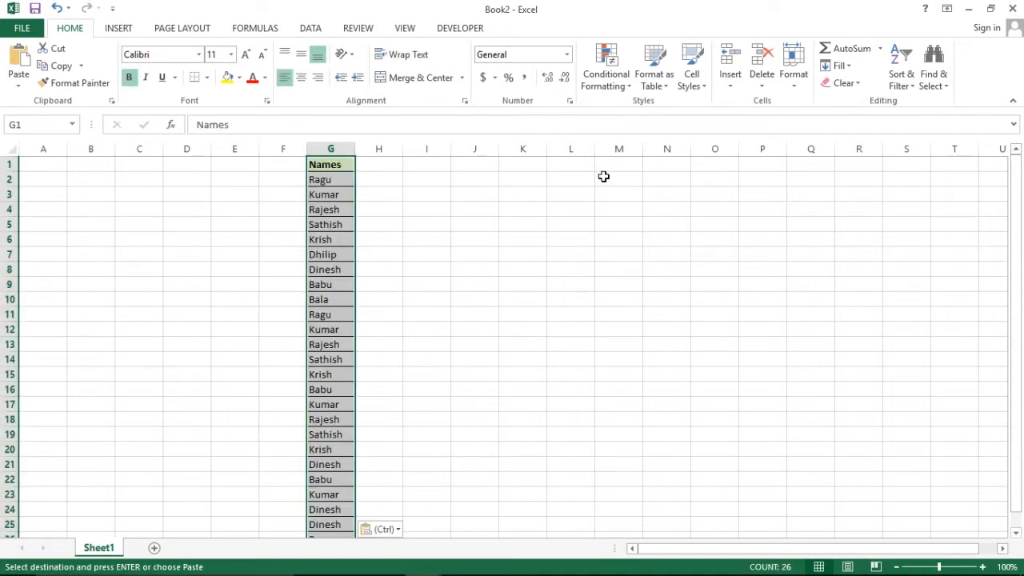
- Create a PivotTable on a new worksheet from Sheet1 G1:G26, with Names as rows and Count of Names as values
left_click(112, 29)
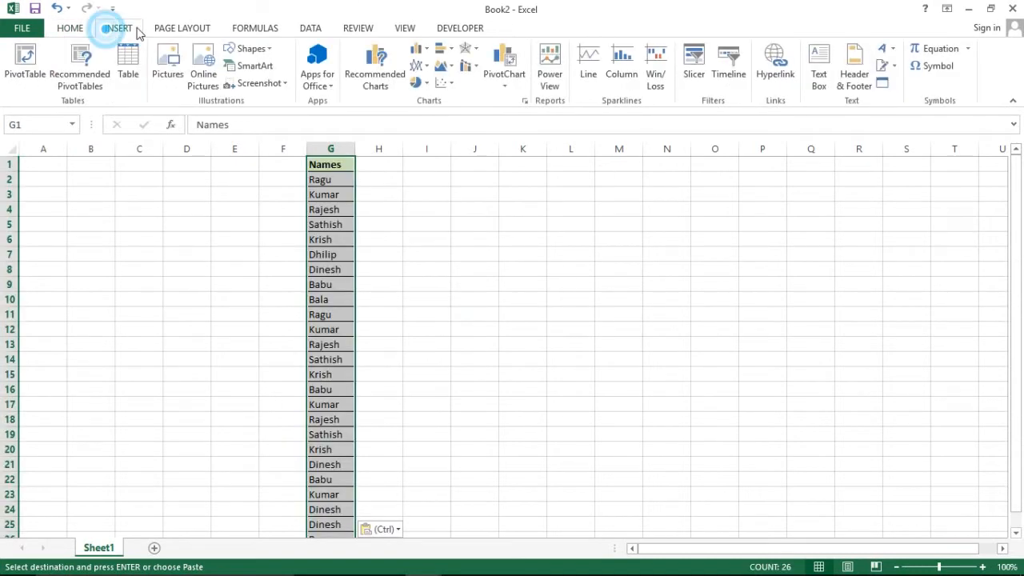
left_click(29, 71)
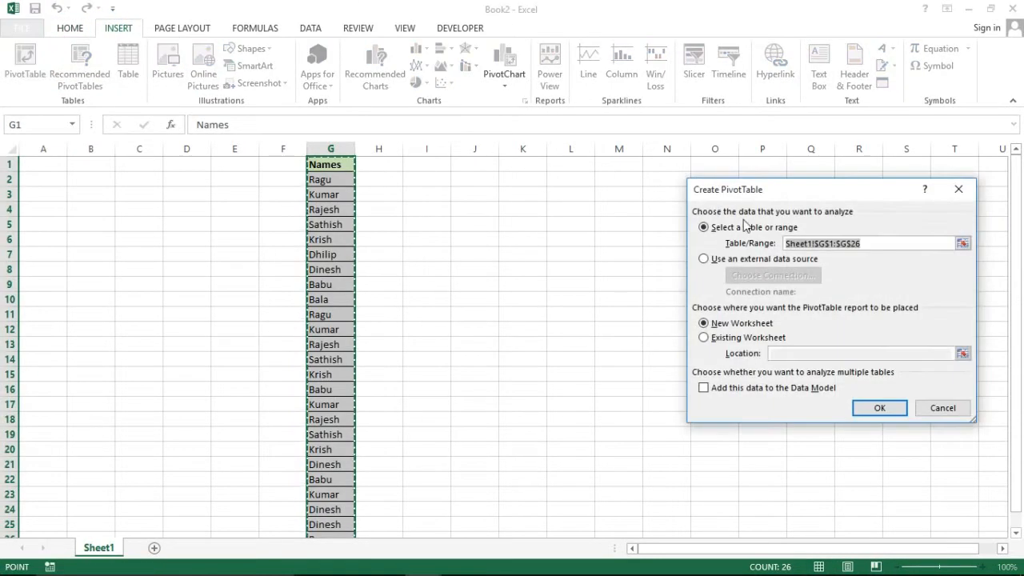
left_click(869, 409)
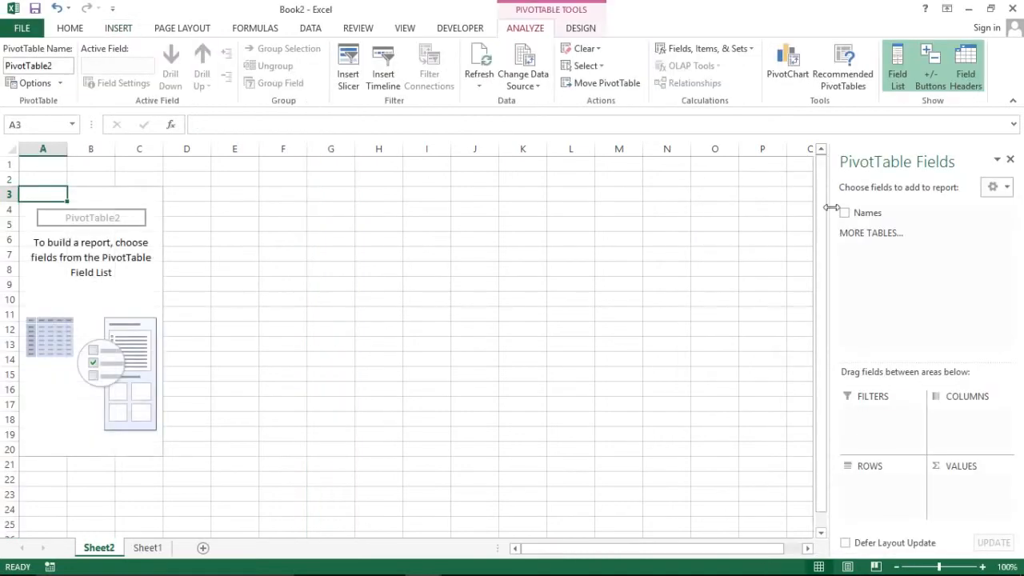
left_click(844, 213)
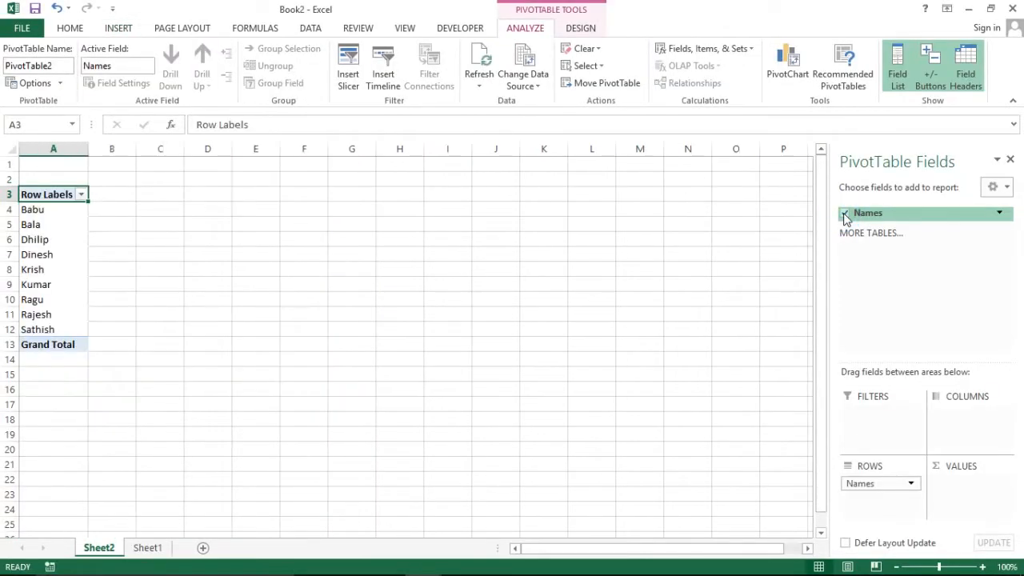
left_click_drag(845, 218, 969, 507)
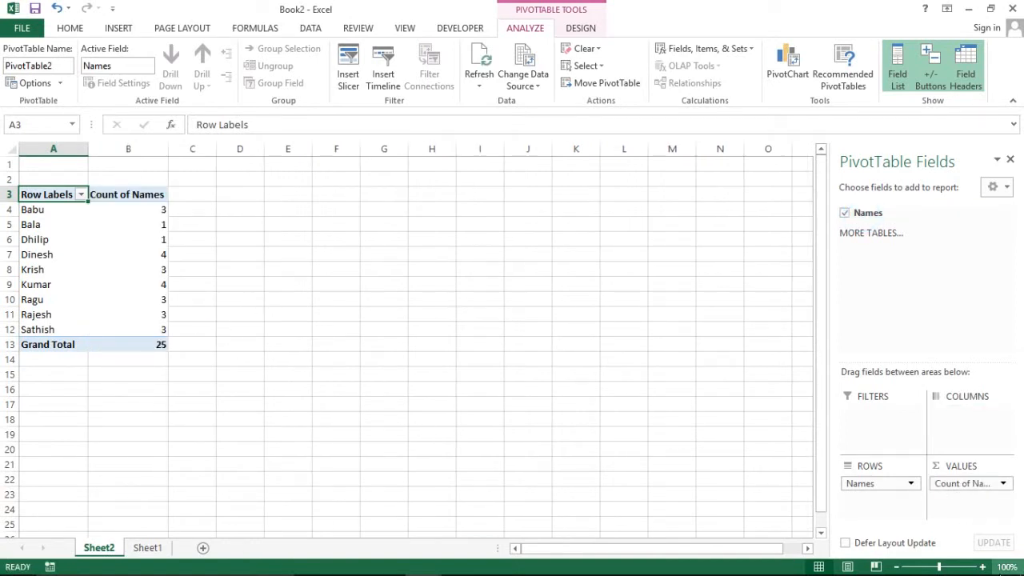
left_click(984, 566)
left_click(983, 566)
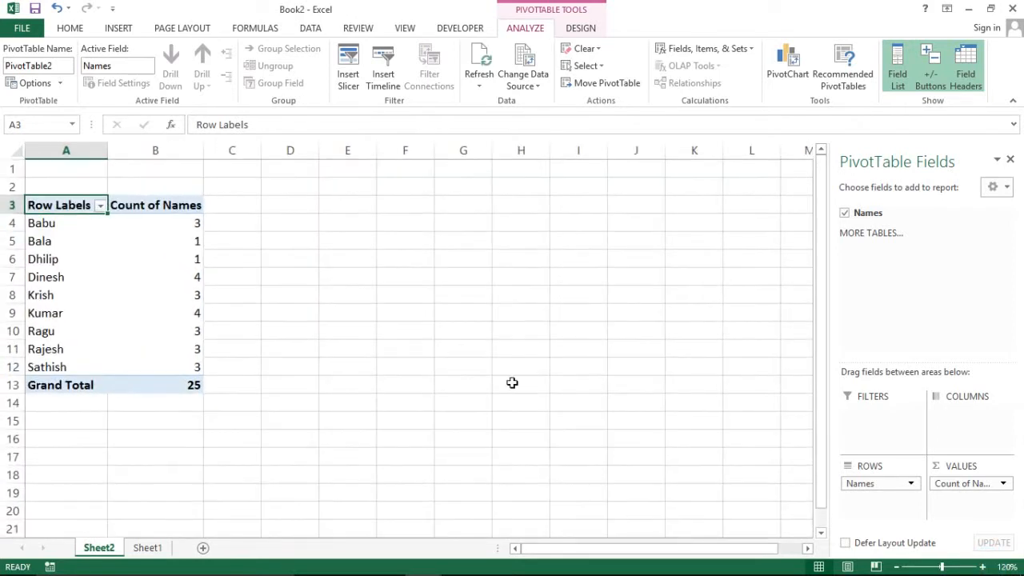
- Examine the PivotTable row by row, matching each name to its count, down to the Grand Total row
left_click(77, 224)
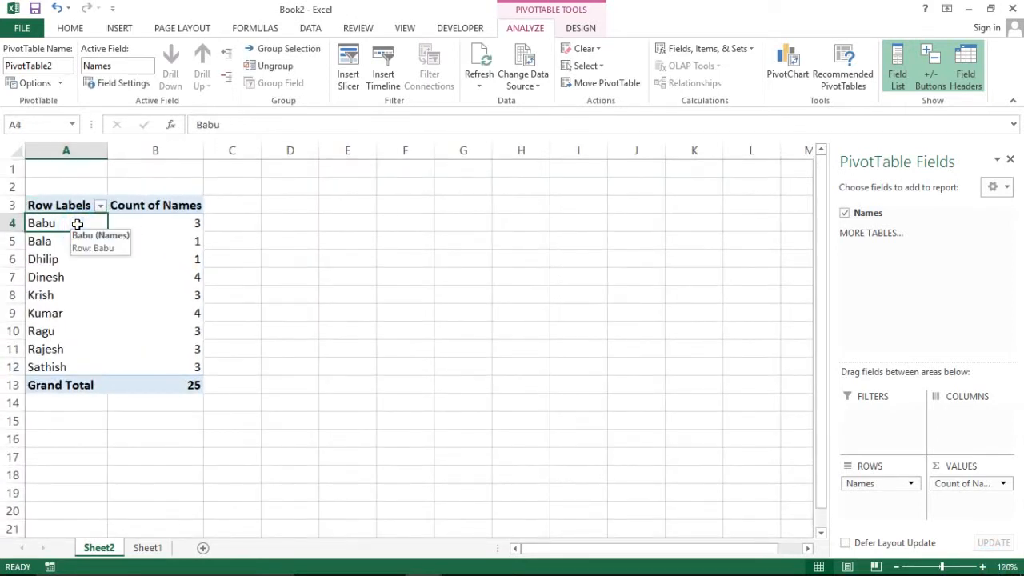
key("Right")
key("Up")
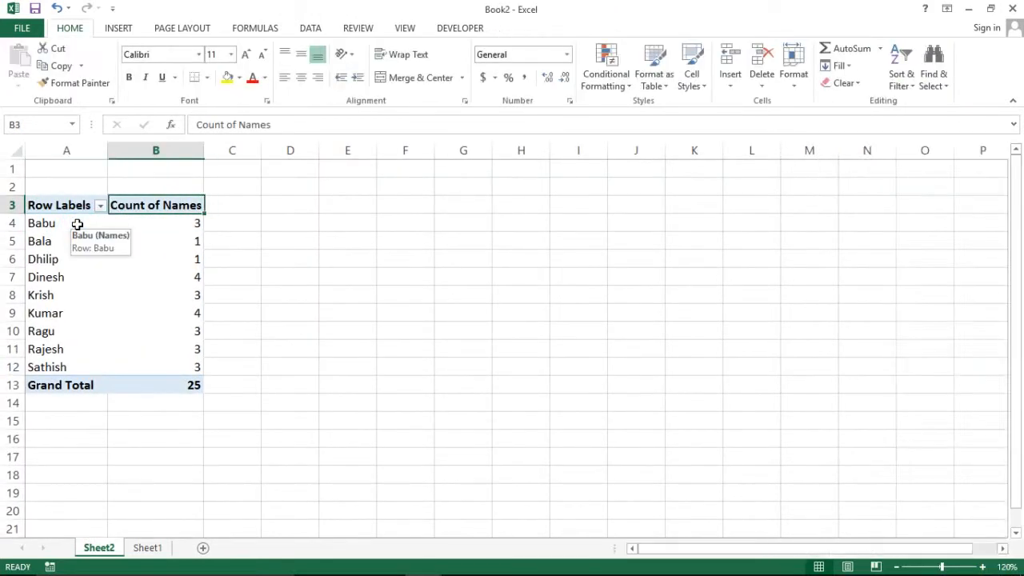
key("Left")
key("Down")
key("Right")
key("Right")
key("Left")
key("Left")
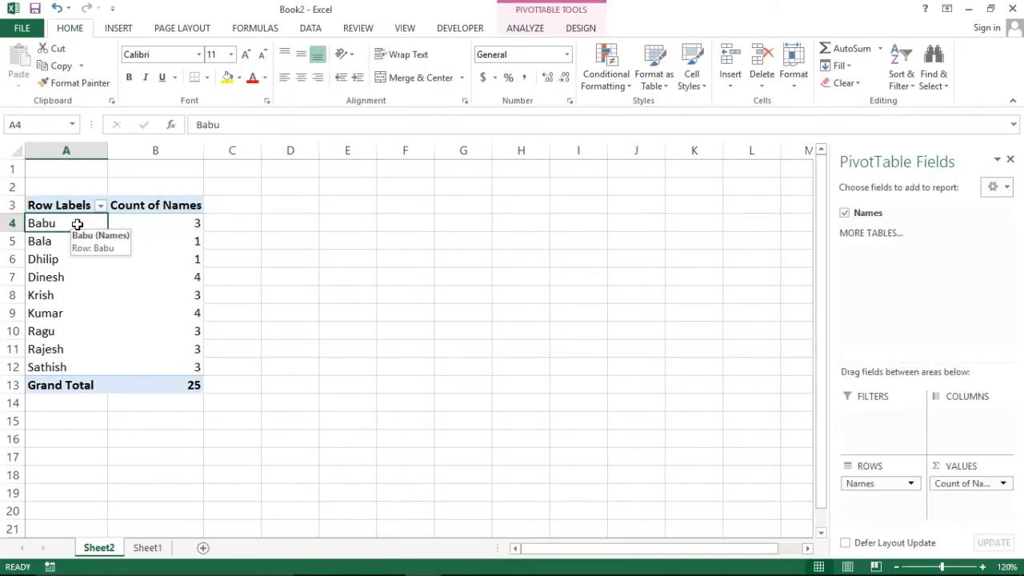
key("Down")
key("Down")
key("Right")
key("Right")
key("Left")
key("Left")
key("Down")
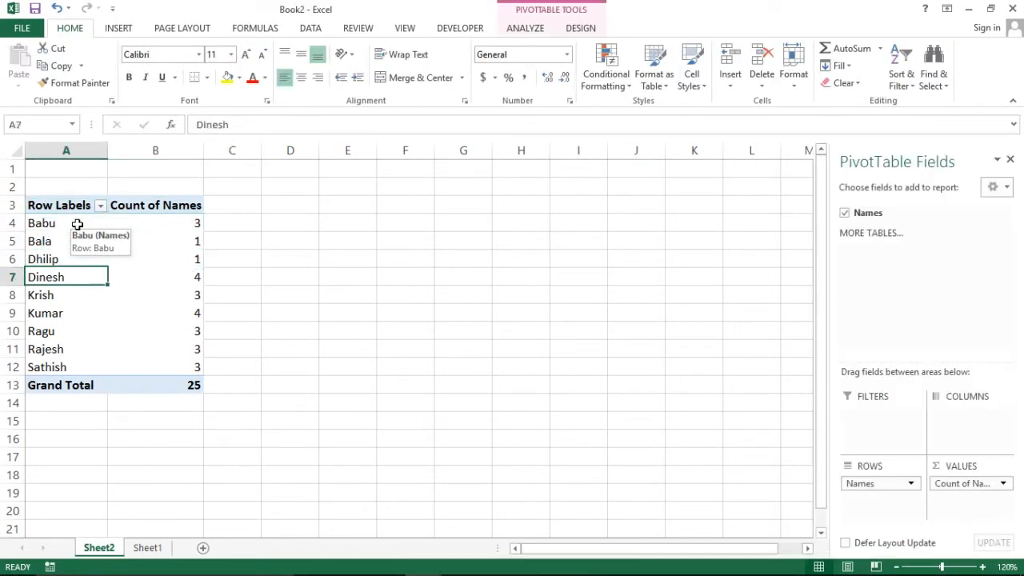
key("Right")
key("Right")
key("Left")
key("Left")
key("Down")
key("Down")
key("Down")
key("Down")
key("Down")
key("Down")
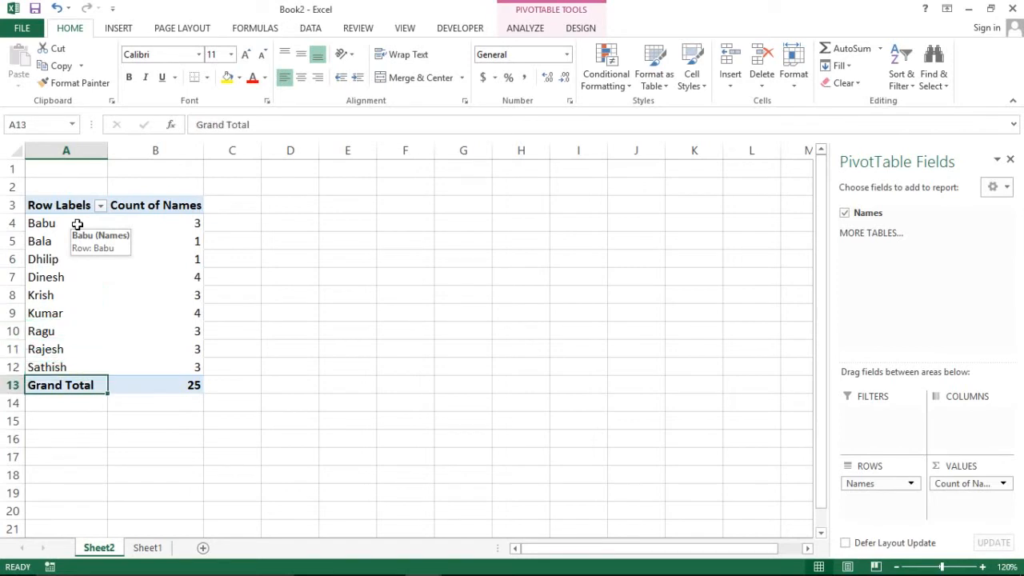
- Review the values in the PivotTable's Count of Names column
key("Right")
key("Up")
key("Up")
key("Up")
key("Up")
key("Up")
key("Up")
key("Up")
key("Up")
key("Up")
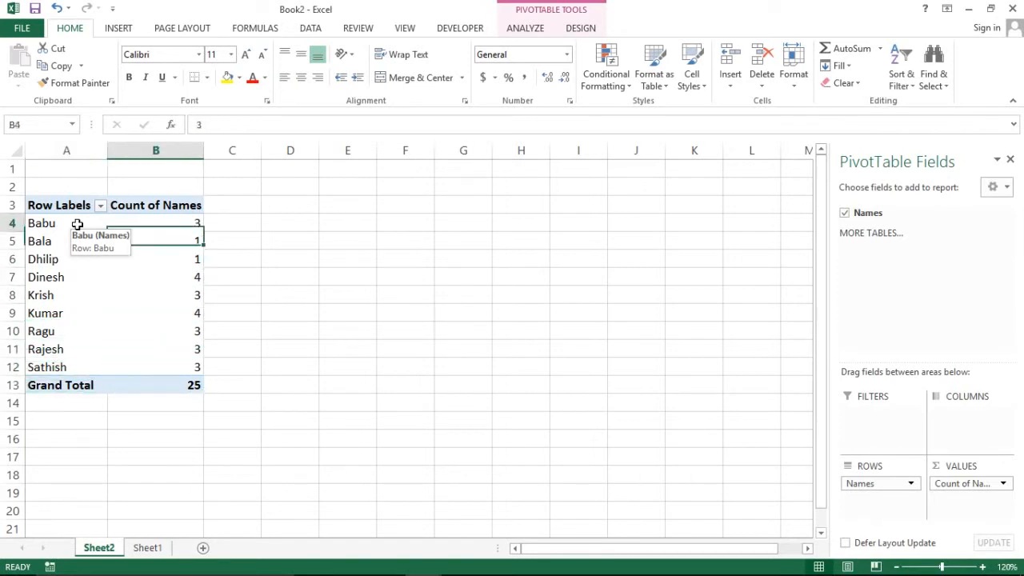
key("Down")
key("Down")
key("Down")
key("Down")
key("Down")
key("Down")
key("Down")
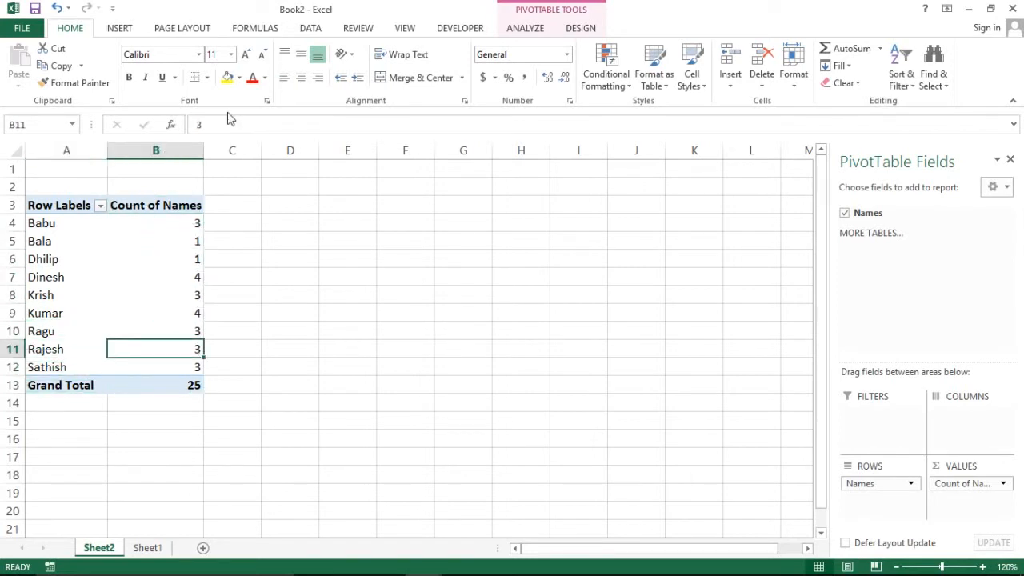
- Close the PivotTable workbook Book2 without saving the changes
left_click(1011, 9)
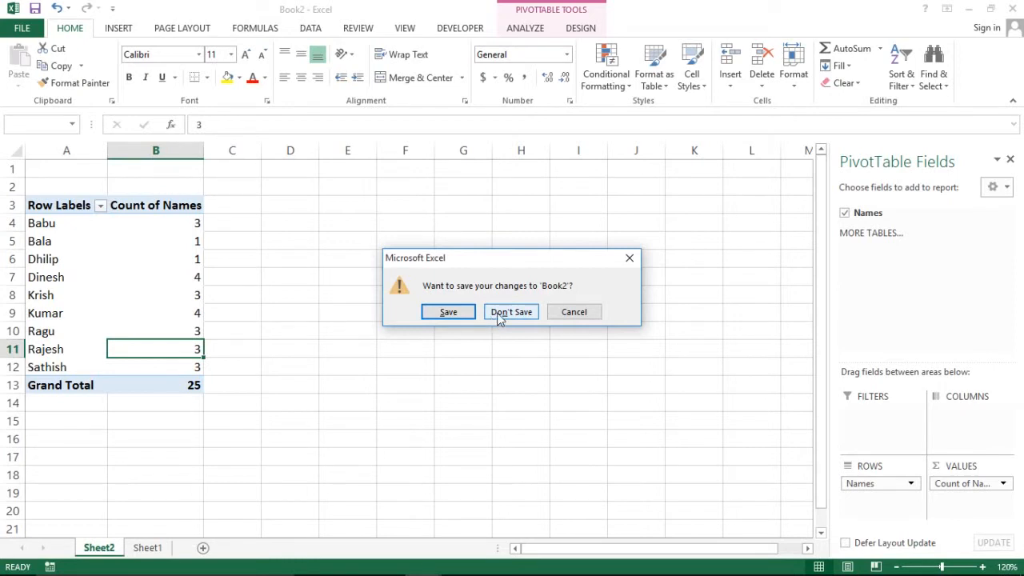
left_click(499, 317)
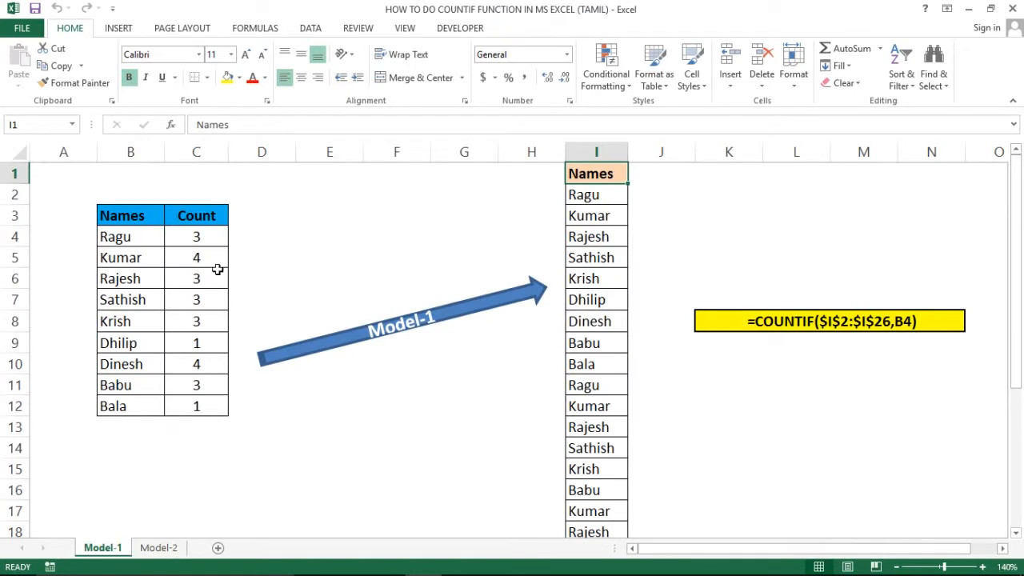
- Clear the existing COUNTIF formulas from the Count column, C4:C12, on Model-1
left_click(210, 240)
key("ctrl+shift+Down")
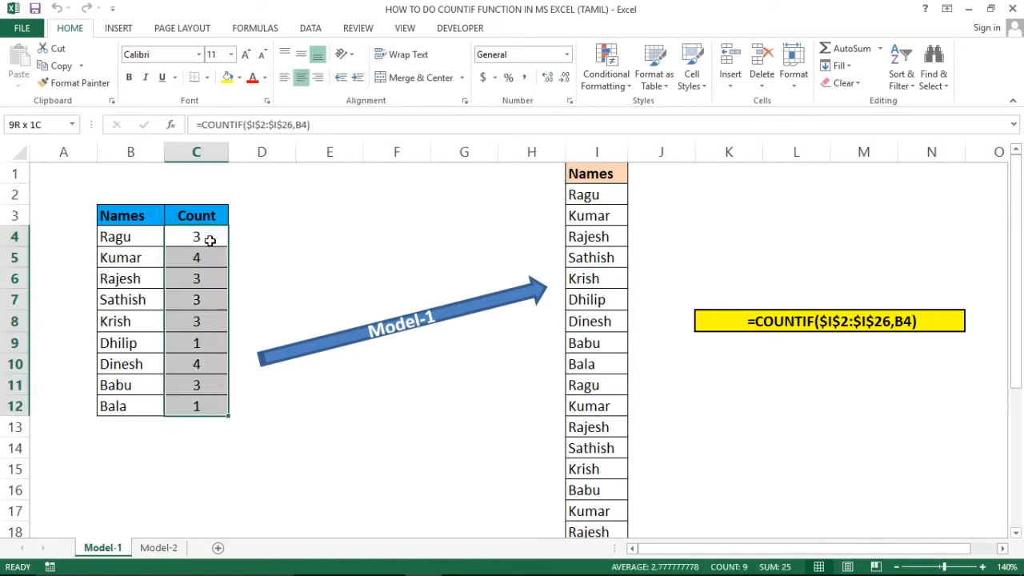
key("Delete")
left_click(209, 240)
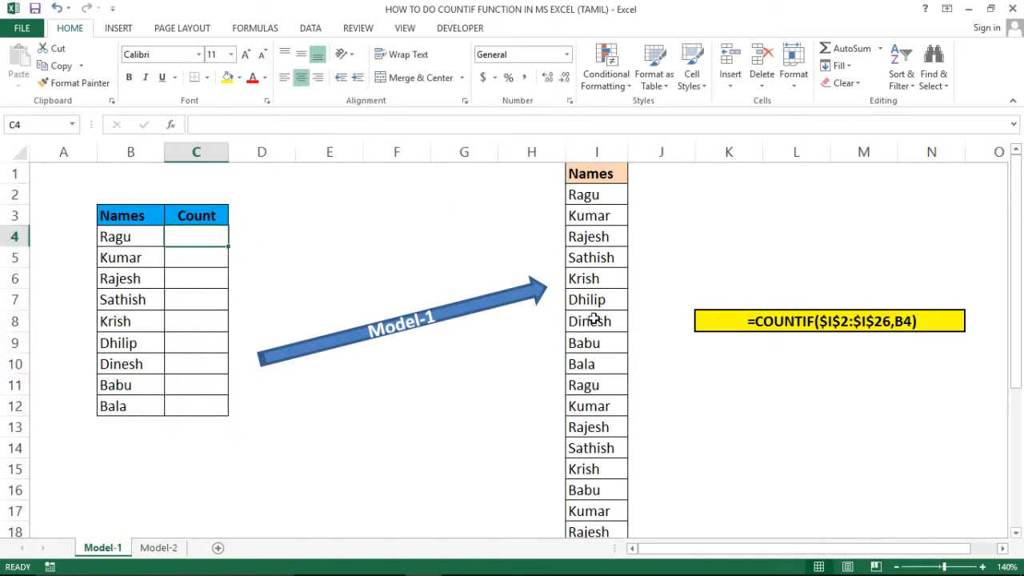
- Start a COUNTIF formula in C4 with the absolute range $I$2:$I$26, following the sample formula in K8
left_click(791, 322)
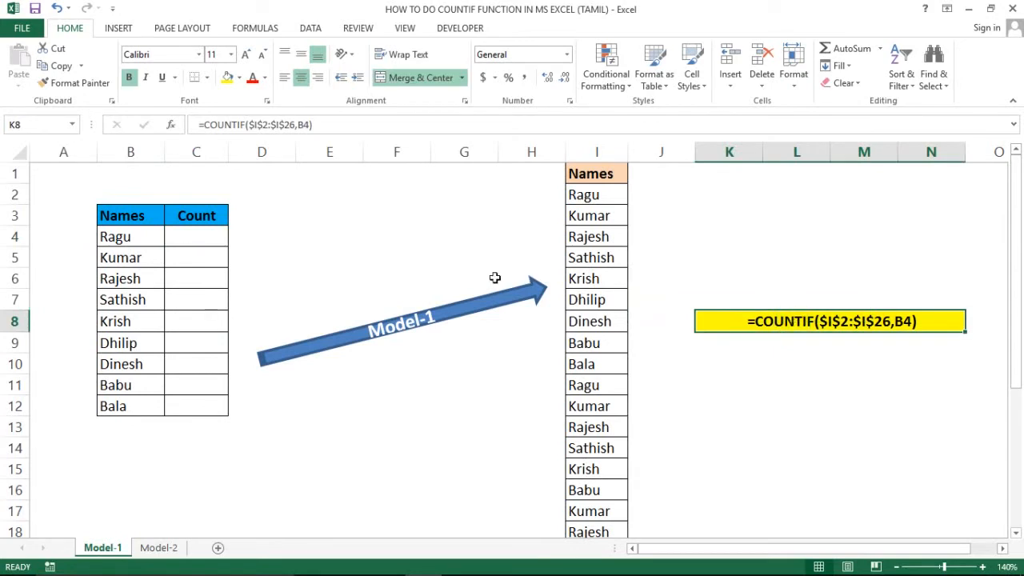
left_click(186, 230)
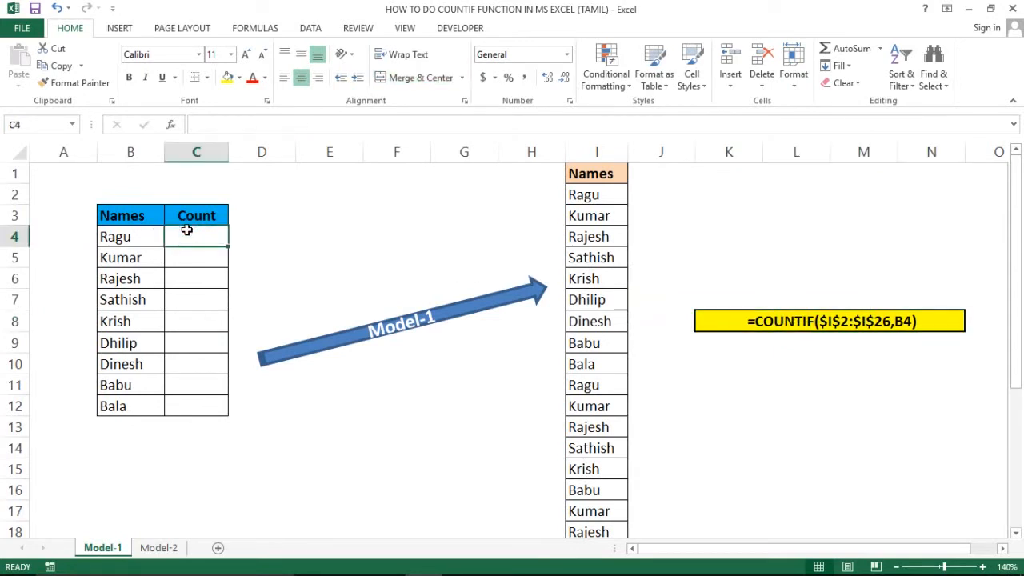
type("=counti")
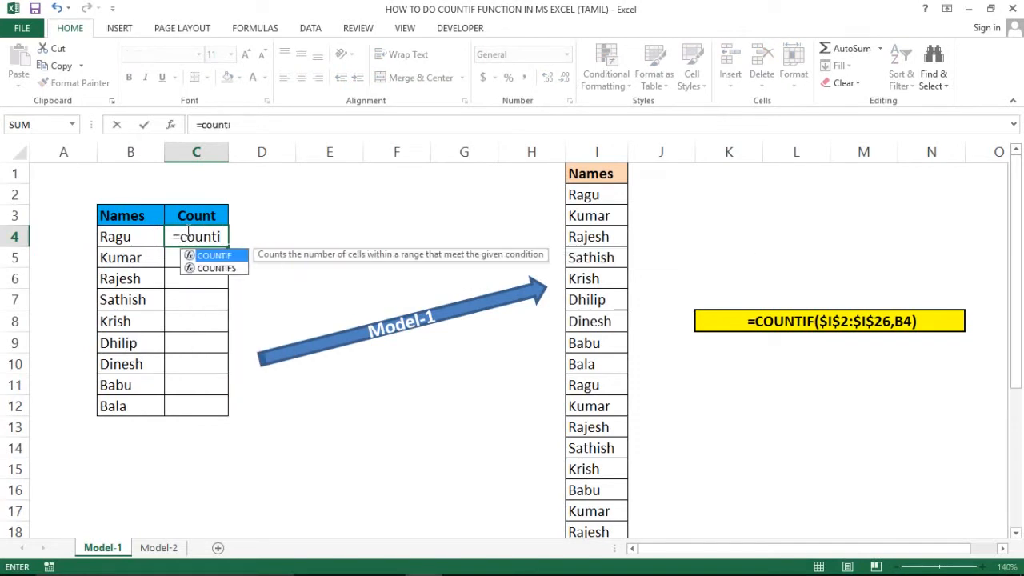
double_click(210, 254)
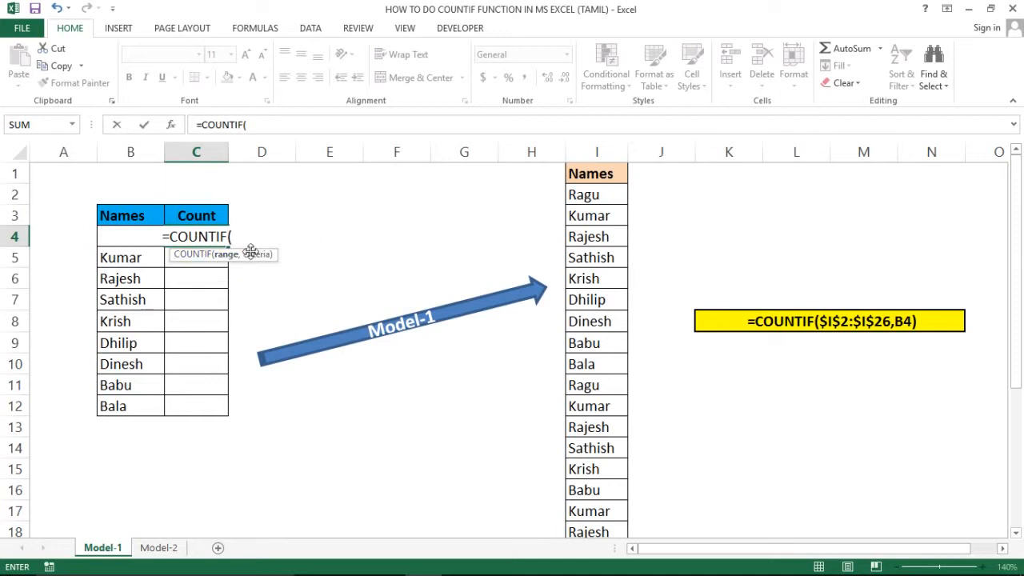
left_click(592, 174)
key("Down")
key("ctrl+shift+Down")
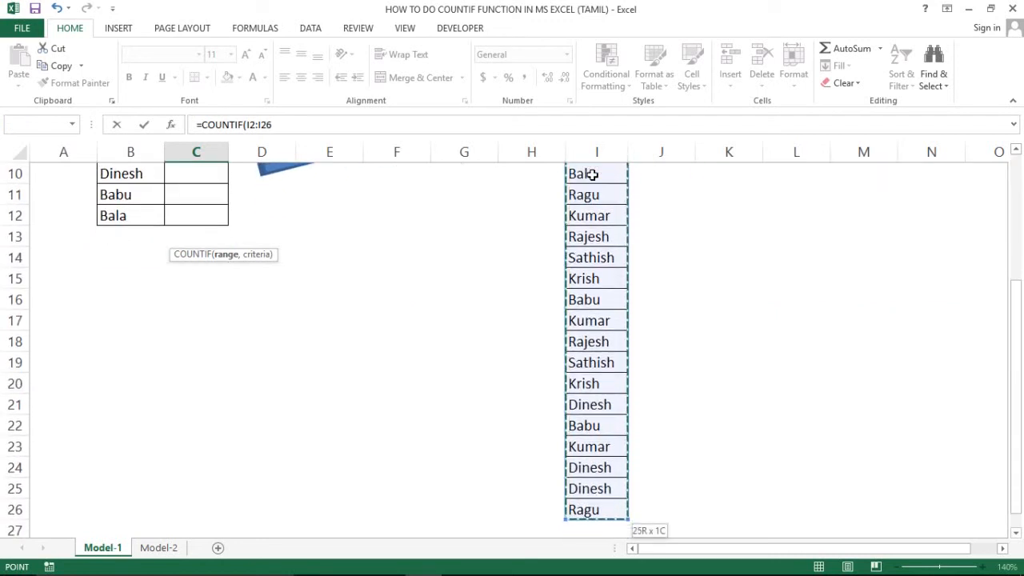
key("F4")
scroll(592, 174, "up", 3)
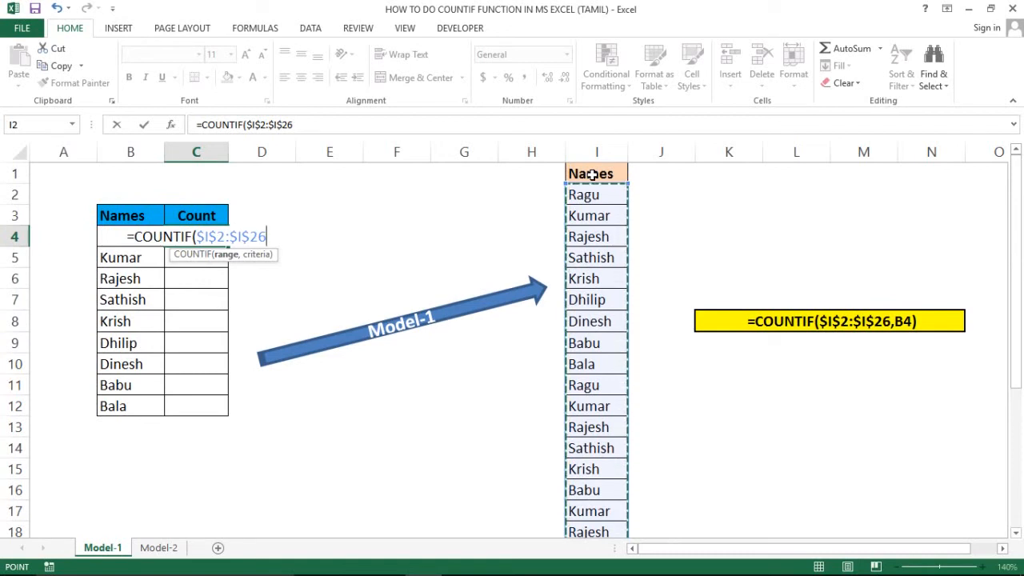
- Complete the COUNTIF formula in C4 with B4 as the criteria and enter it
type(",")
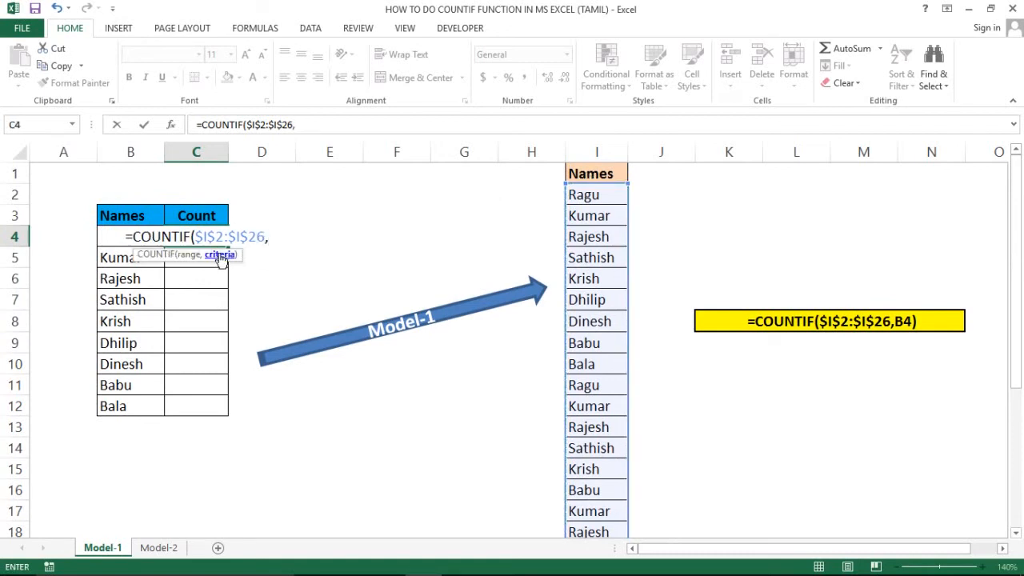
left_click(114, 256)
key("Up")
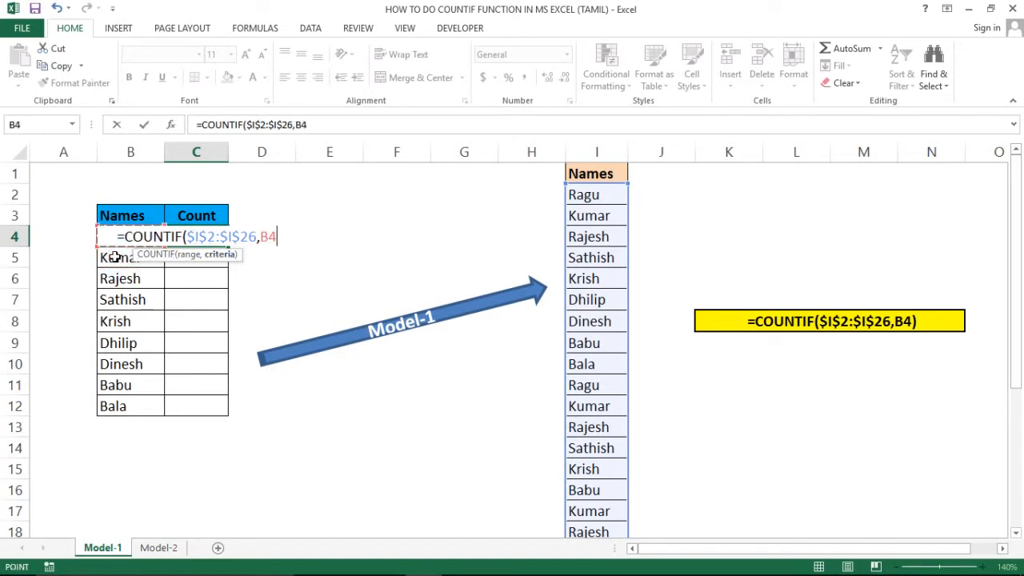
type(")")
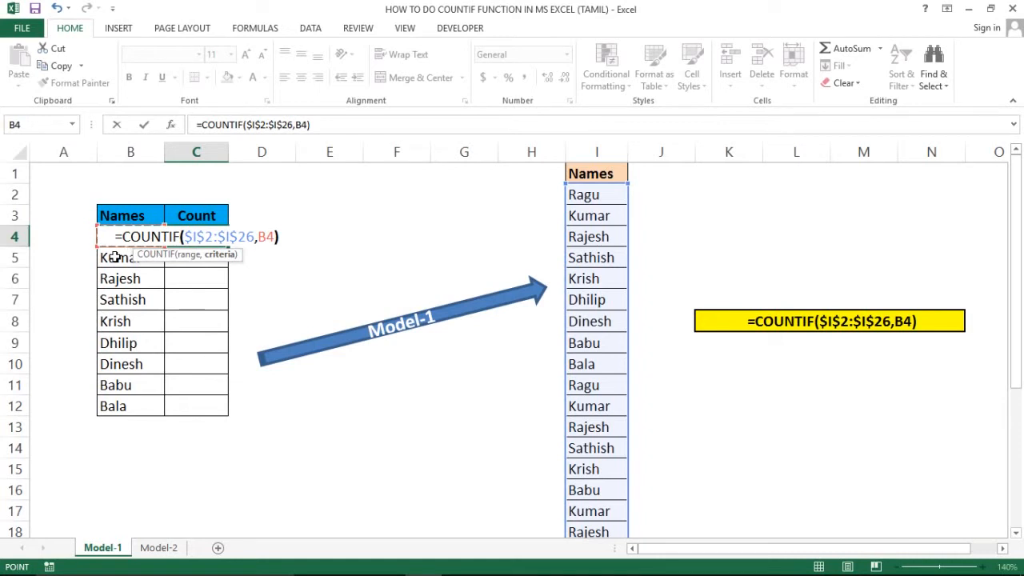
key("Return")
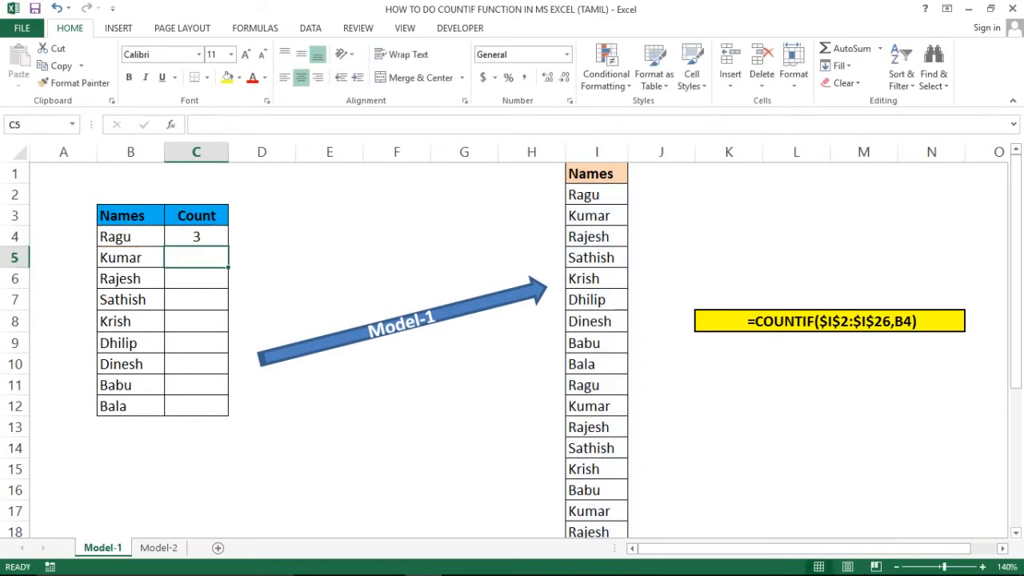
- Filter the Names list in column I to show only the name listed in B4
left_click(195, 231)
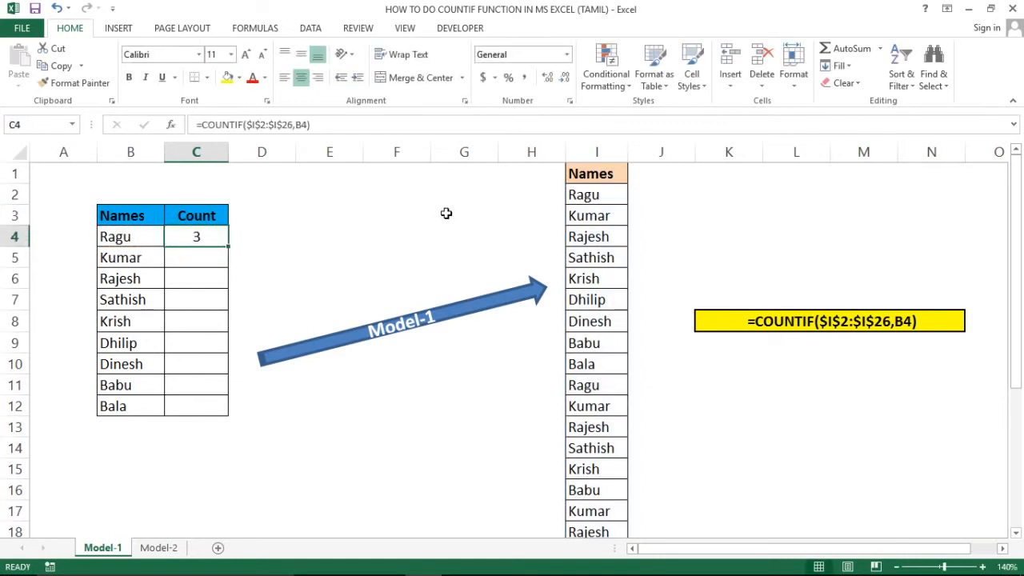
left_click(593, 168)
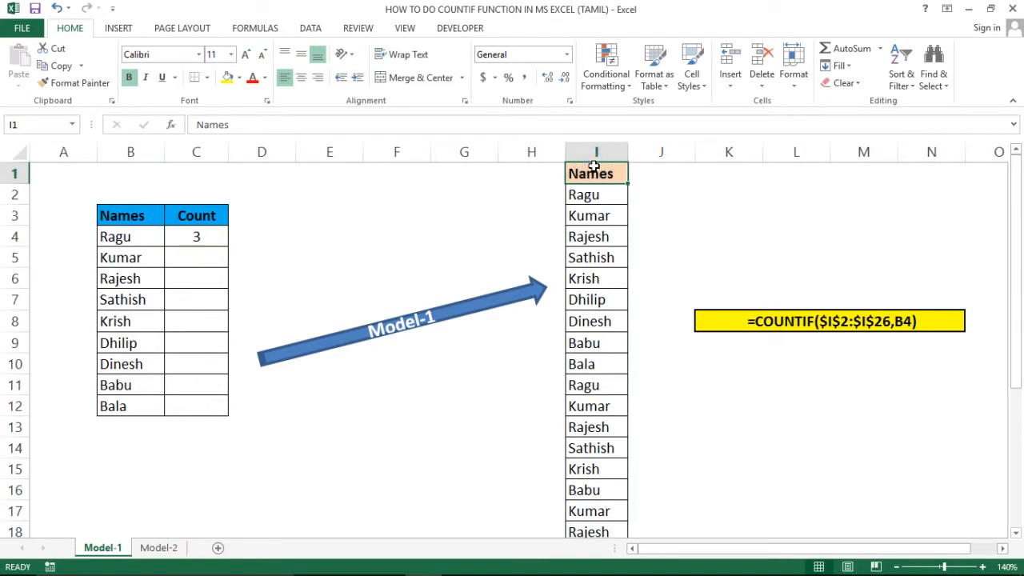
key("alt")
key("a")
key("t")
key("alt+Down")
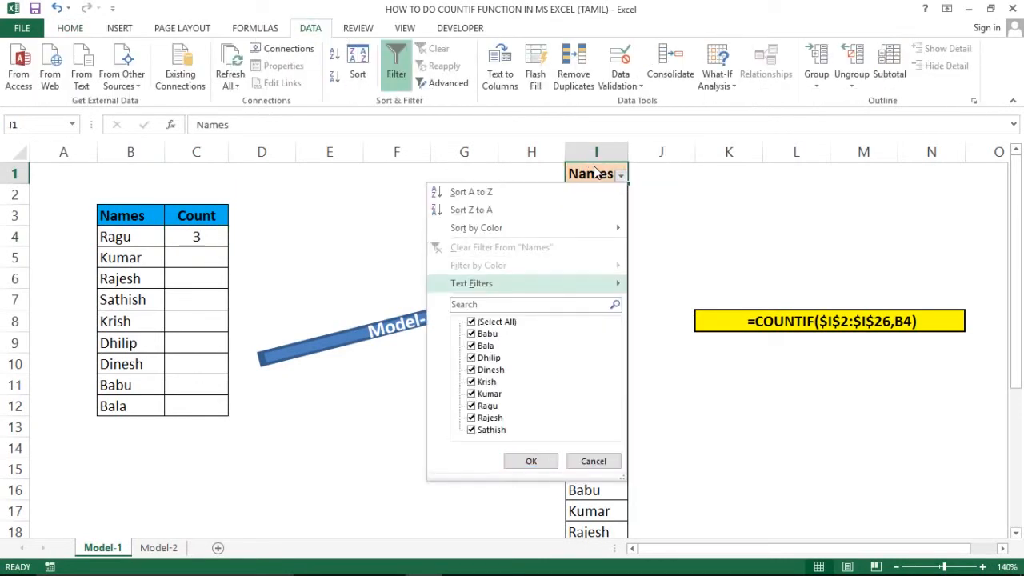
key("Down")
key("Down")
key("space")
key("Down")
key("Down")
key("Down")
key("Down")
key("Down")
key("Down")
key("Down")
key("space")
key("Tab")
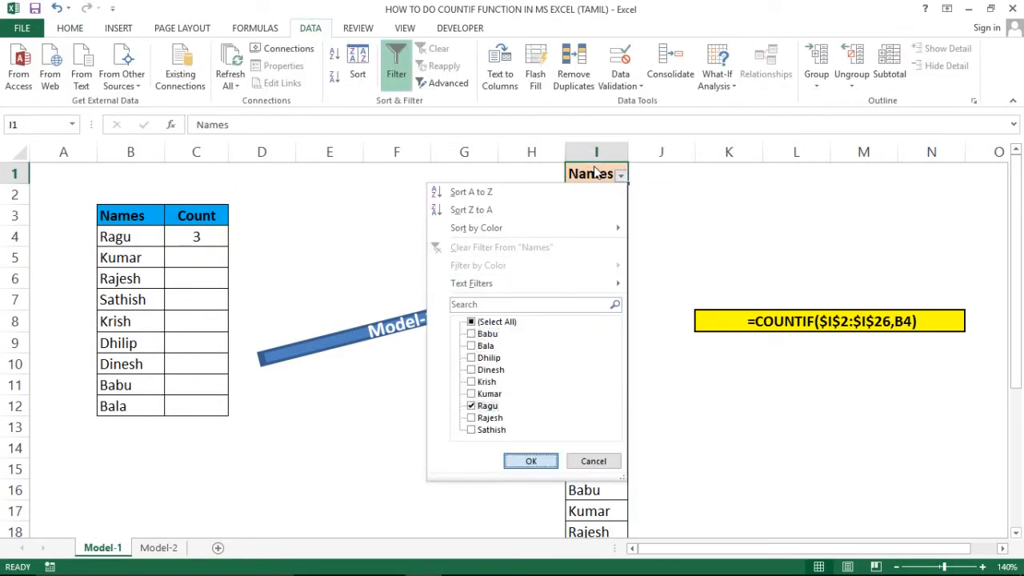
key("Return")
- Delete the last filtered entry in the Names list, cell I26
key("Down")
key("Down")
key("Down")
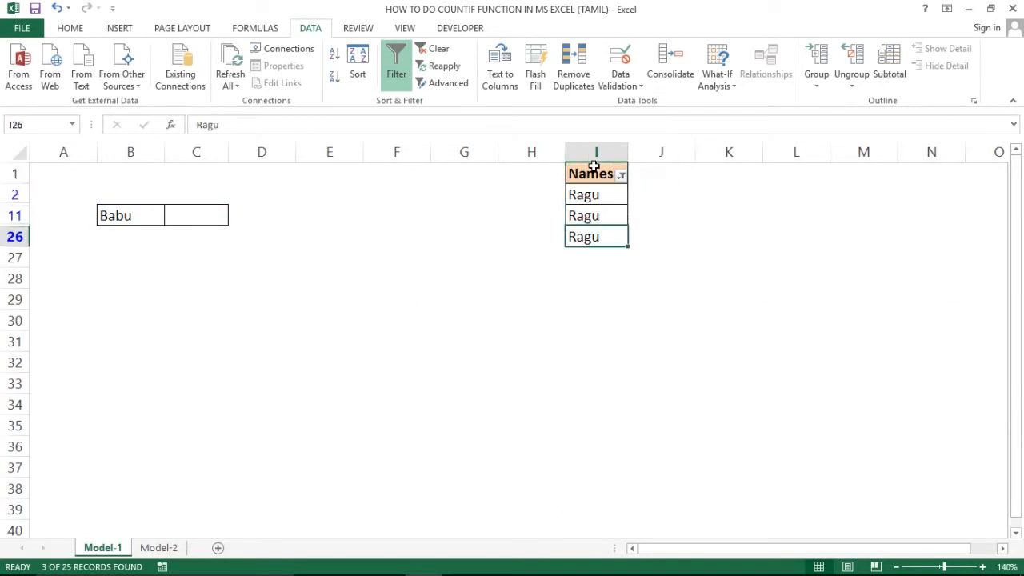
key("Delete")
key("Up")
key("Up")
key("Up")
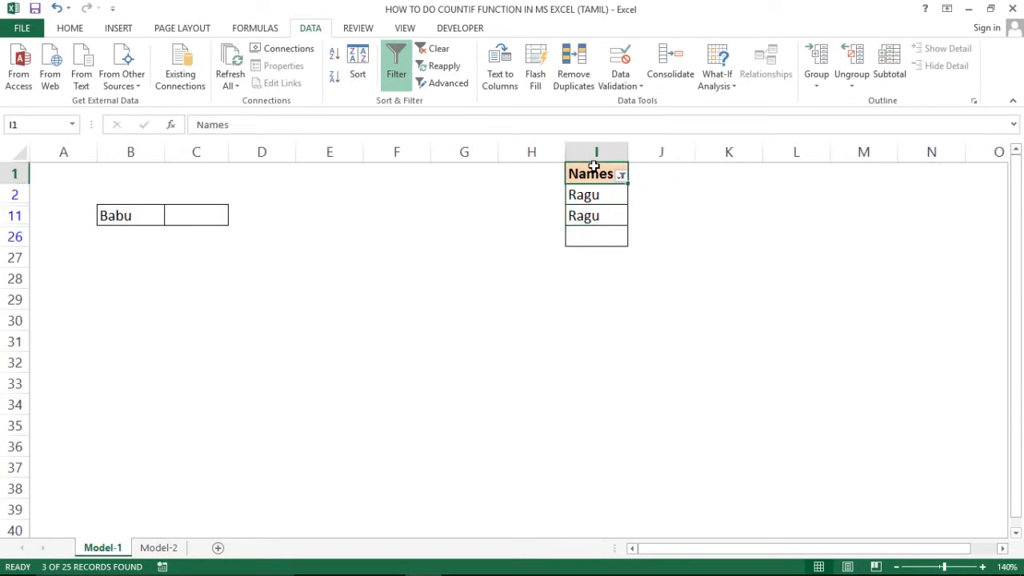
- Remove the filter from the Names list and return to row 4 of the Count table
key("alt")
key("a")
key("t")
key("Left")
key("Left")
key("Left")
key("Left")
key("Left")
key("Left")
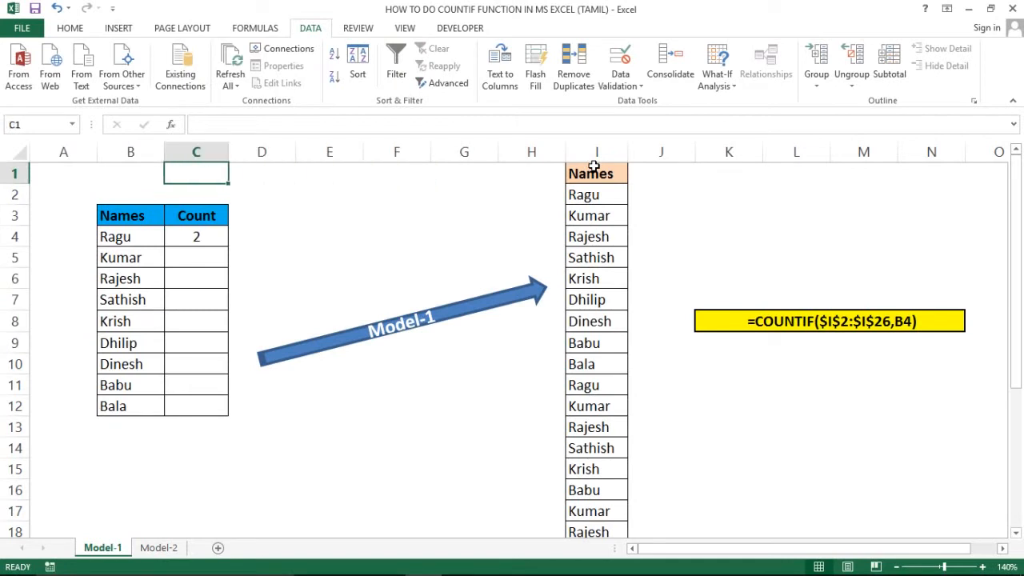
key("Down")
key("Down")
key("Down")
key("Down")
key("Up")
key("Left")
key("Left")
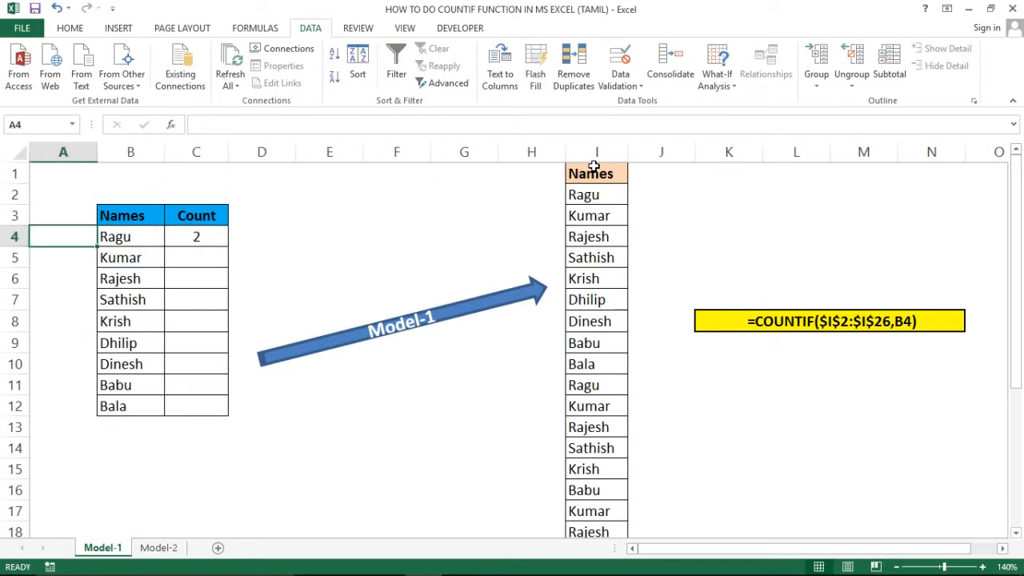
- Fill the COUNTIF formula from C4 down through C12 and check the copied formula in C5
key("Right")
key("Right")
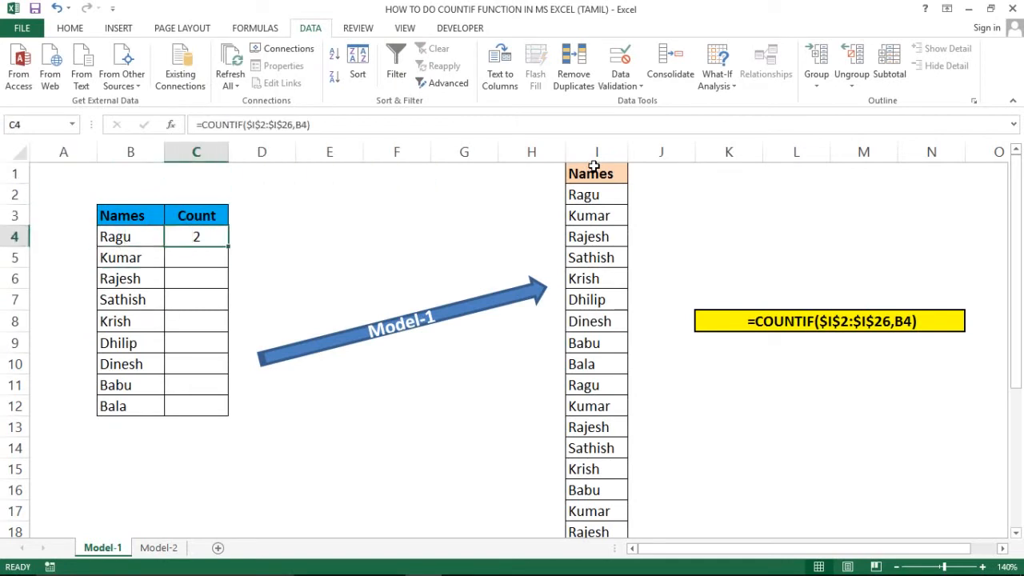
double_click(228, 245)
left_click(205, 255)
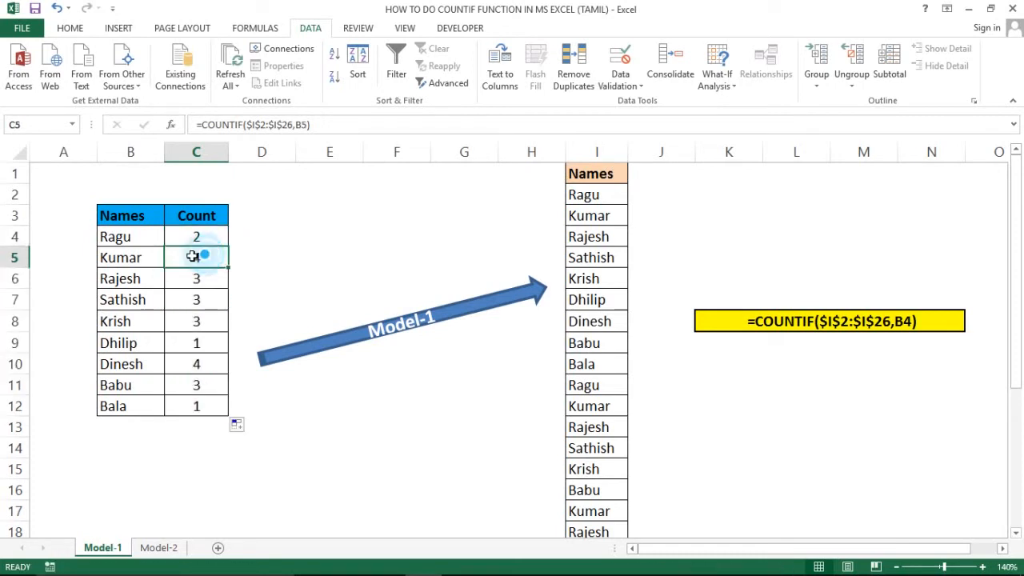
- Filter the Names list in column I to show only the name listed in B5 and blank entries
left_click(581, 187)
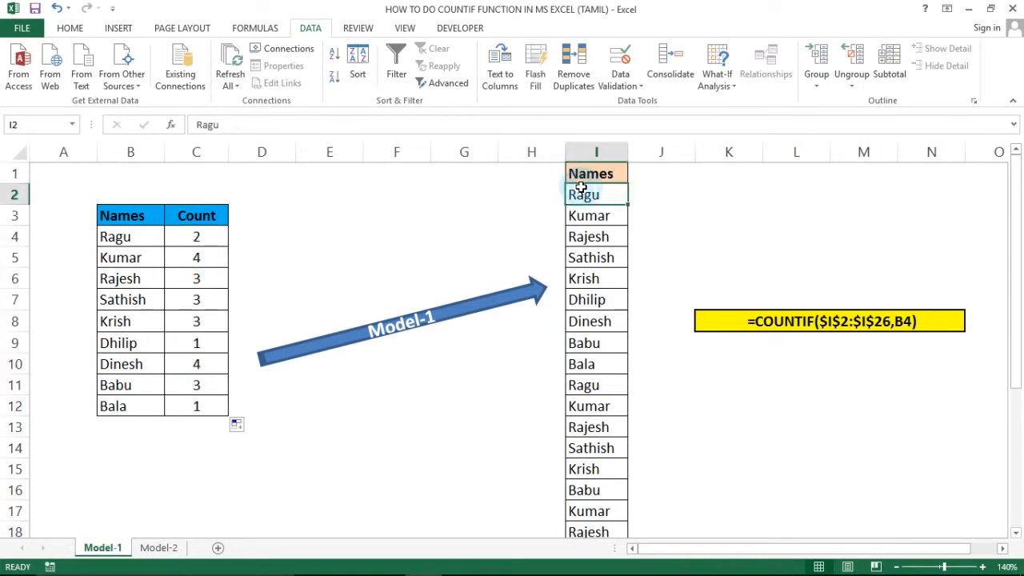
key("Up")
key("alt+a")
key("t")
key("alt+Down")
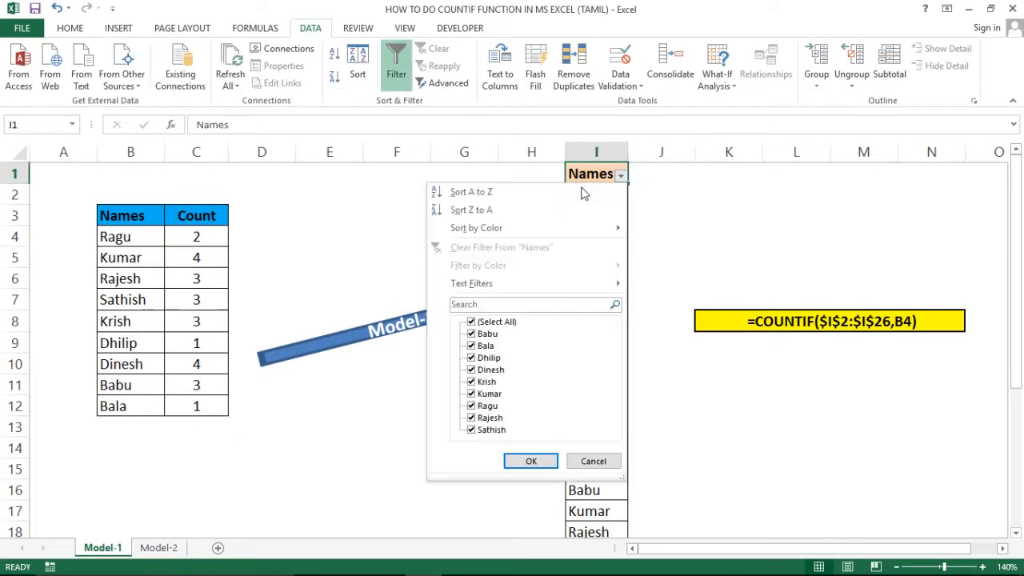
key("Down")
key("Down")
key("Down")
key("Down")
key("Down")
key("Down")
key("Down")
key("Down")
key("space")
key("Down")
key("Down")
key("Down")
key("Down")
key("Down")
key("Down")
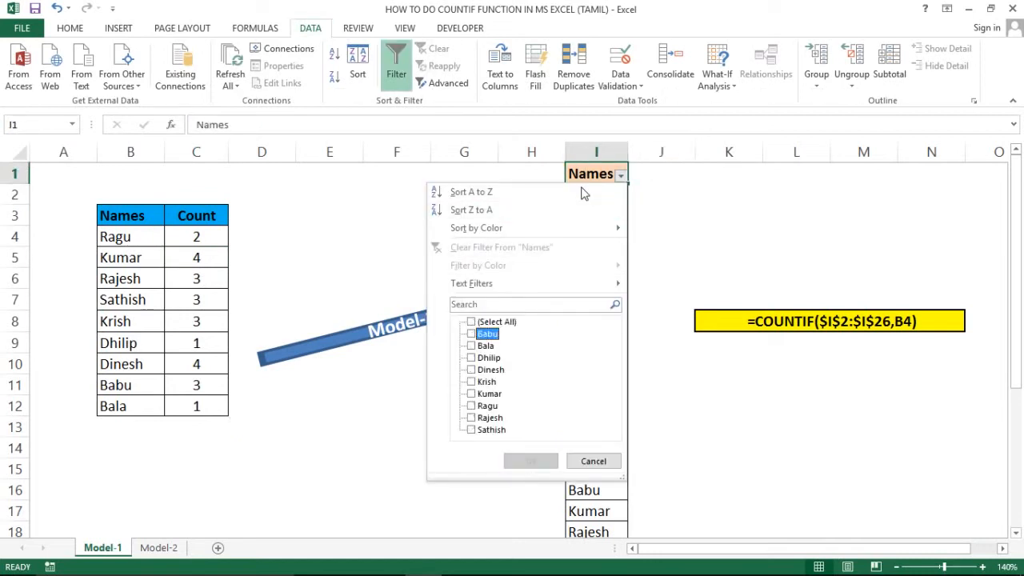
key("space")
key("Return")
- Fill the blank cell I26 with the same name as in B5
key("Down")
key("Down")
key("Down")
key("Down")
key("Down")
key("Down")
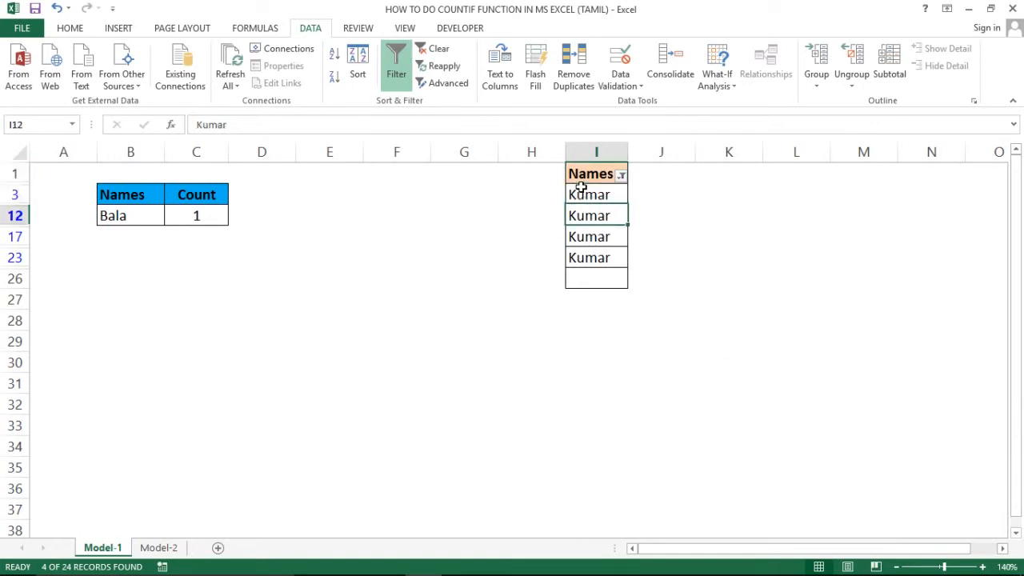
key("Up")
type("ku")
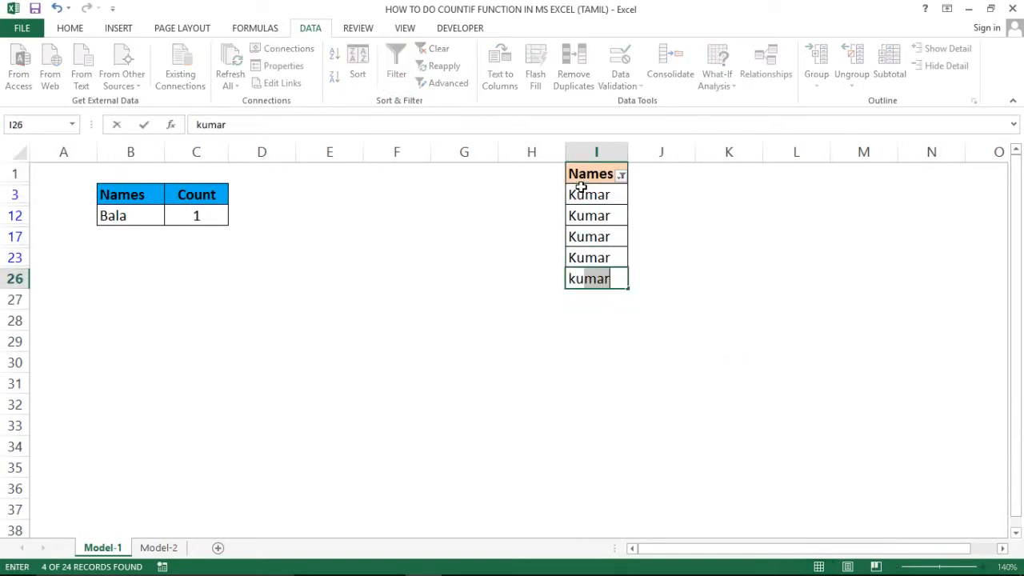
key("Return")
key("ctrl+Up")
key("ctrl+Up")
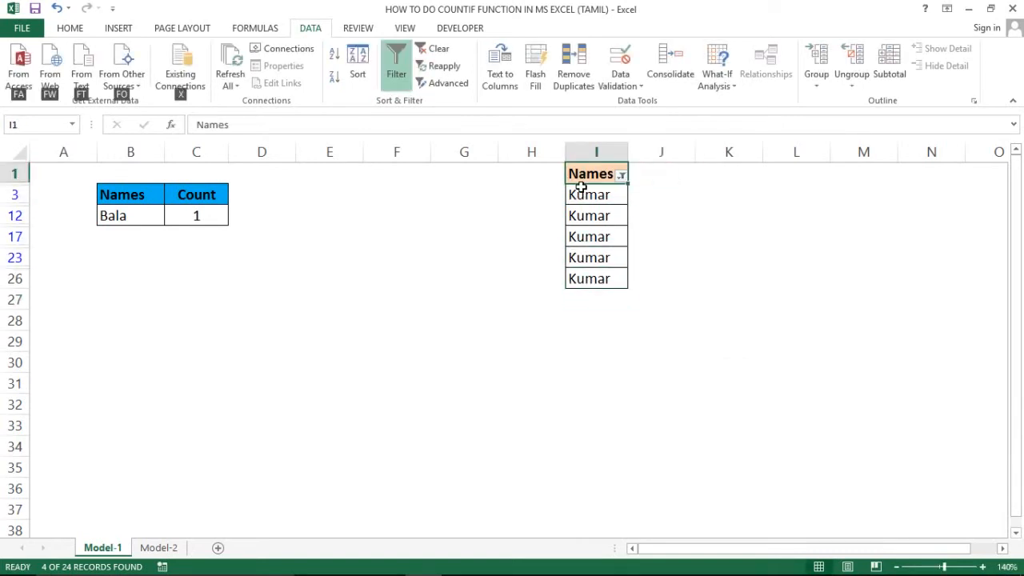
- Turn off the Names list filter and select B5:C5 to check that name's count
key("alt+a")
key("t")
key("Left")
key("Left")
key("Left")
key("Left")
key("Left")
key("Left")
key("Left")
key("Down")
key("Down")
key("Down")
key("Down")
key("Down")
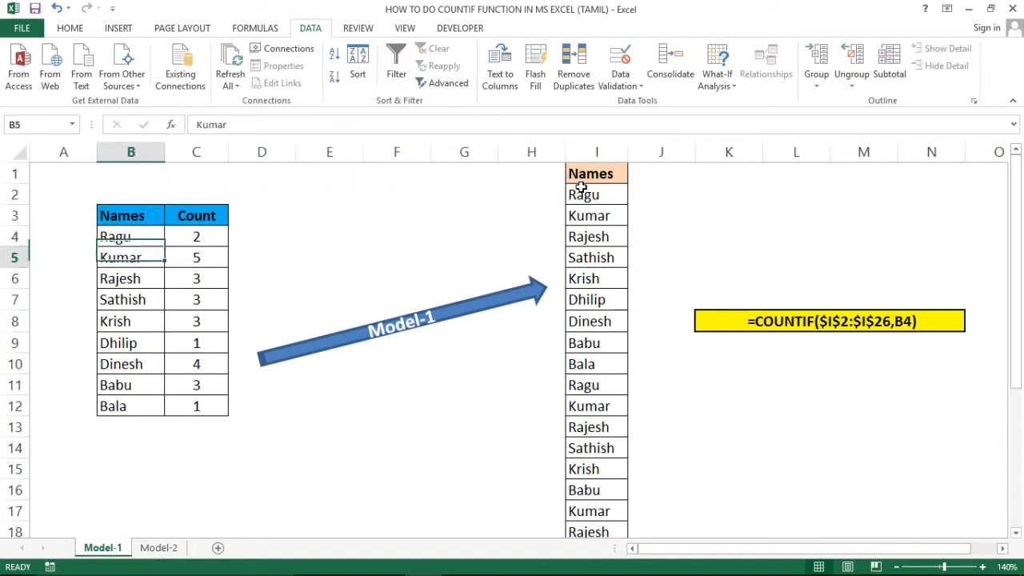
key("Up")
key("shift+Right")
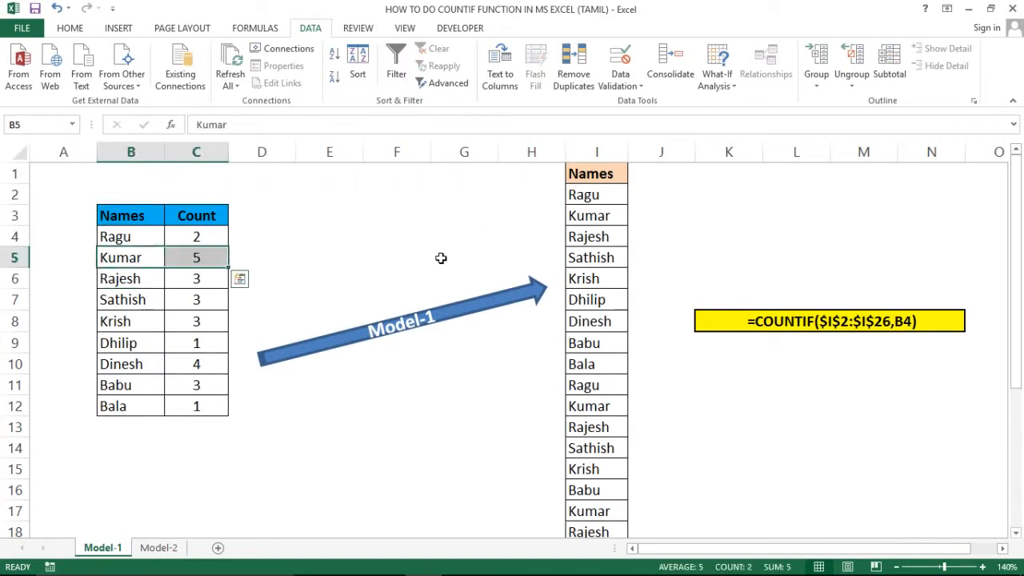
- Total the Count column in C13 with the formula =SUM(C4:C12)
left_click(185, 297)
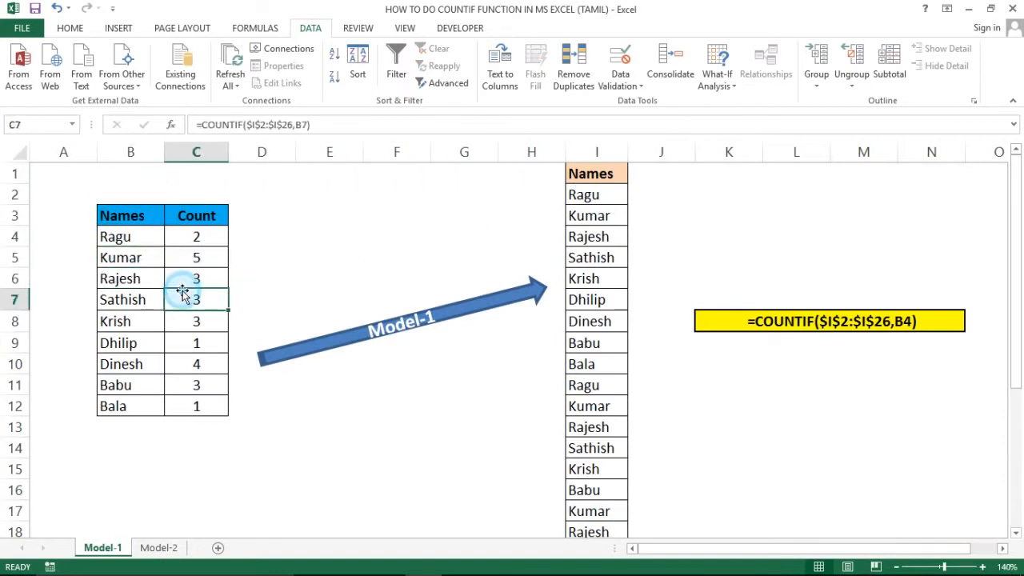
left_click(186, 428)
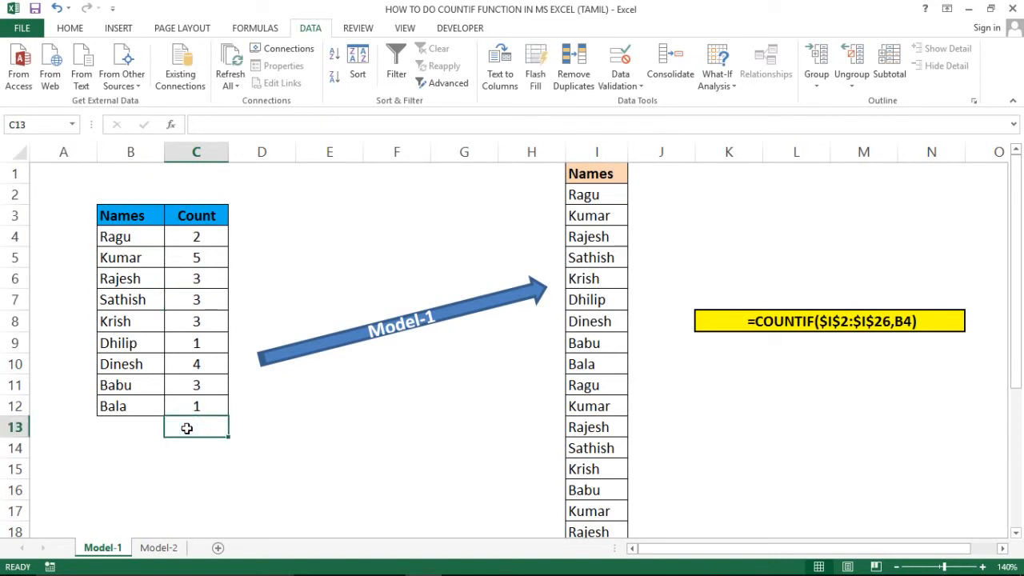
key("alt+equal")
key("Return")
left_click(186, 428)
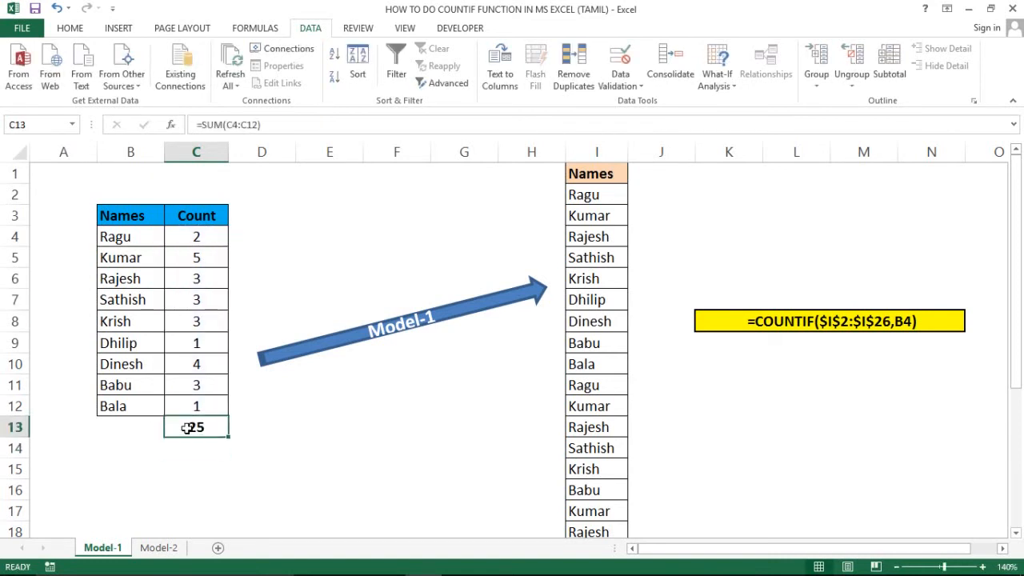
- Select the names in I2:I26 to compare the number of entries with the total in C13
left_click(605, 192)
key("ctrl+shift+Down")
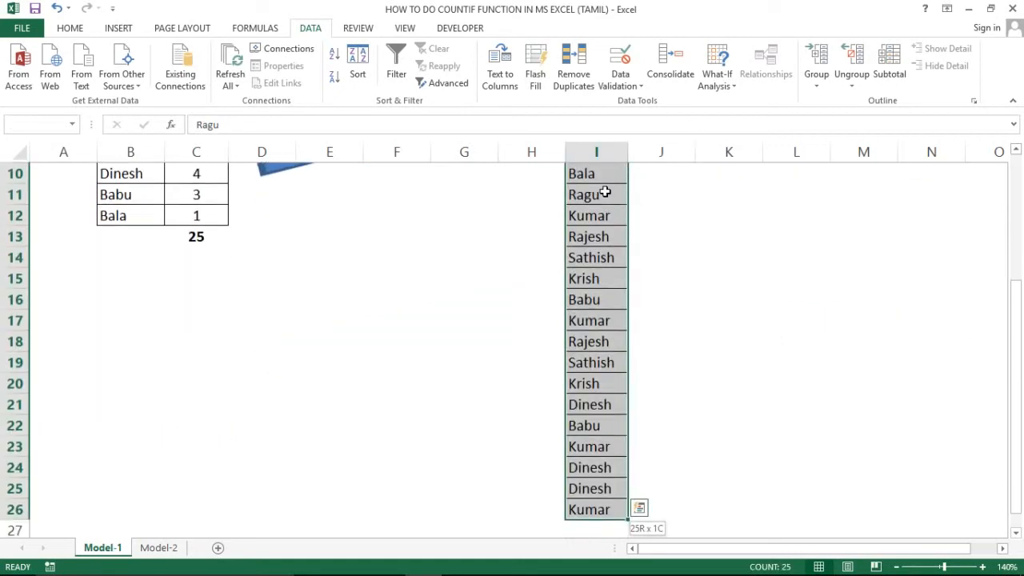
key("ctrl+shift+Up")
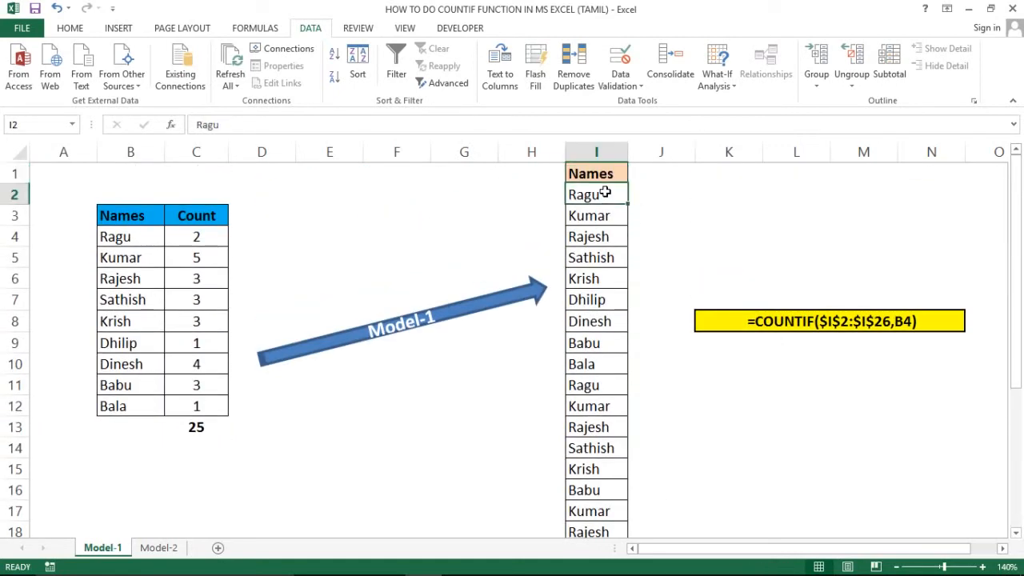
key("ctrl+shift+Down")
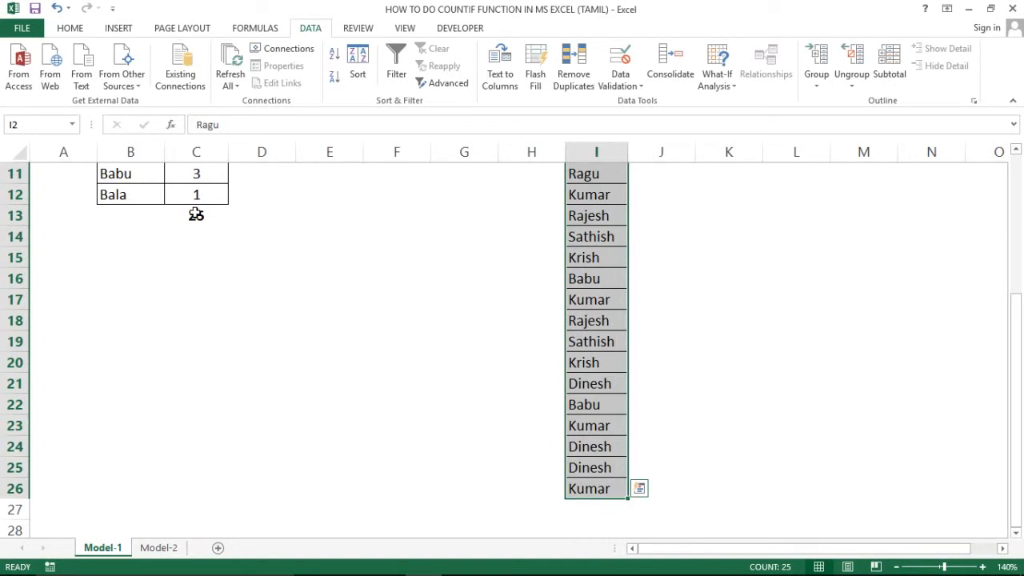
key("ctrl+Up")
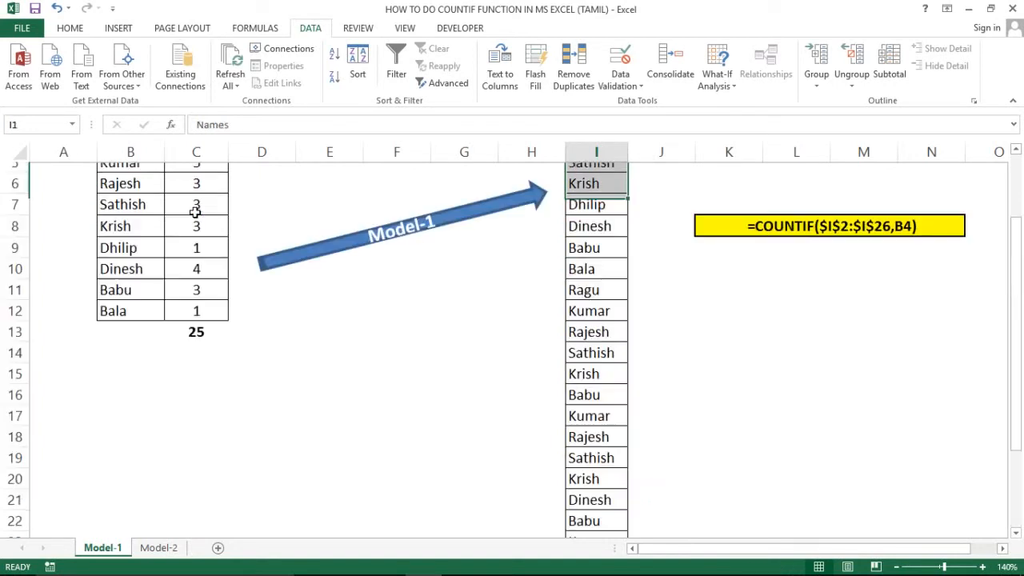
key("Down")
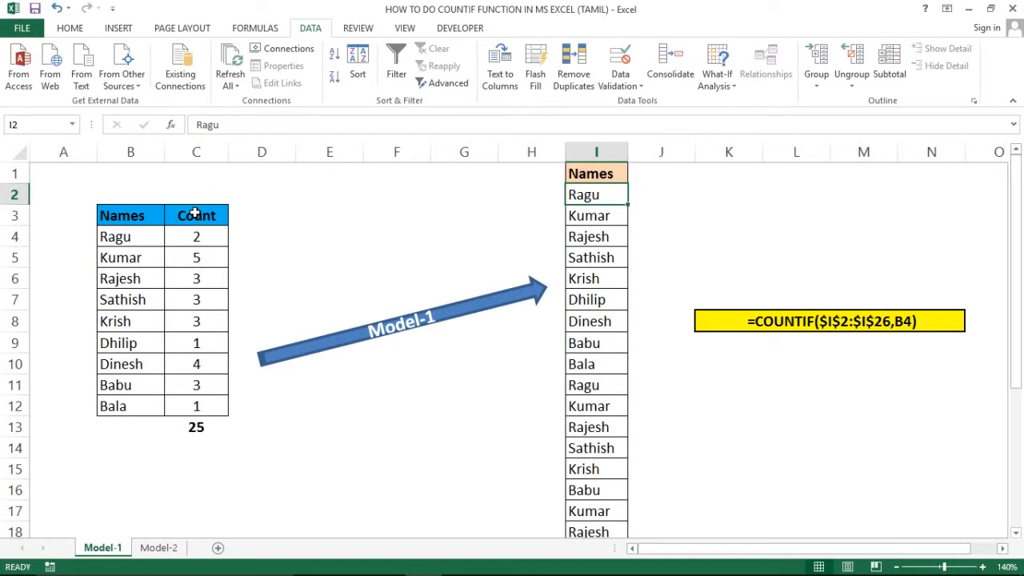
- Check the formulas in C4 and C13, and reselect I2:I26 to verify the total again
left_click(194, 230)
left_click(193, 233)
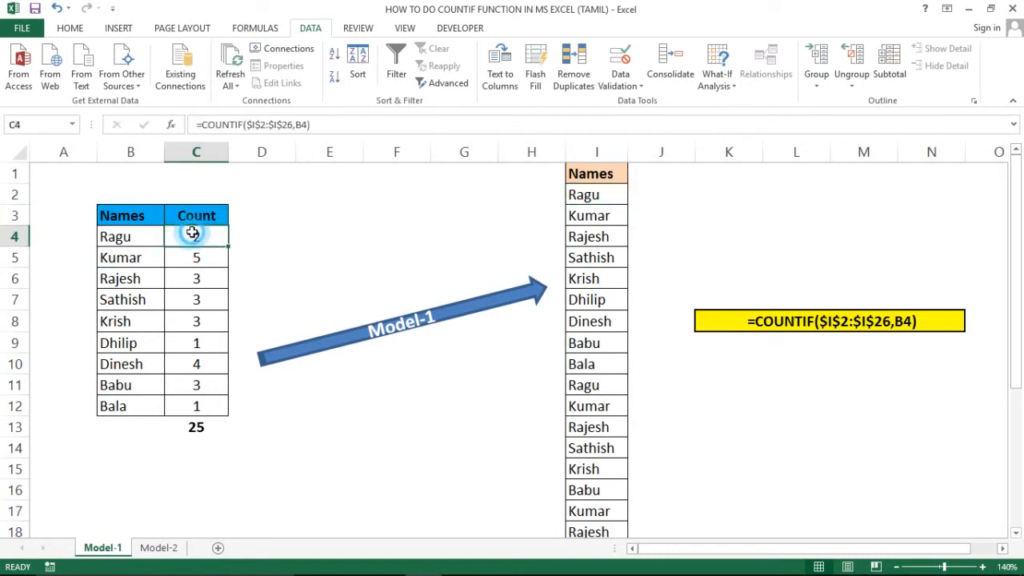
left_click(183, 435)
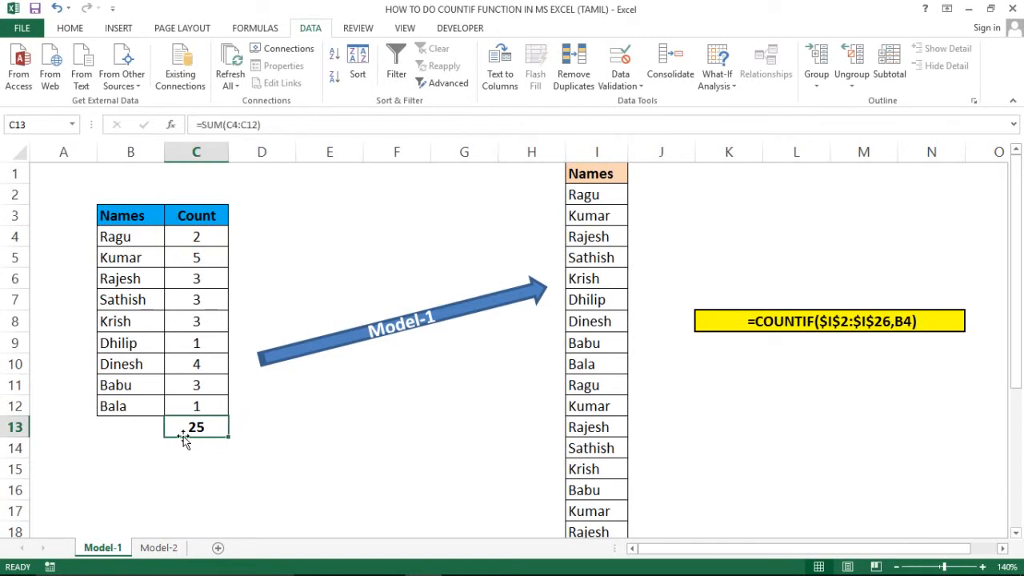
key("Right")
key("Right")
key("Right")
key("Right")
key("Right")
key("Right")
key("Right")
key("Left")
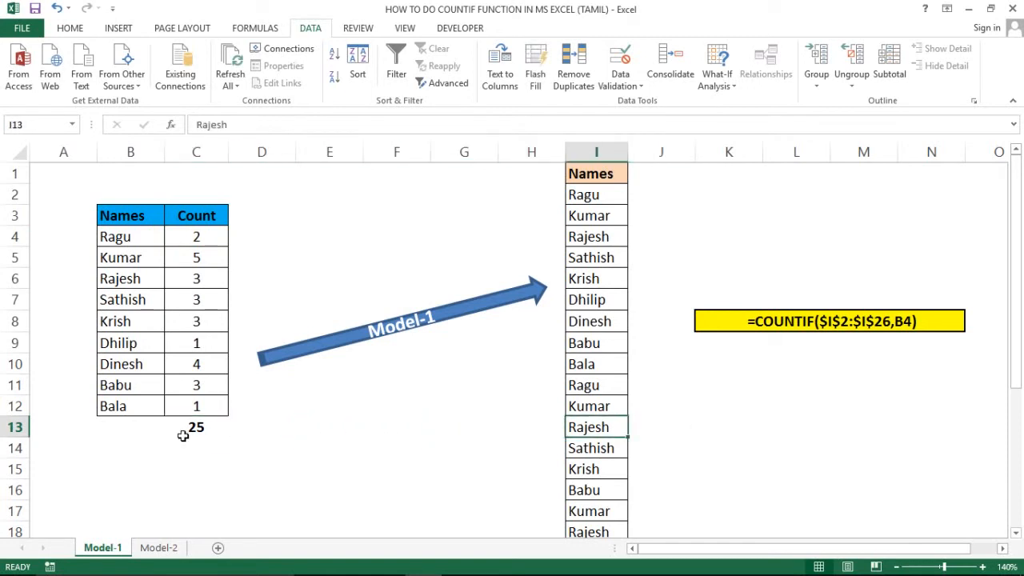
key("ctrl+Up")
key("Down")
key("ctrl+shift+Down")
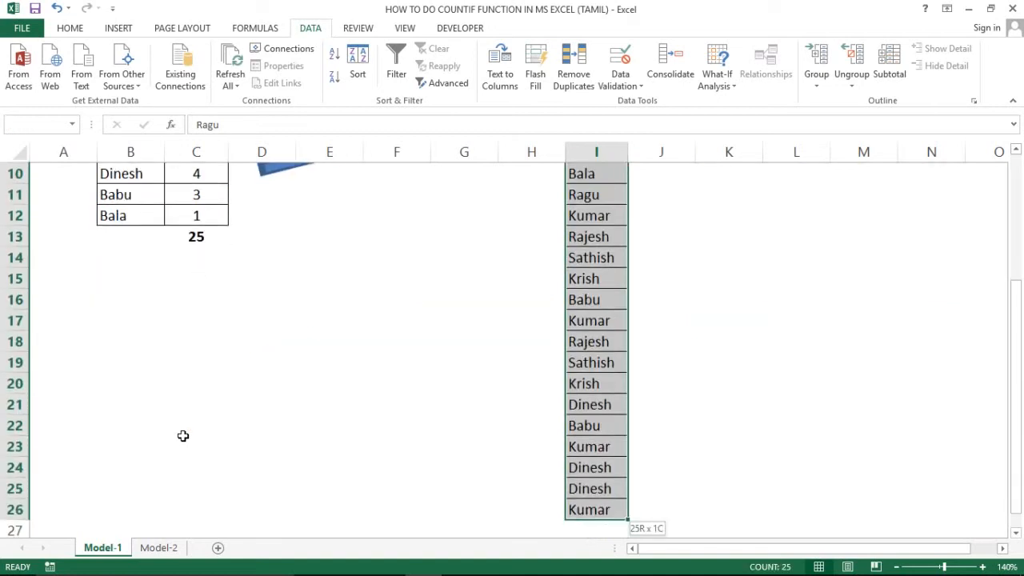
key("Up")
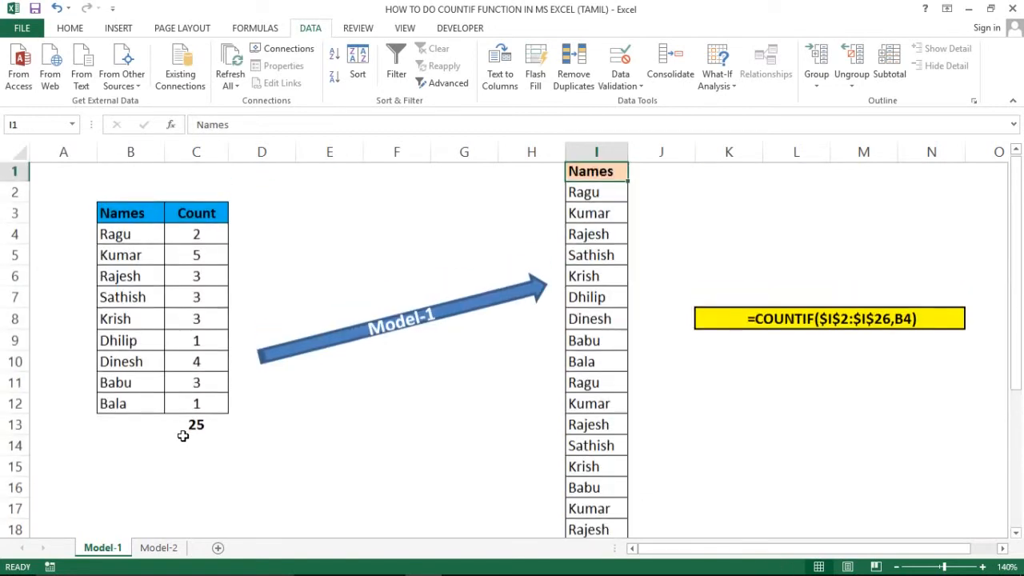
- Review the completed Count table, examining the COUNTIF formulas in C12 and C4
key("Down")
key("Down")
key("ctrl+Left")
key("Left")
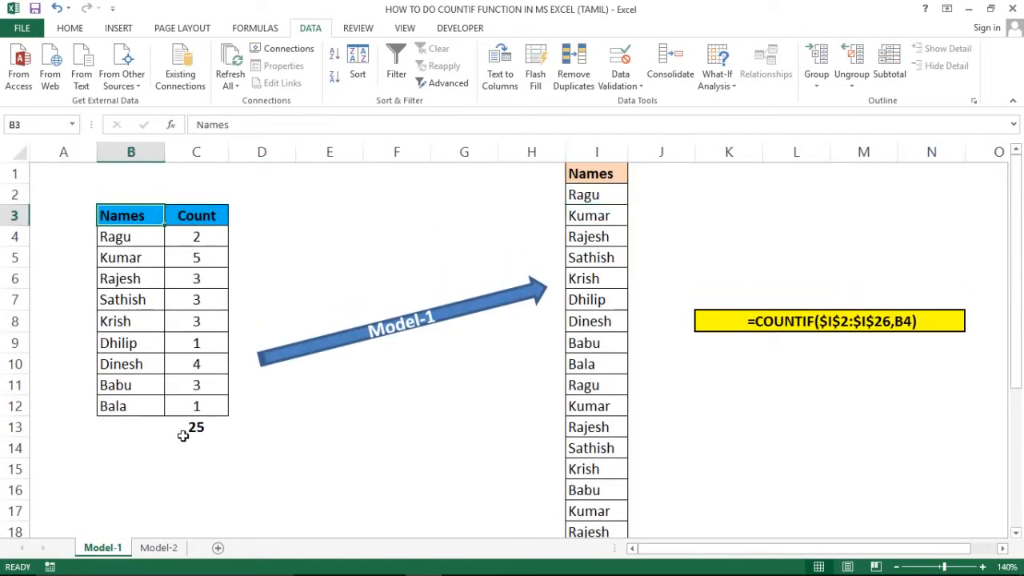
left_click(211, 452)
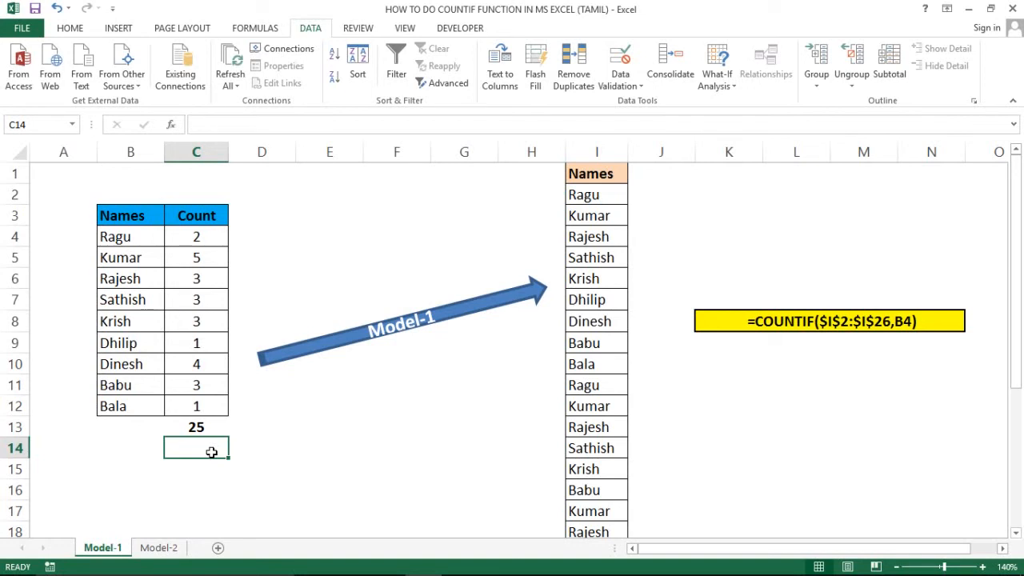
left_click(188, 400)
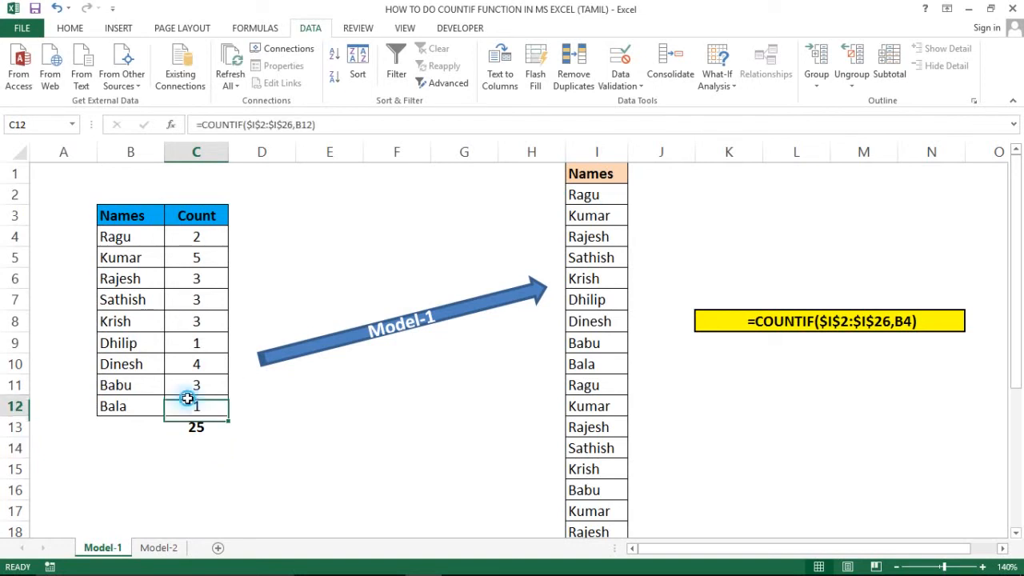
left_click(205, 252)
left_click(204, 237)
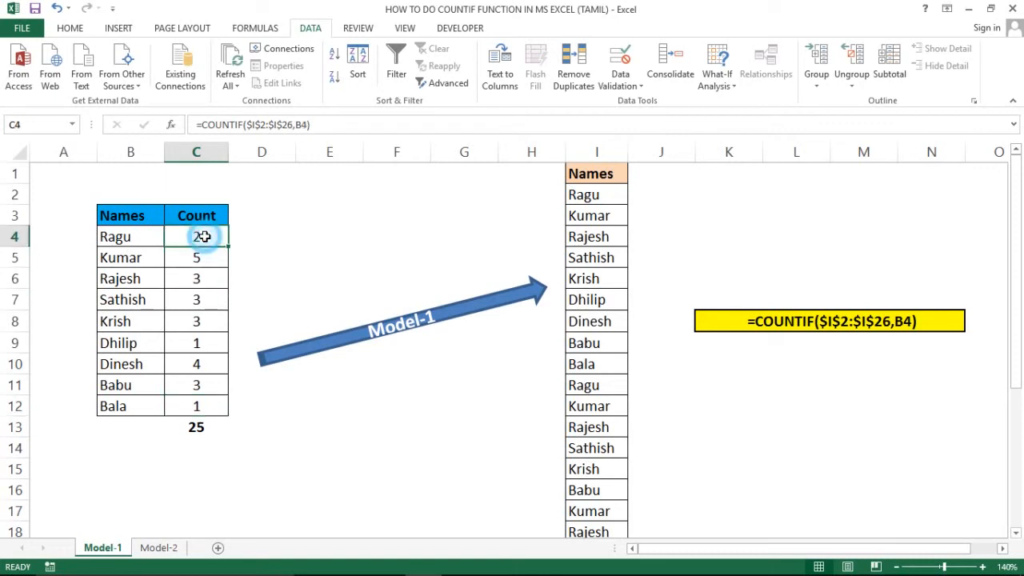
- Review the names in B4:B12 of the Model-1 table and the source list down to I26
left_click(117, 237)
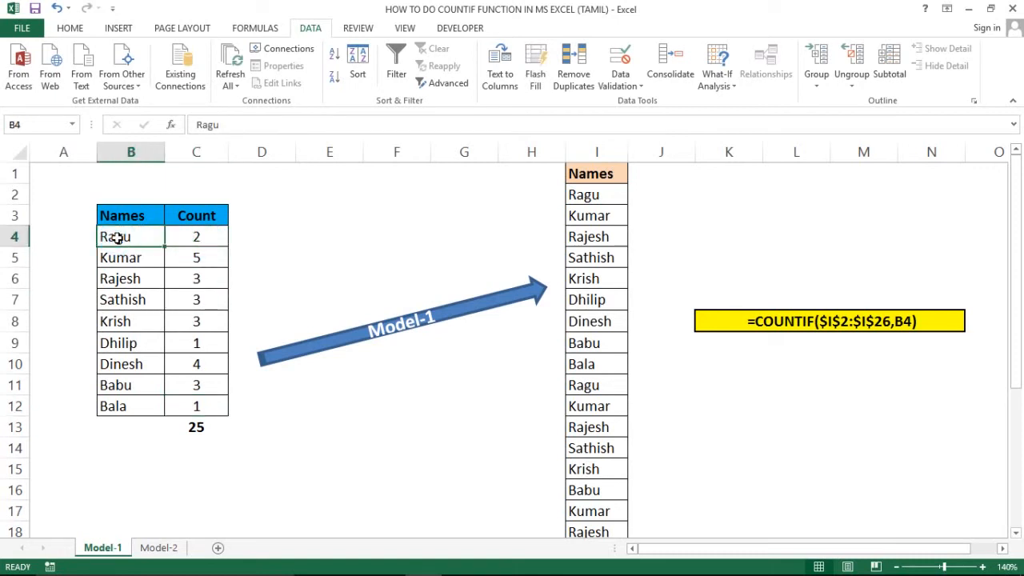
key("ctrl+shift+Down")
key("Right")
key("Right")
key("Right")
key("Right")
key("Right")
key("Right")
key("Right")
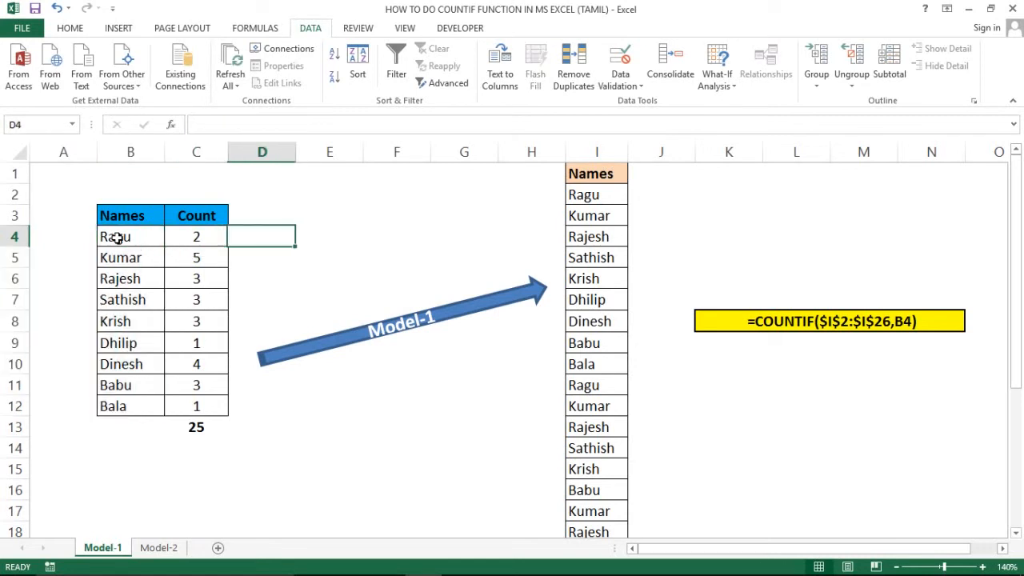
key("ctrl+Down")
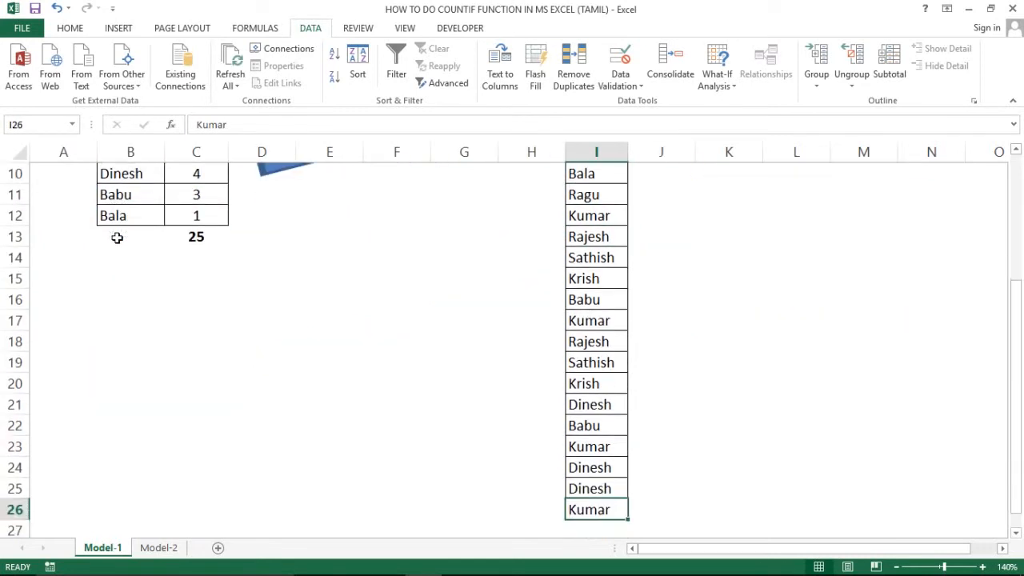
key("ctrl+Up")
key("Left")
key("Left")
key("Left")
key("Left")
key("Left")
key("Left")
key("Down")
key("Down")
key("Down")
key("Down")
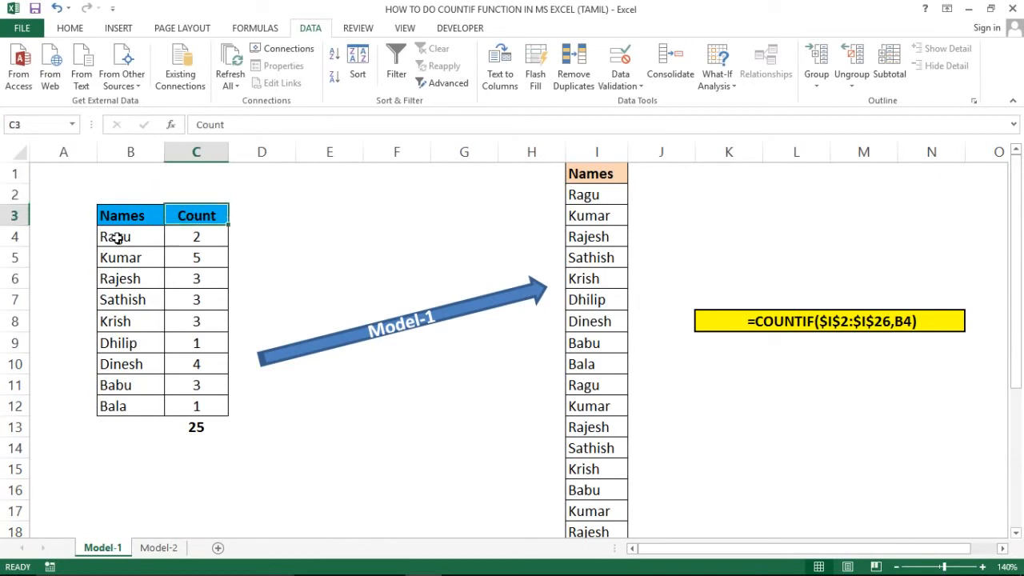
- On the Model-2 sheet, examine the criteria in C3, the COUNTIF formula in C4 and the names in J2:J28
left_click(159, 547)
left_click(182, 246)
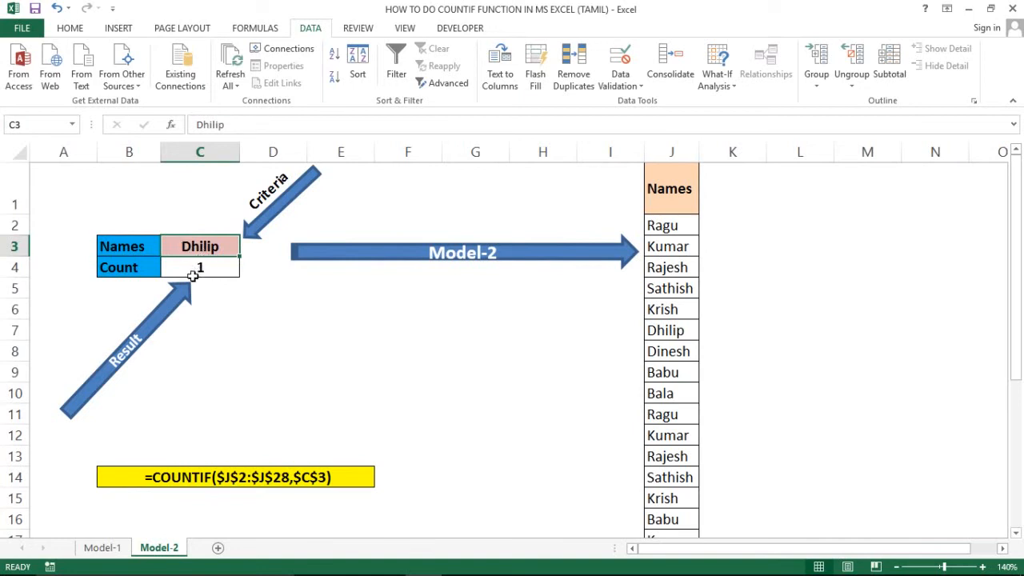
left_click(193, 276)
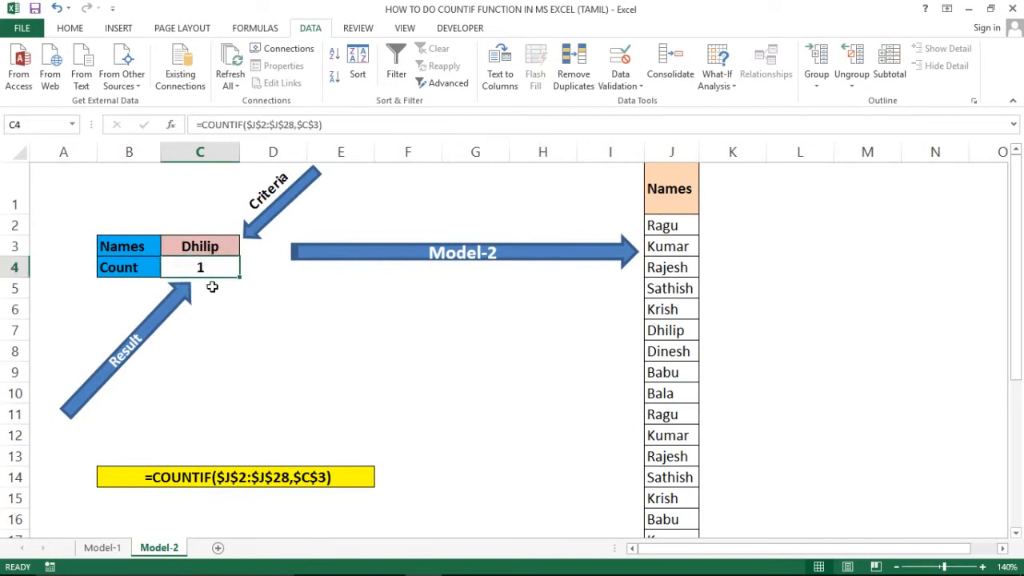
left_click(674, 144)
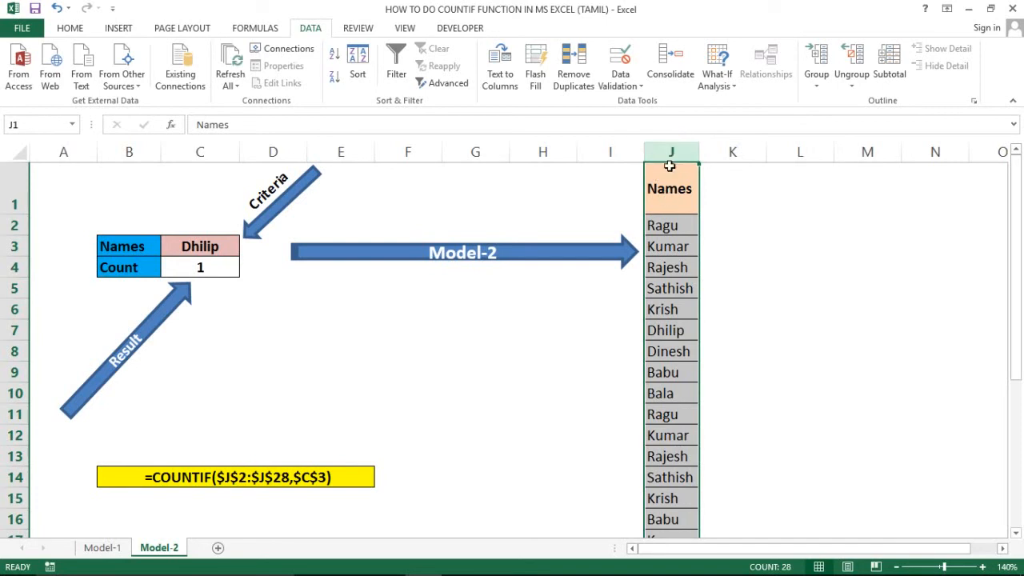
left_click(669, 189)
left_click(669, 226)
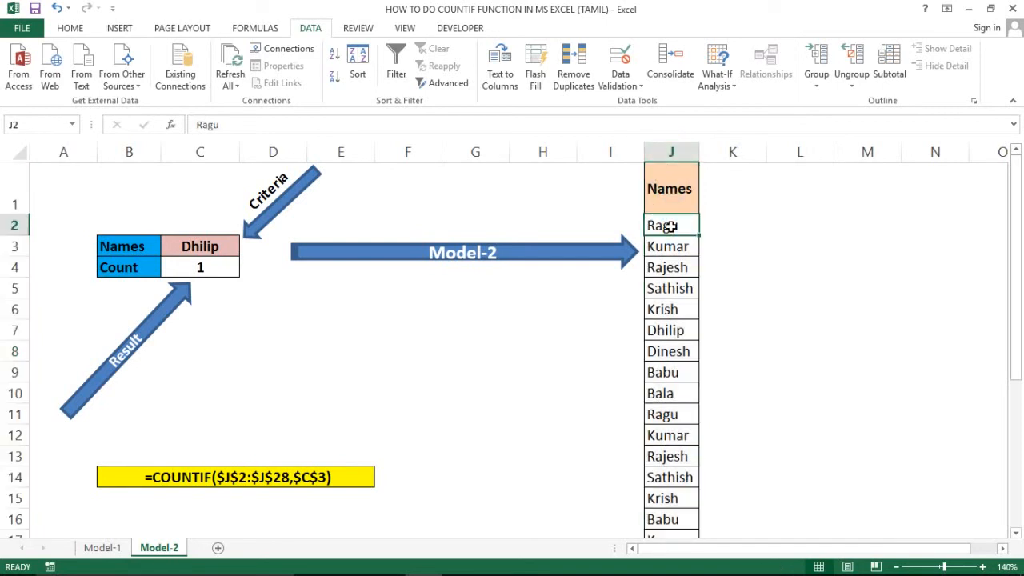
key("ctrl+shift+Down")
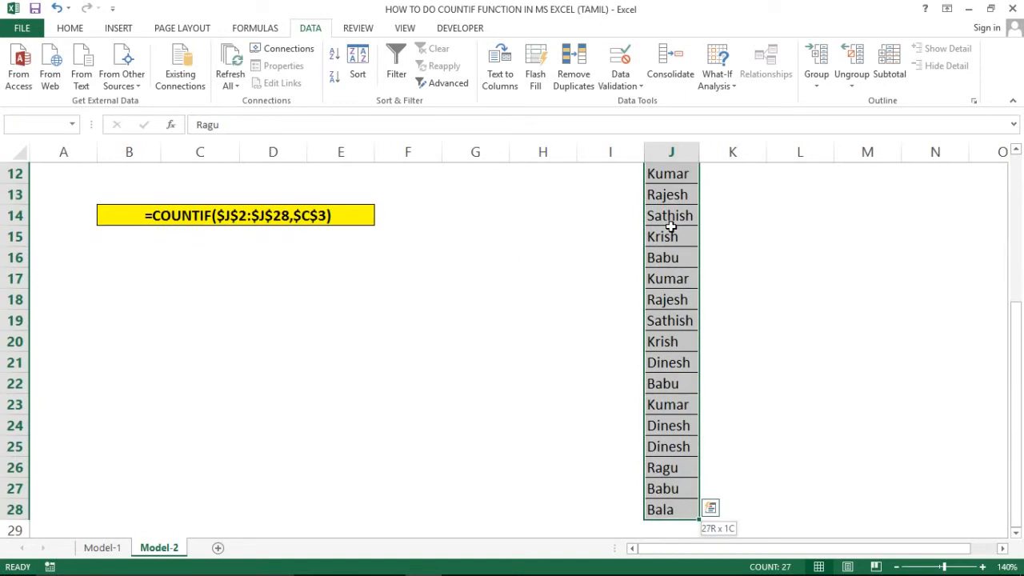
- Clear the existing COUNTIF formula from the Count cell C4
key("Up")
key("Left")
key("Left")
key("Left")
key("Left")
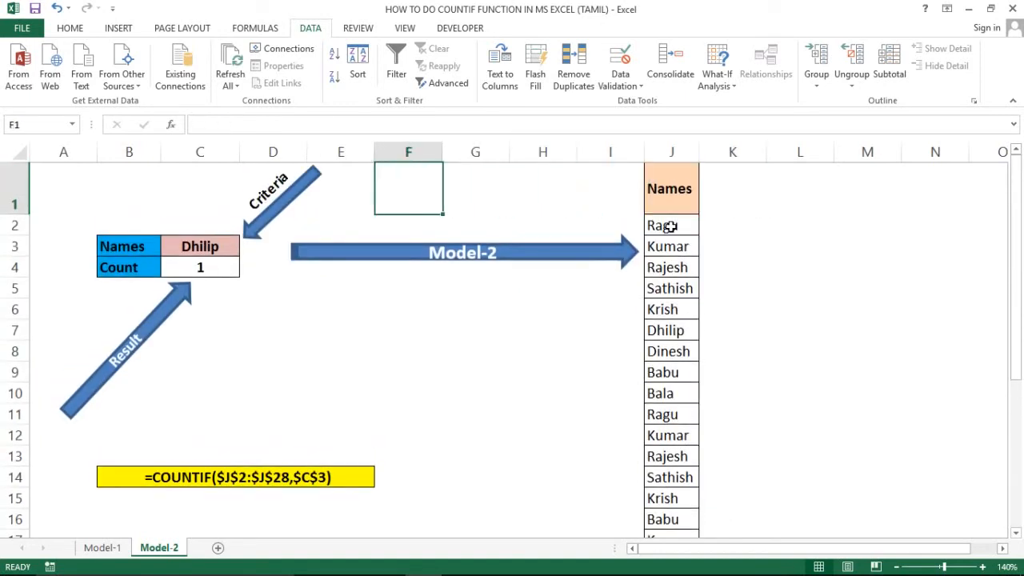
key("Left")
key("Left")
key("Left")
key("Down")
key("Down")
key("Down")
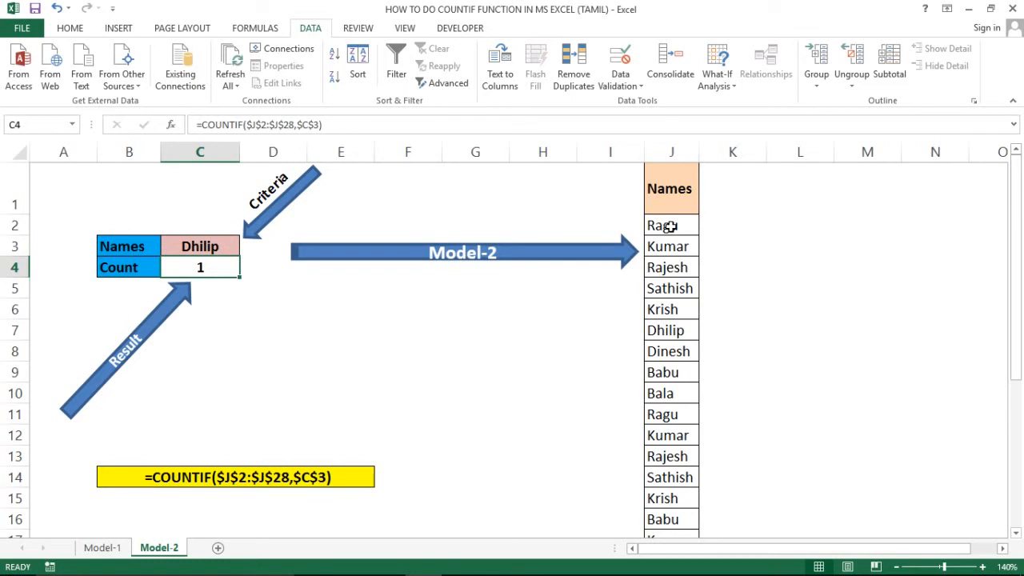
key("Delete")
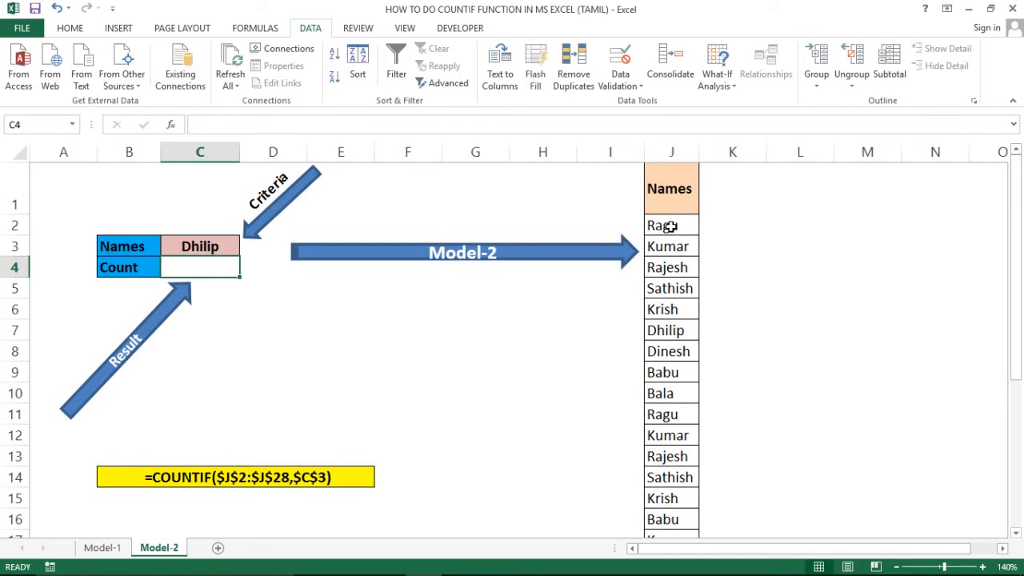
- Enter the formula =COUNTIF($J$2:$J$28,$C$3) in C4, with absolute references for both the range and the criteria
left_click(265, 470)
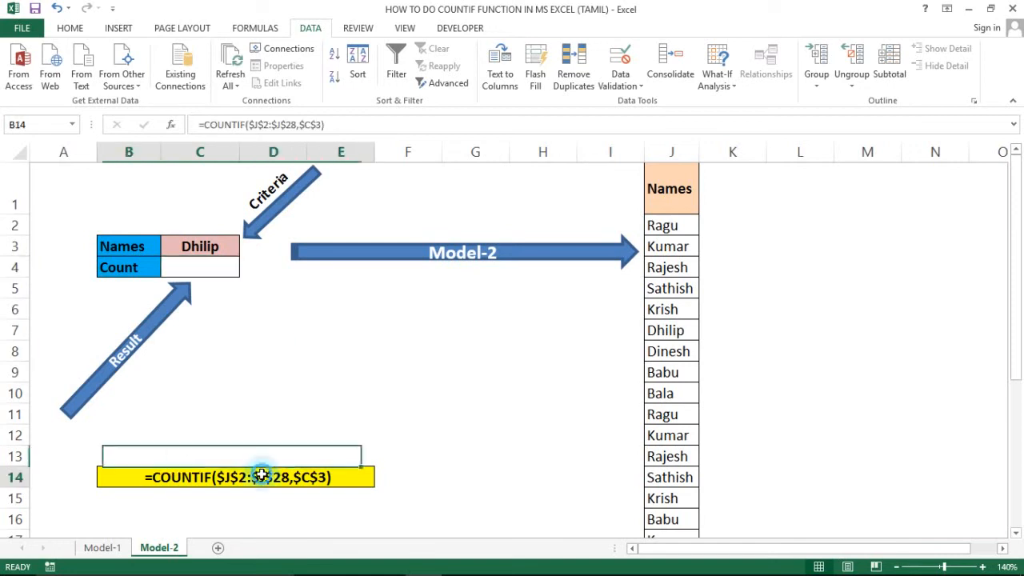
left_click(205, 267)
type("=countif")
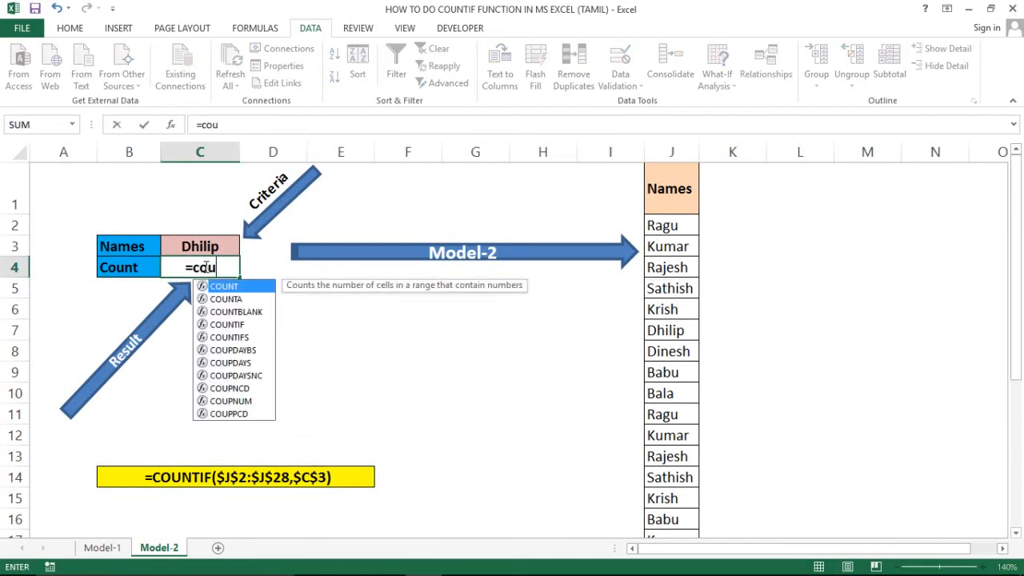
key("Tab")
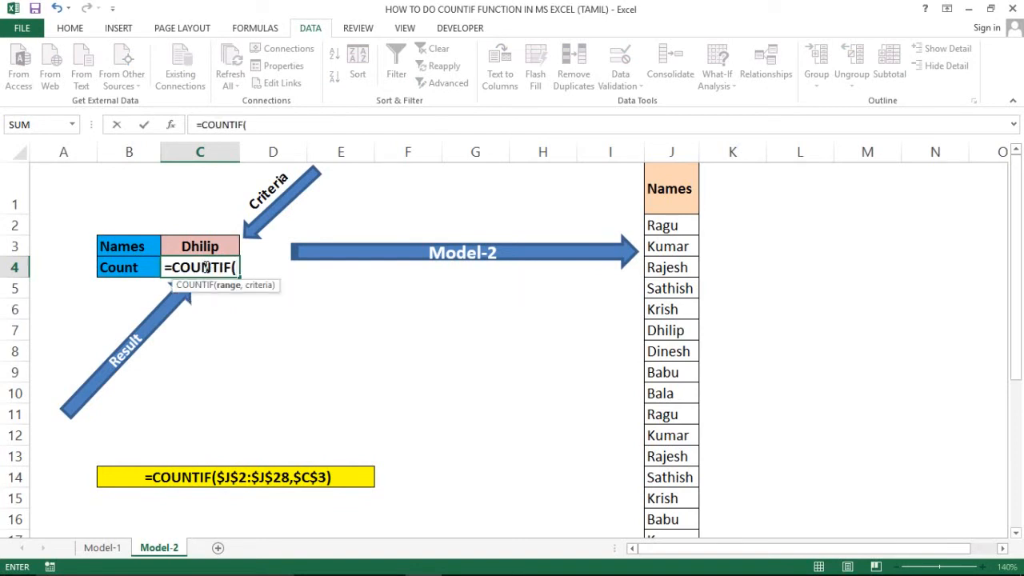
left_click(667, 226)
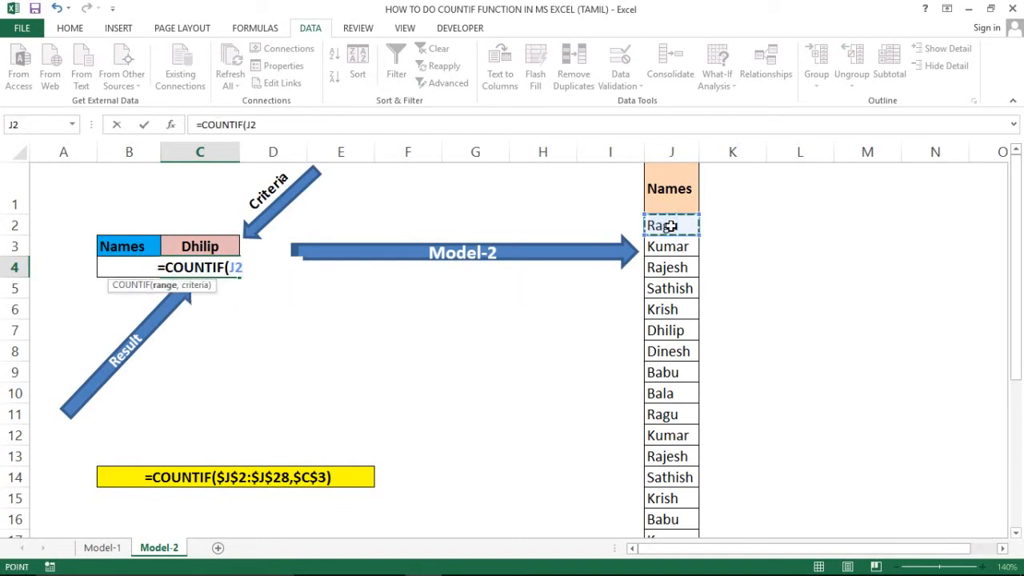
key("ctrl+shift+Down")
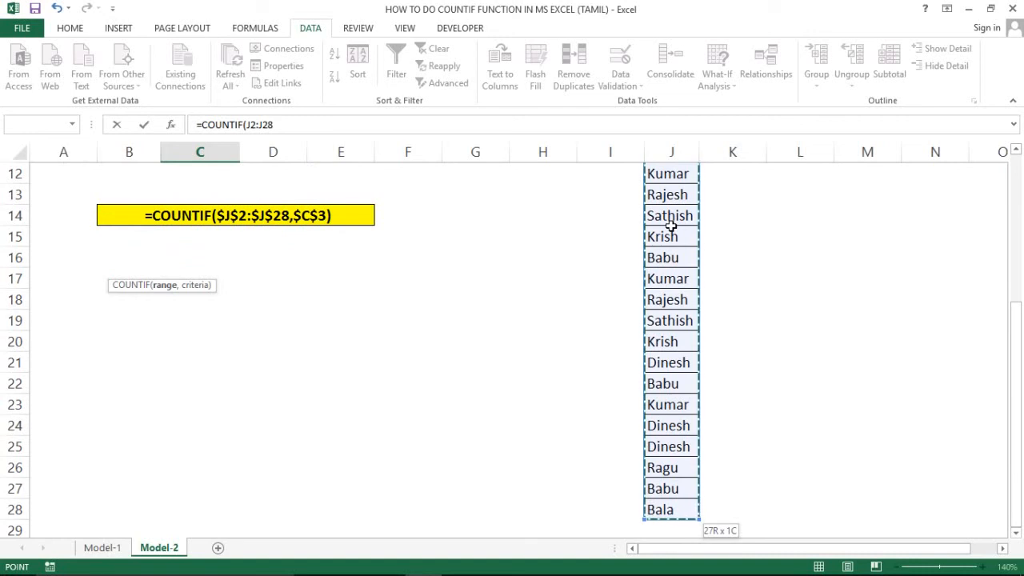
key("F4")
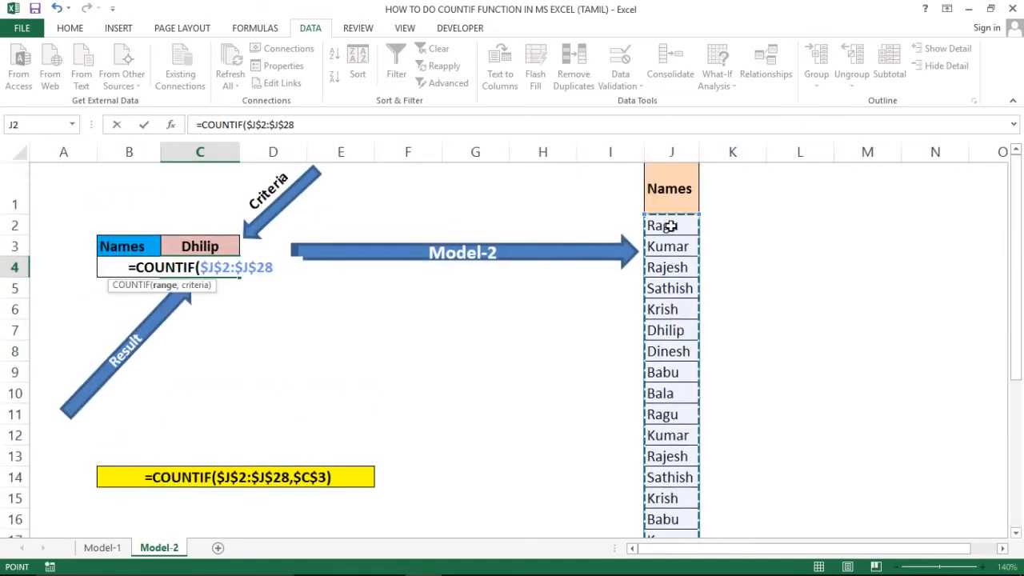
type(",")
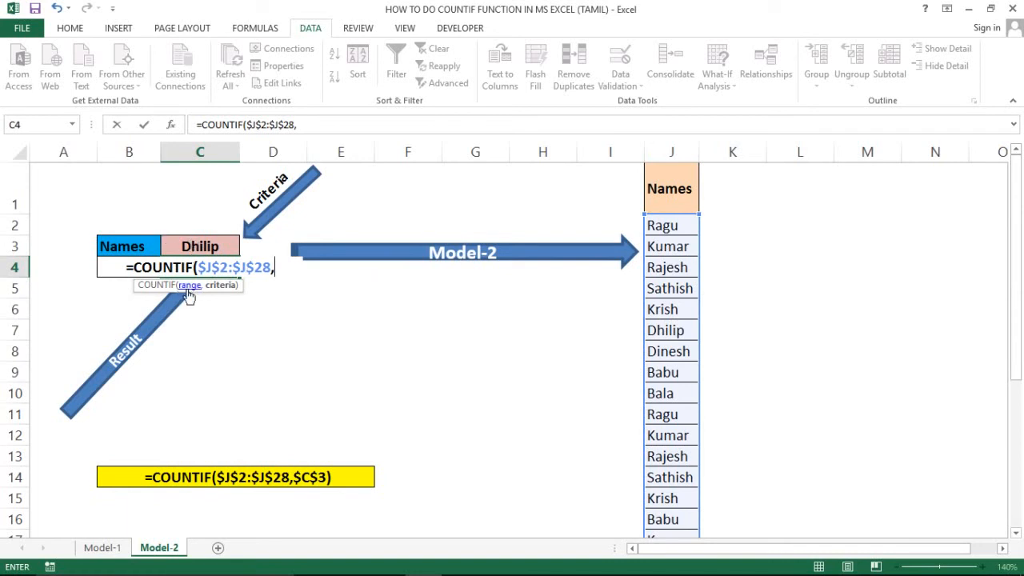
left_click(196, 248)
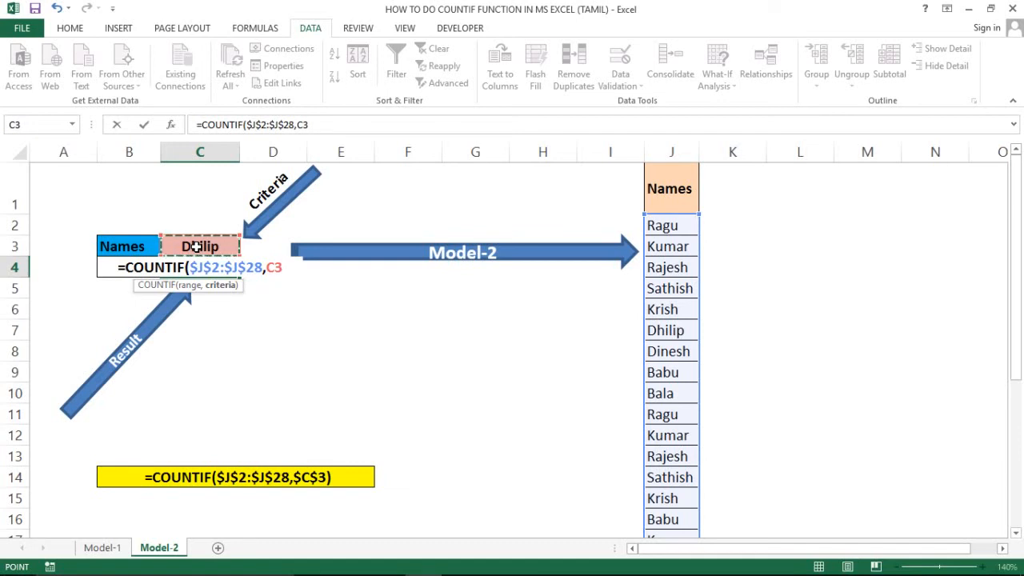
key("F4")
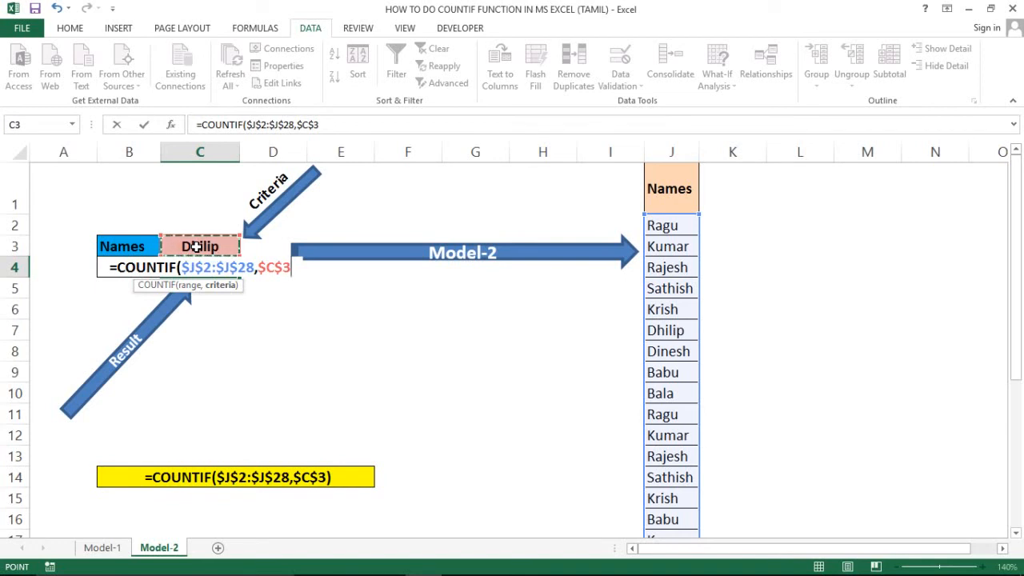
type(")")
key("Return")
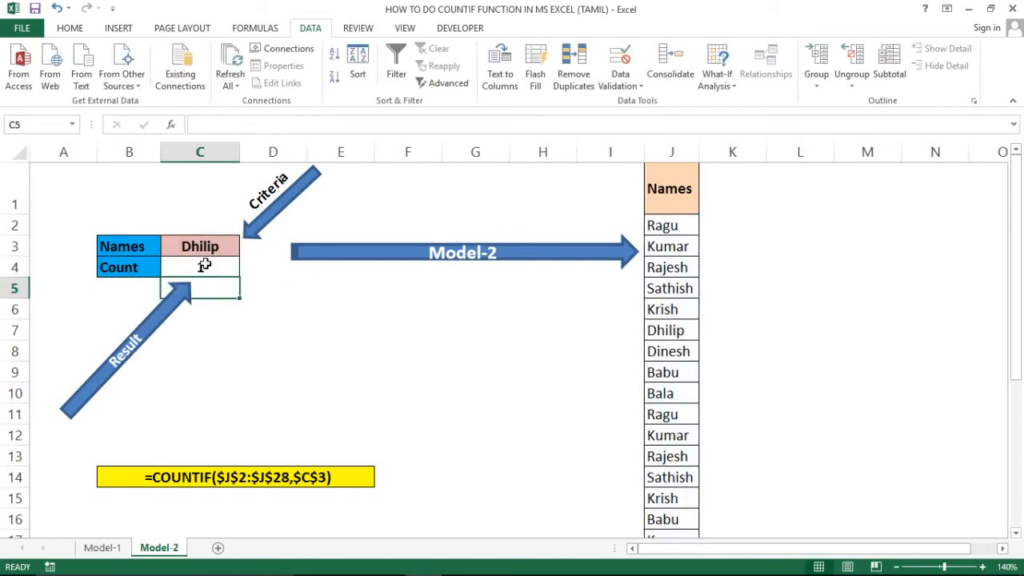
- Check the formula in C4 and filter the Names list in column J to only the name entered in C3
left_click(204, 266)
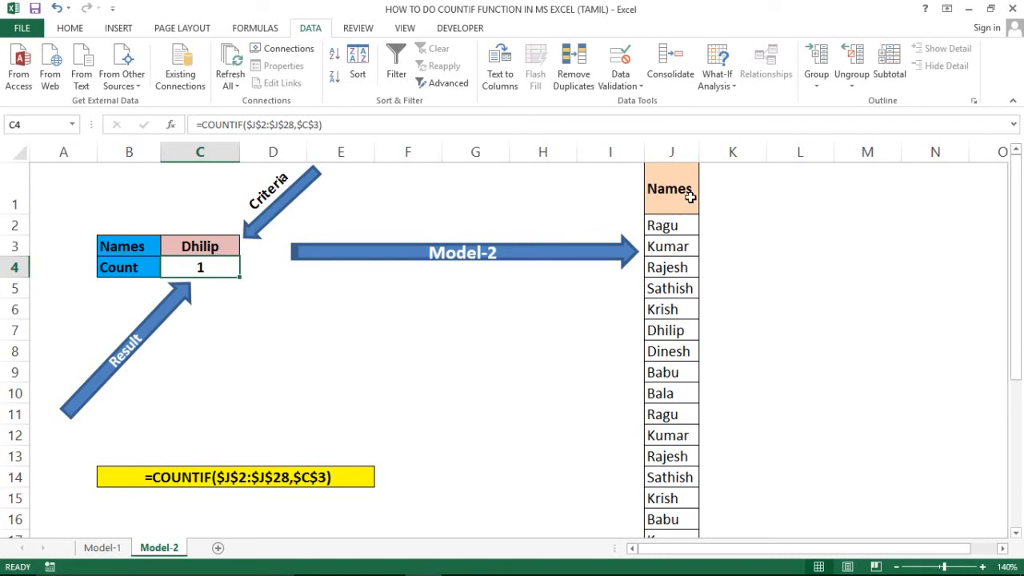
left_click(671, 152)
left_click(235, 267)
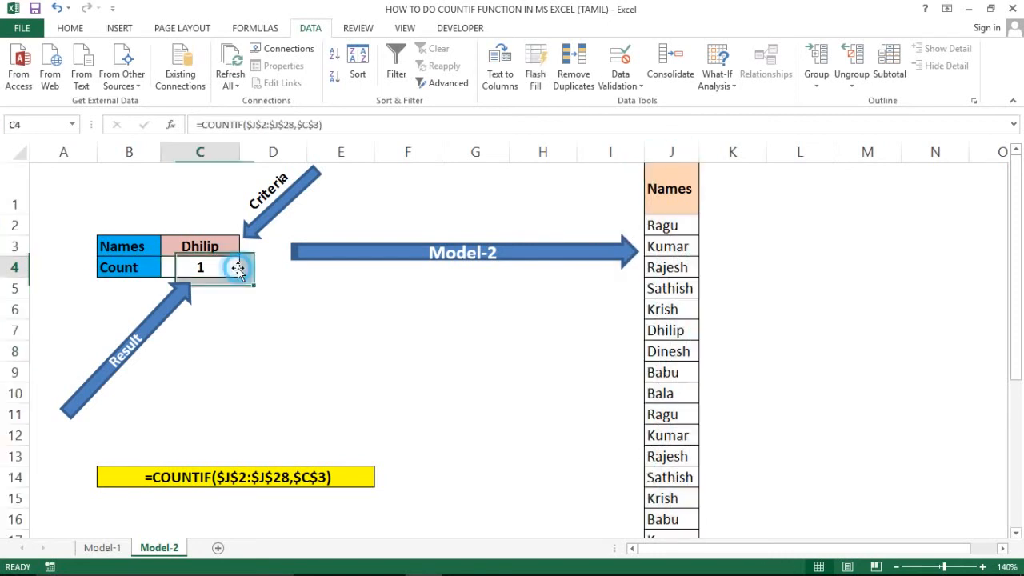
left_click(672, 181)
key("alt+a")
key("t")
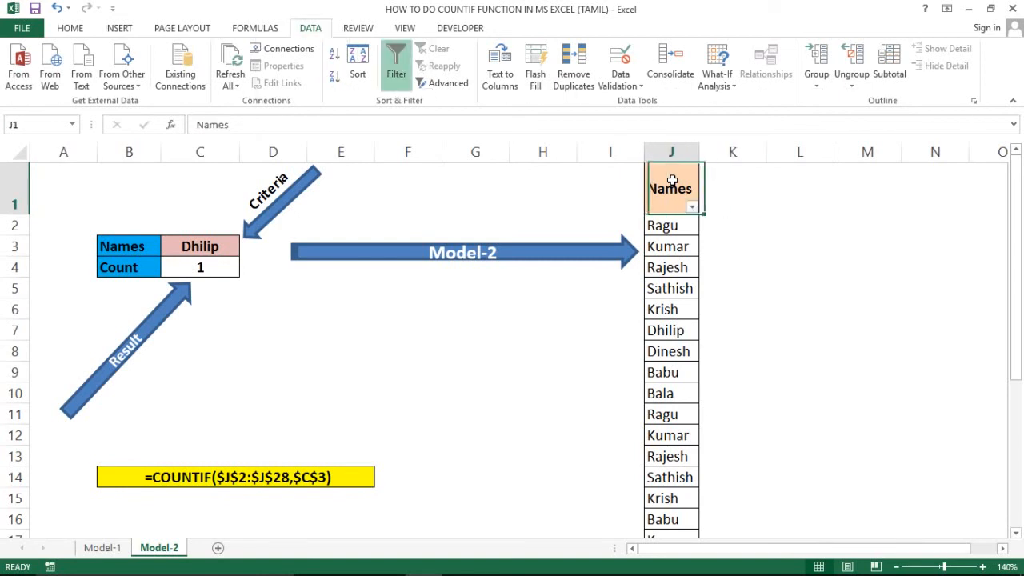
key("alt+Down")
key("space")
key("Down")
key("Down")
key("Down")
key("space")
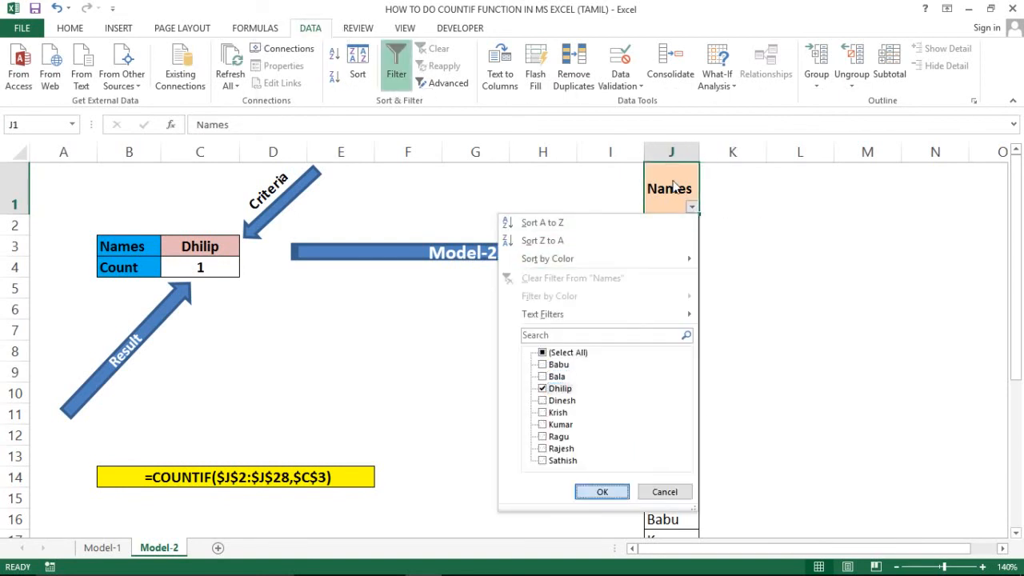
key("Return")
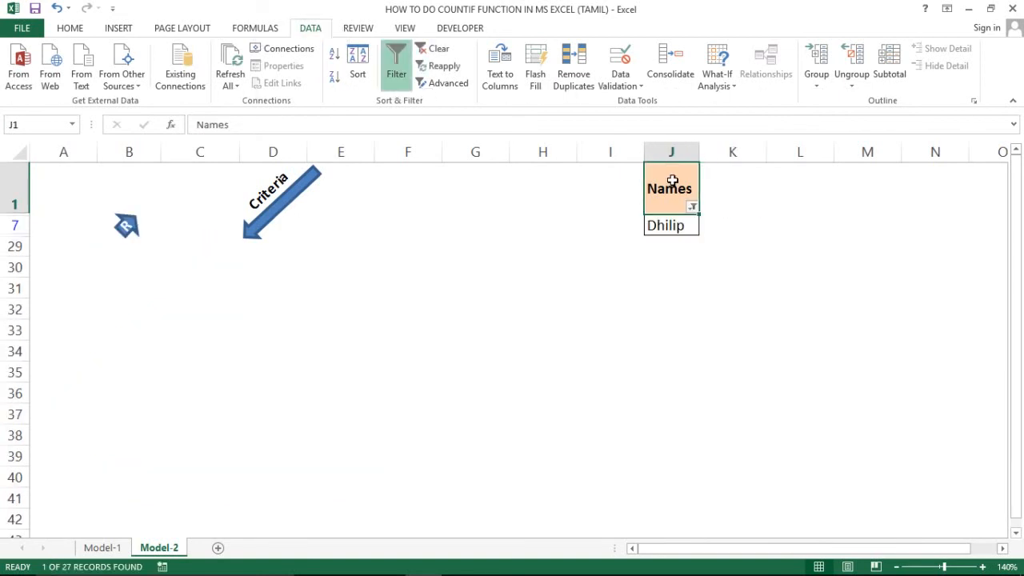
- Remove the filter from the Names list and return to the Count cell C4
key("alt+a")
key("t")
key("Left")
key("Left")
key("Left")
key("Left")
key("Left")
key("Left")
key("Left")
key("Down")
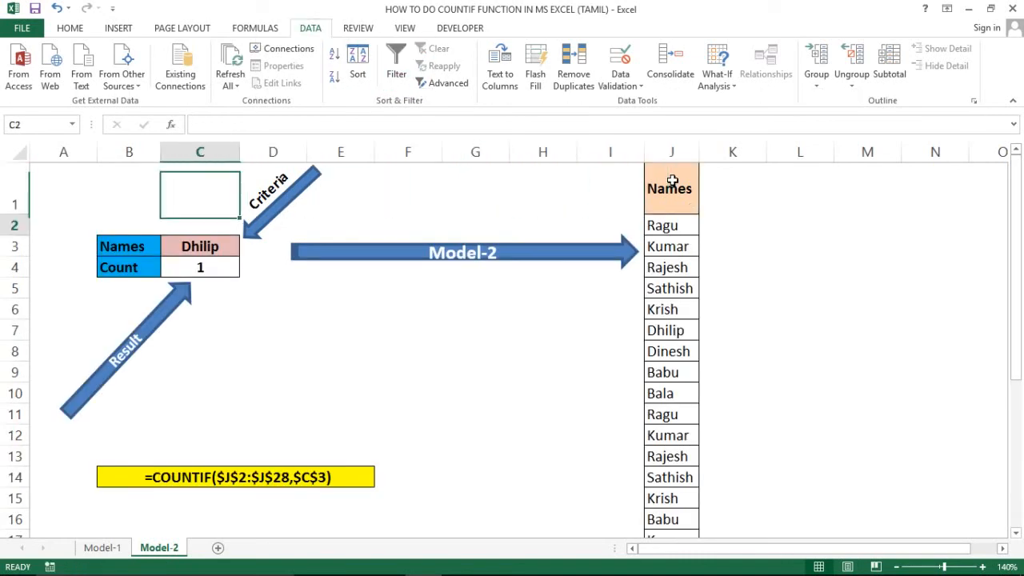
key("Down")
key("Down")
key("Down")
key("Up")
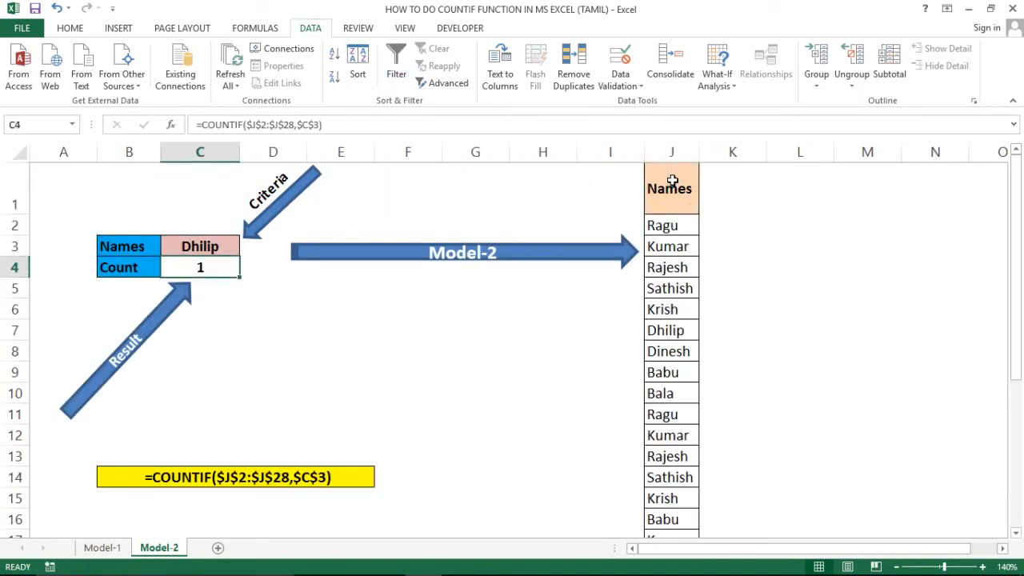
- Set the criteria in C3 to the name listed in J3 and check the count in C4
key("Up")
type("Kumar")
key("Return")
key("Up")
key("Down")
key("Up")
key("Down")
key("Up")
- Test the count with the names listed in J2 and J5, entering each in turn as the criteria in C3
type("Ragu")
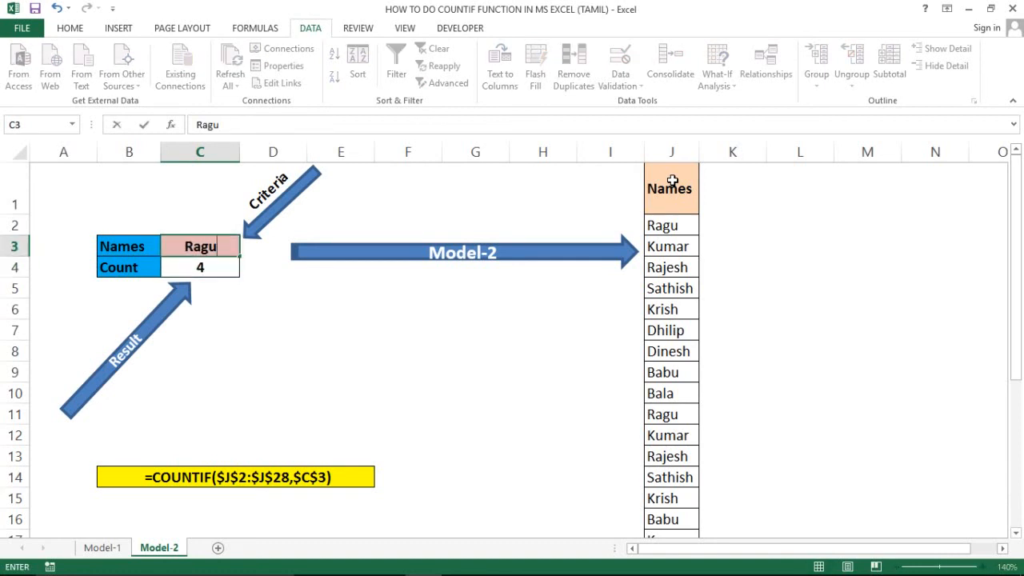
key("Return")
key("Up")
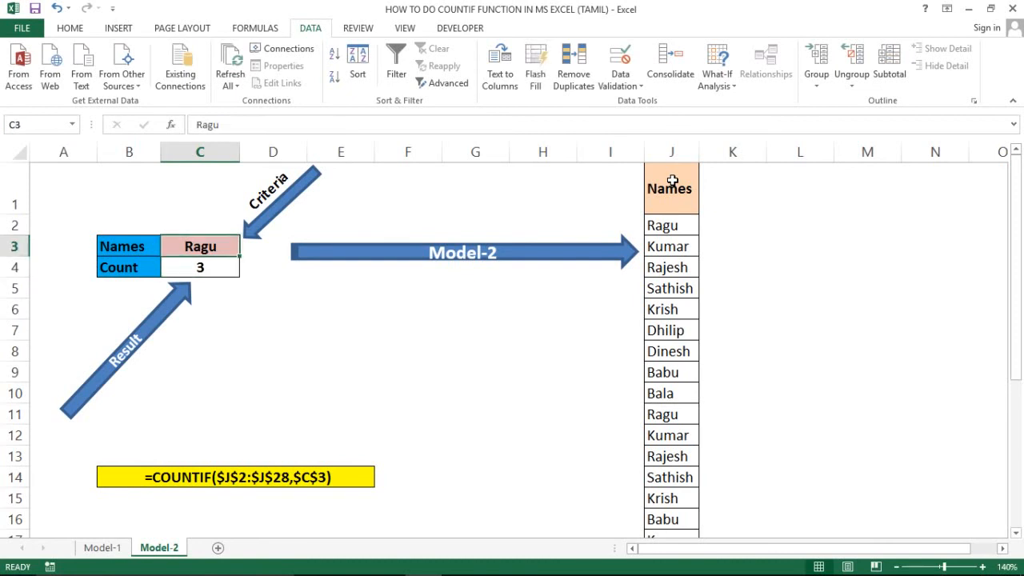
type("Sathish")
key("Return")
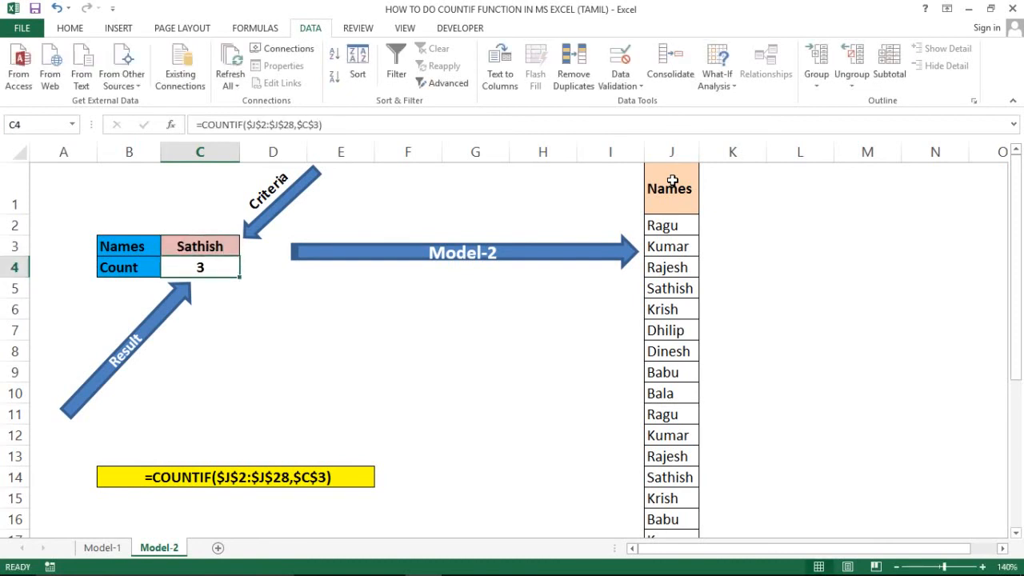
- Change the criteria in C3 to the name listed in J9
key("Up")
type("Babu")
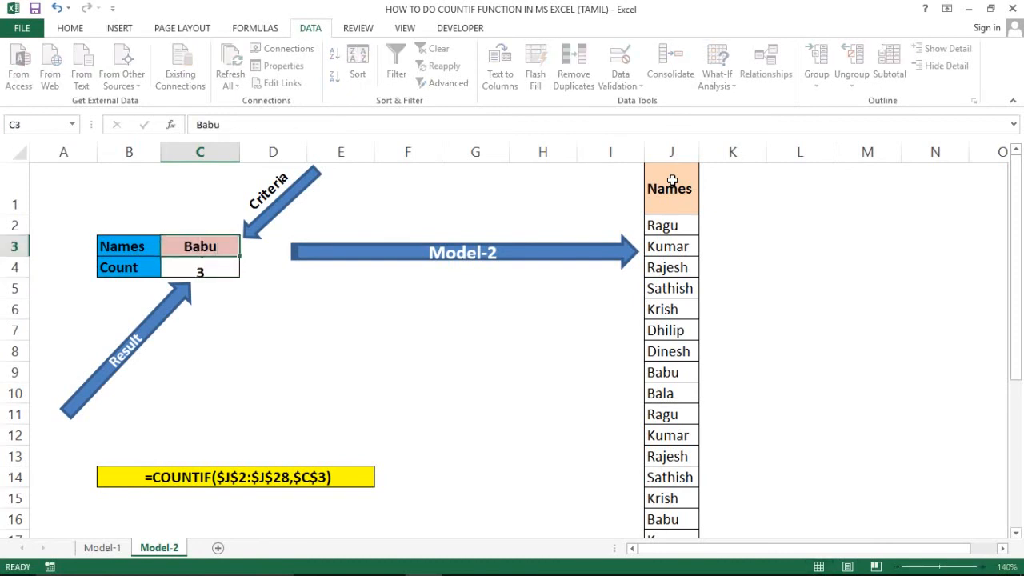
key("Return")
key("Up")
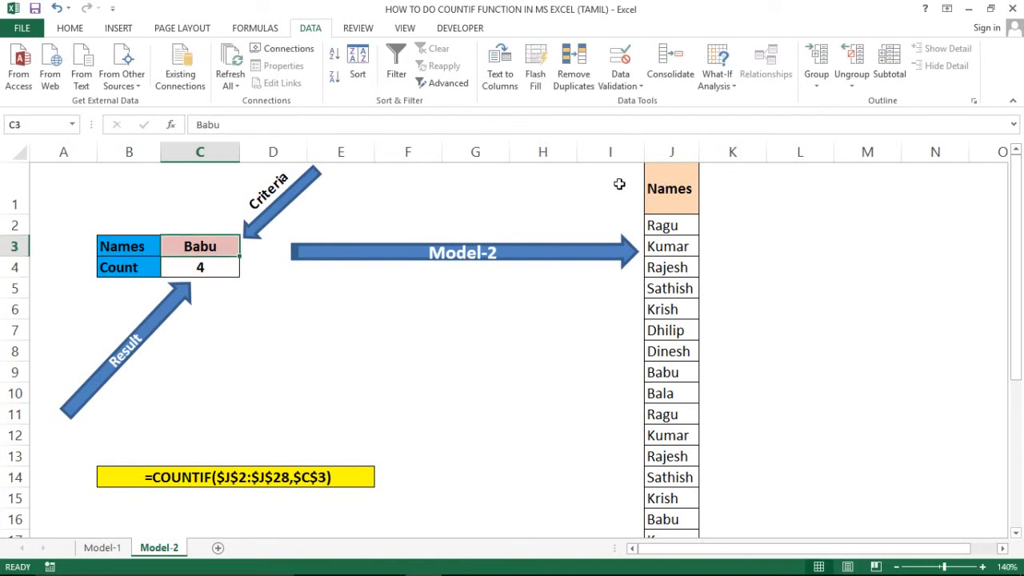
- Enter a name missing from the Names list as the criteria in C3 and check the count in C4
left_click(191, 248)
type("DAvir")
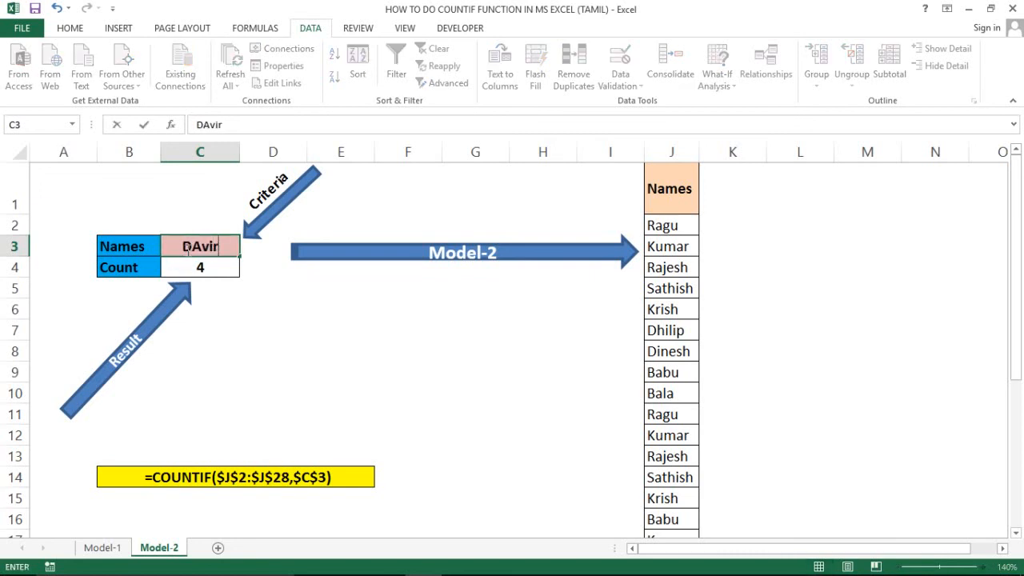
key("BackSpace")
type("d")
key("Return")
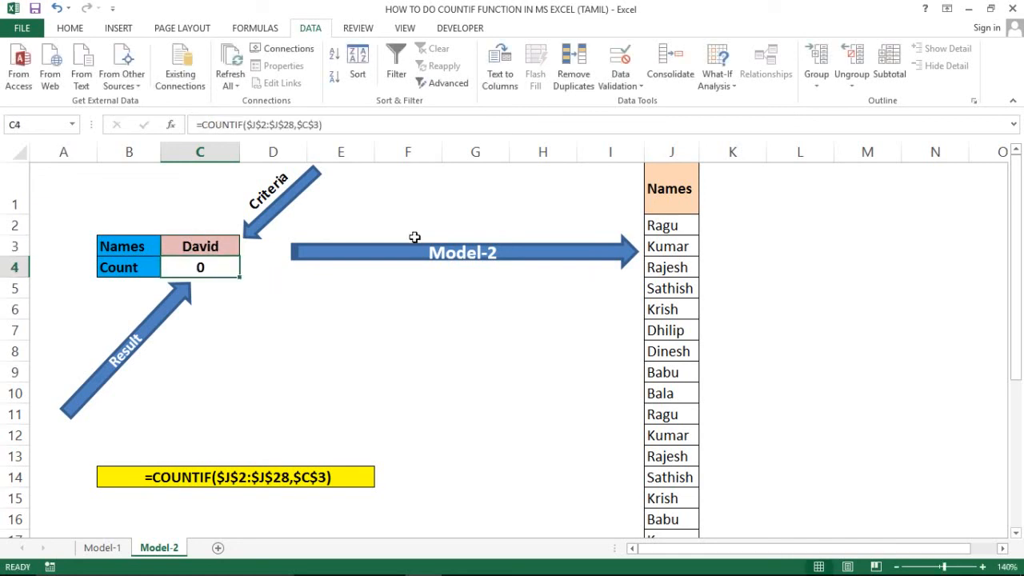
left_click(659, 190)
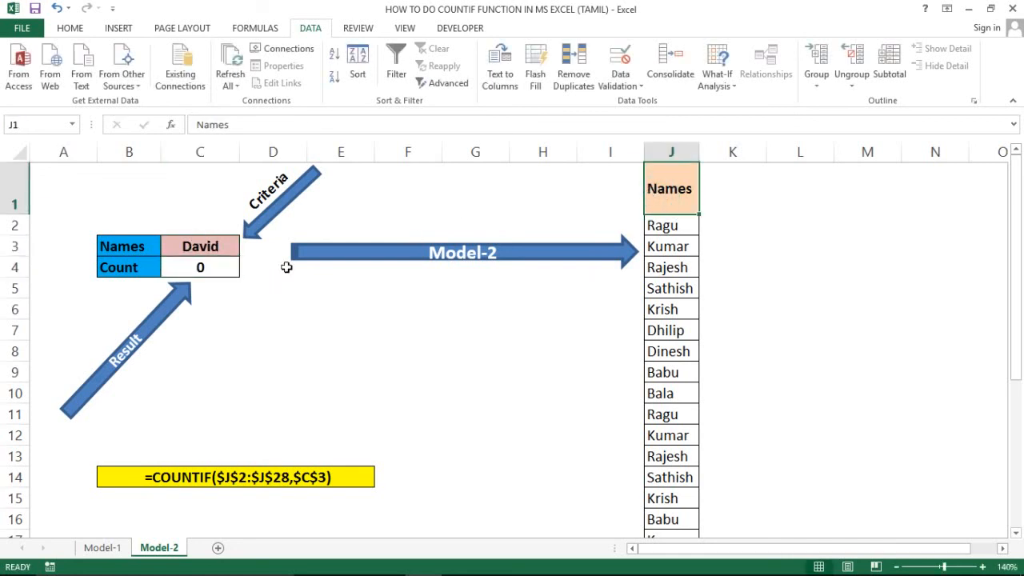
left_click(205, 267)
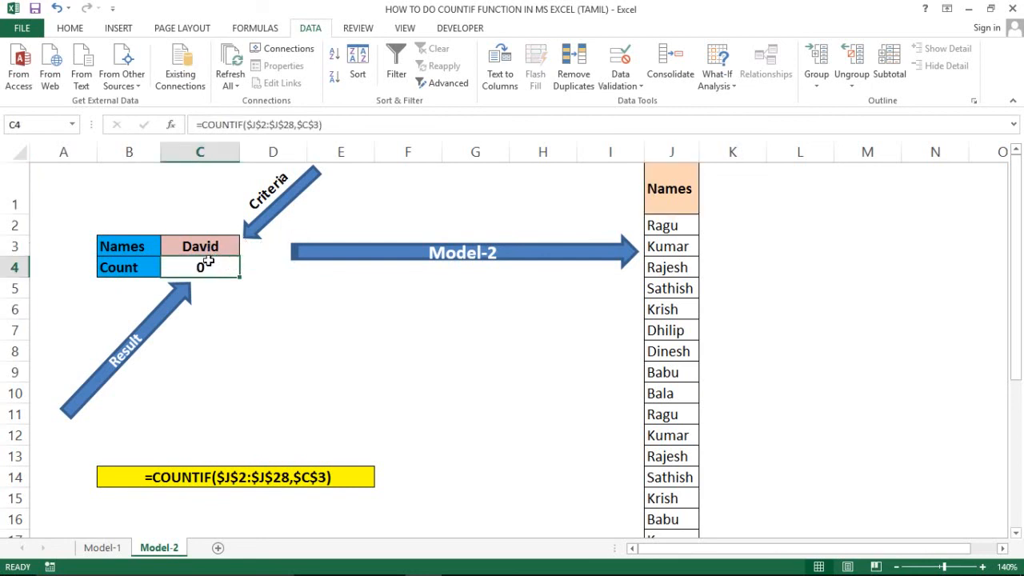
- Set the criteria in C3 to the name listed in J2 and compare the count in C4 with the Names column
left_click(213, 246)
type("Ragu")
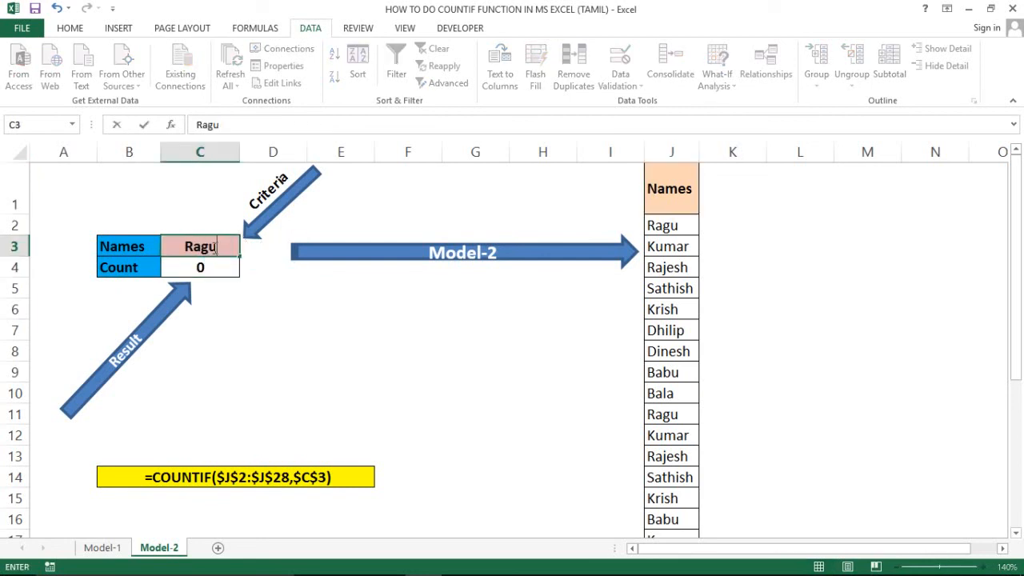
key("Return")
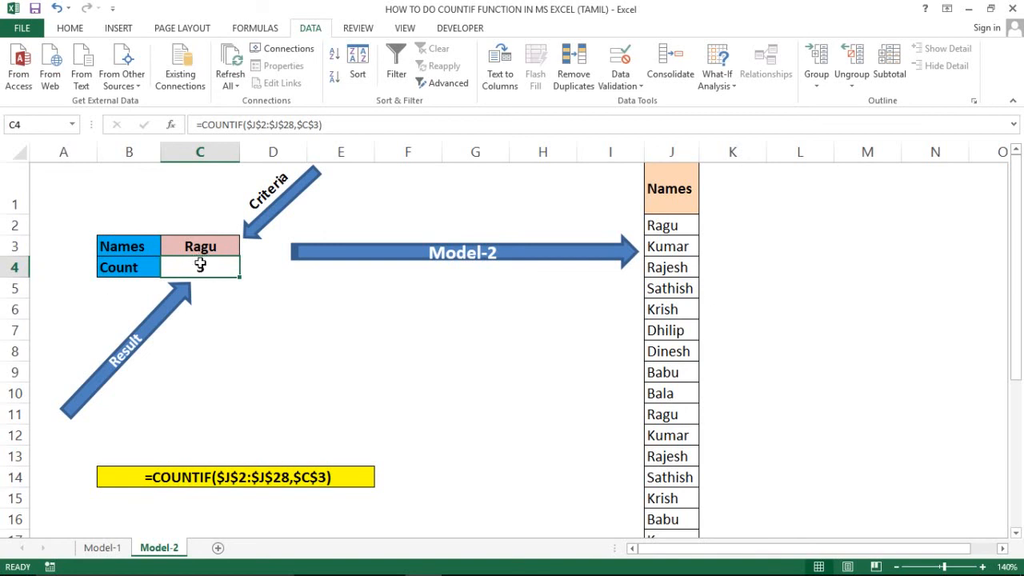
left_click(678, 151)
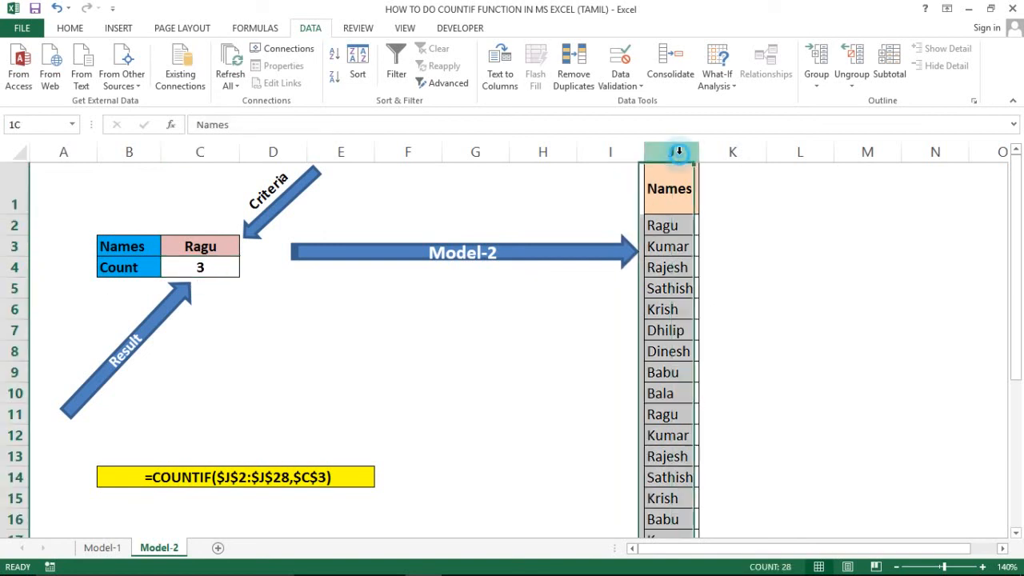
left_click(395, 316)
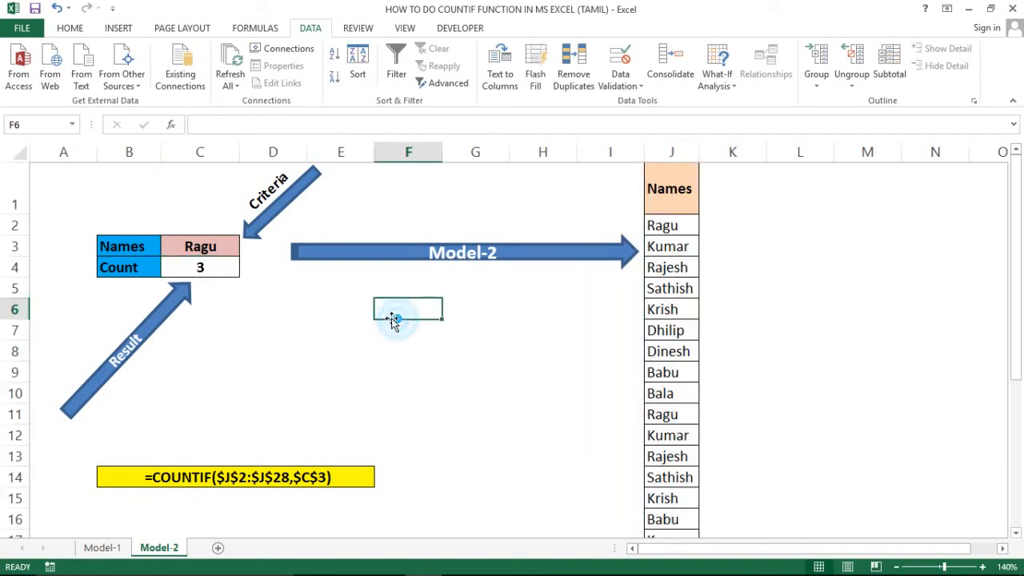
left_click(206, 270)
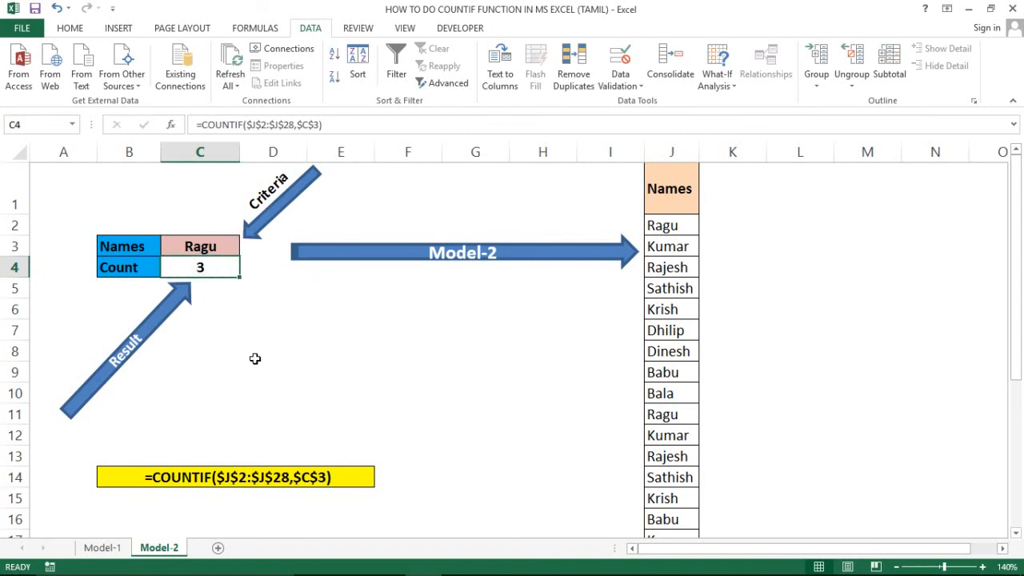
- Return to the Model-1 sheet to view its COUNTIF table
left_click(95, 548)
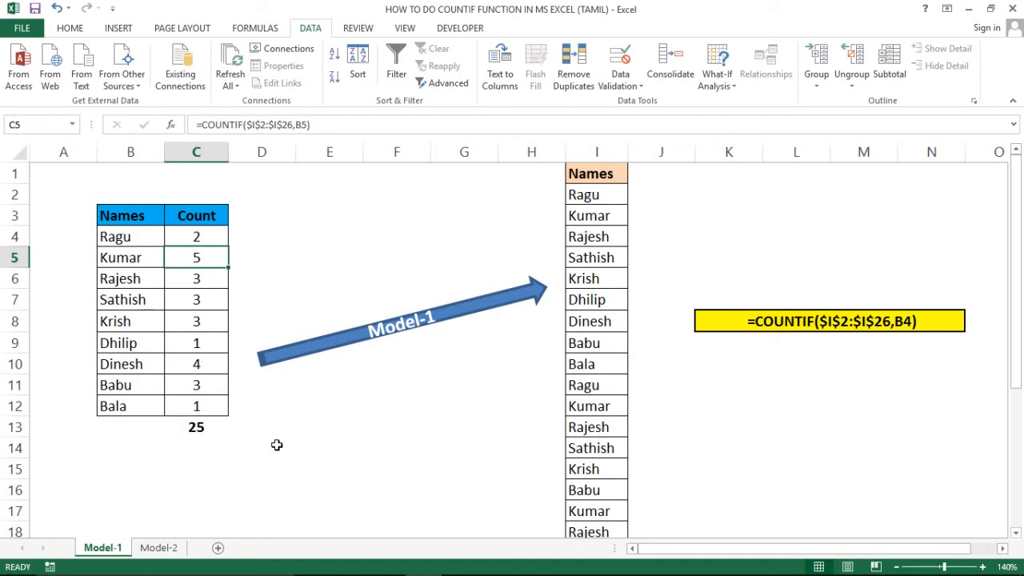
mouse_move(512, 573)
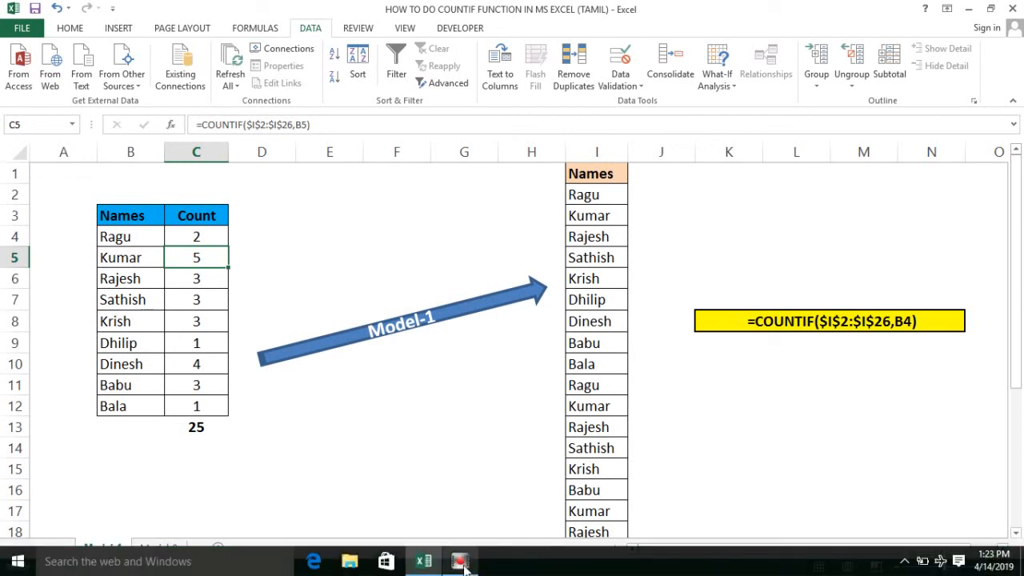
left_click(462, 564)
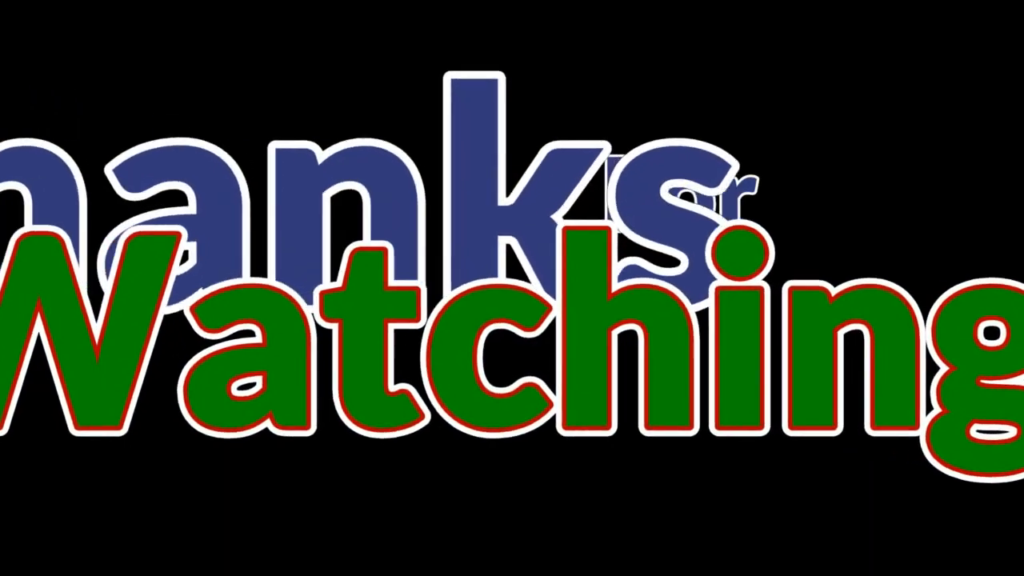